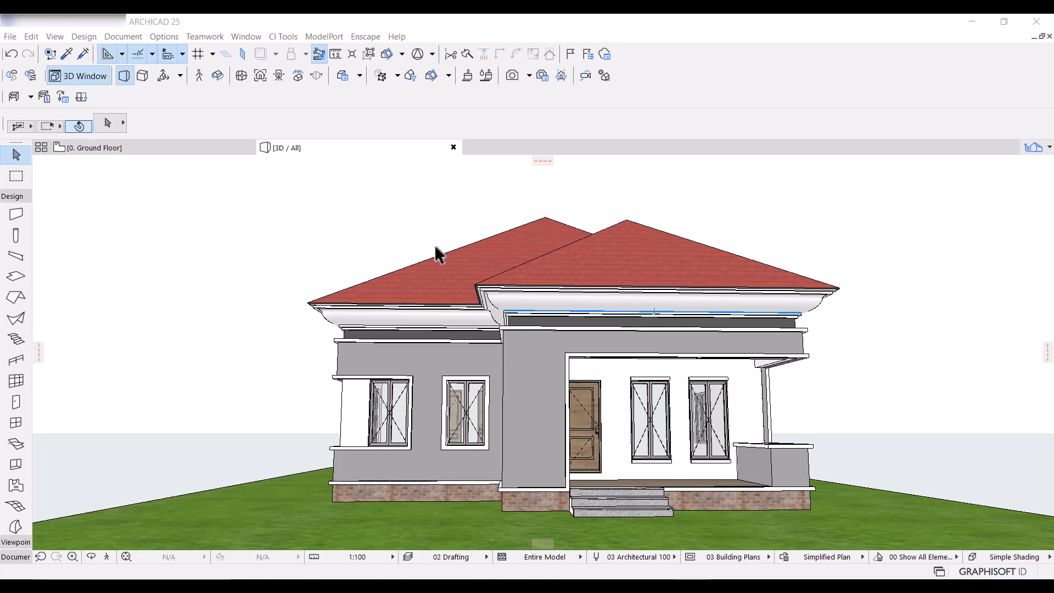
- Switch from the 3D view to the Ground Floor plan and frame the bungalow layout
click(135, 152)
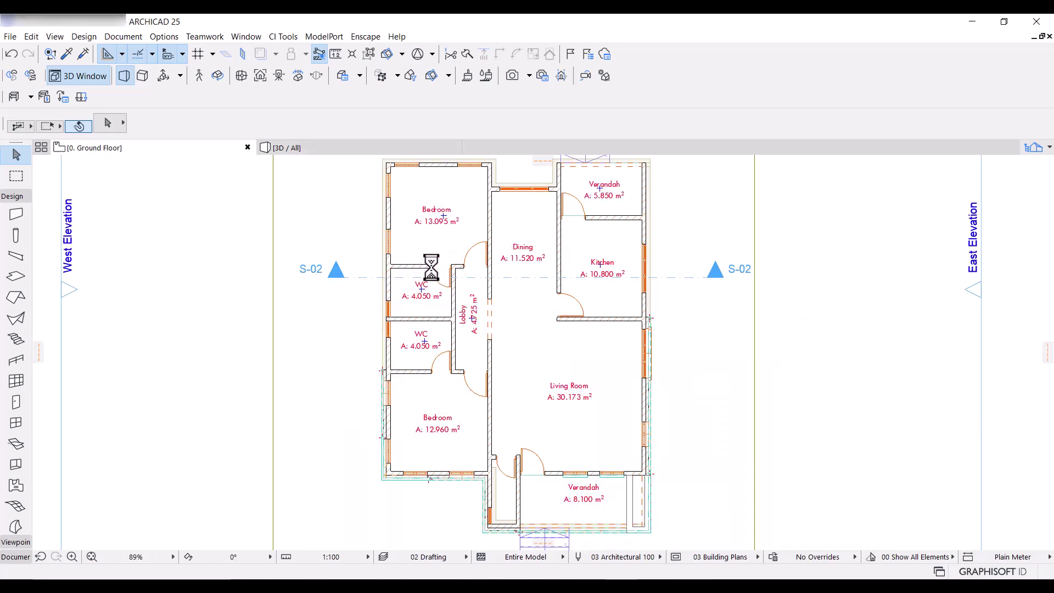
scroll(526, 339, down, 2)
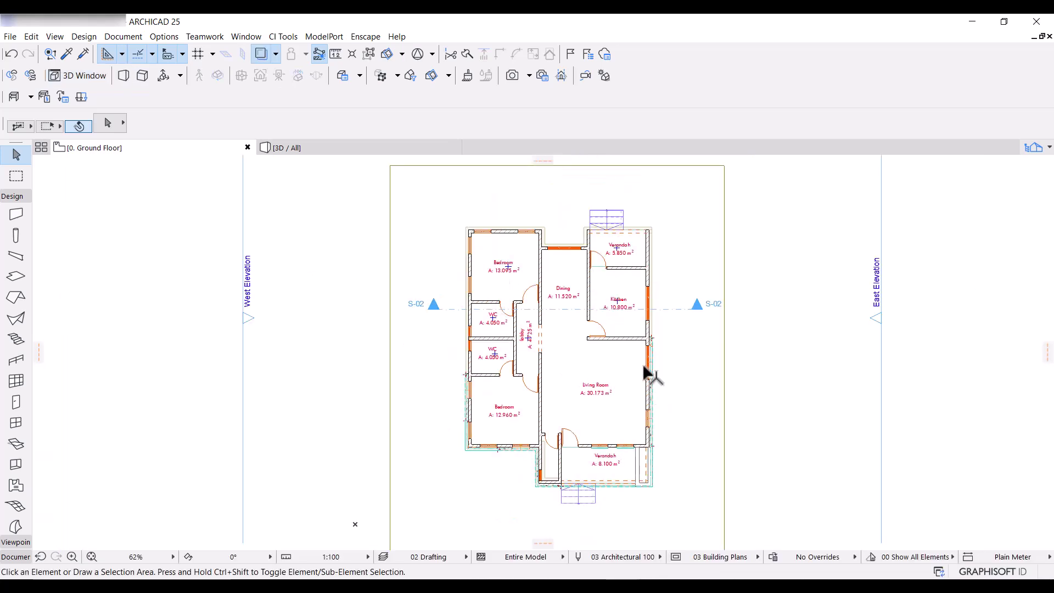
scroll(647, 372, up, 2)
scroll(613, 364, down, 1)
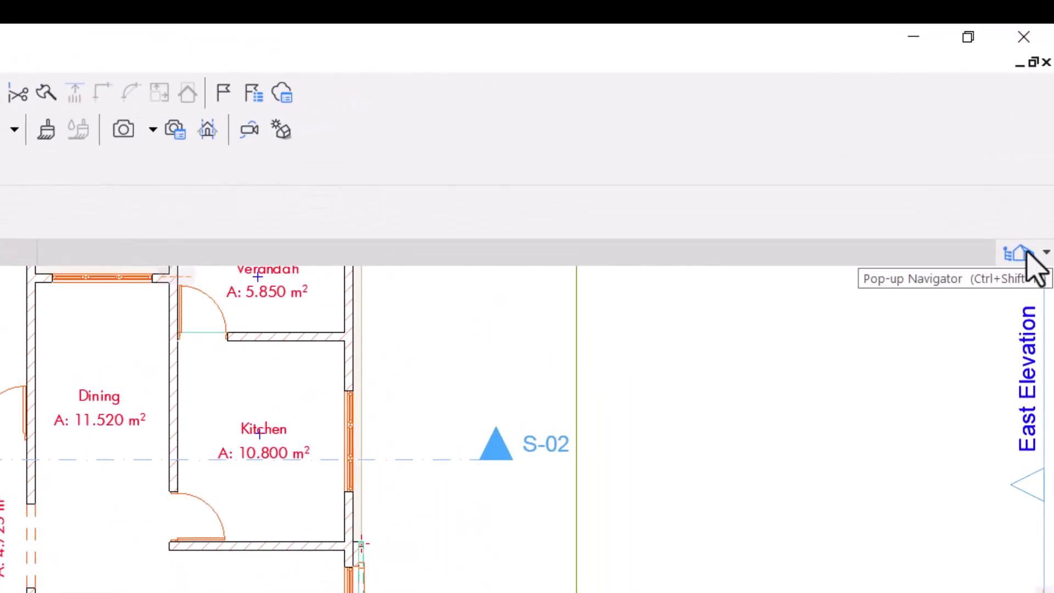
- Open the IES-03 Door Schedule from the project navigator, review its rows and fit the schedule to the window width
click(1021, 254)
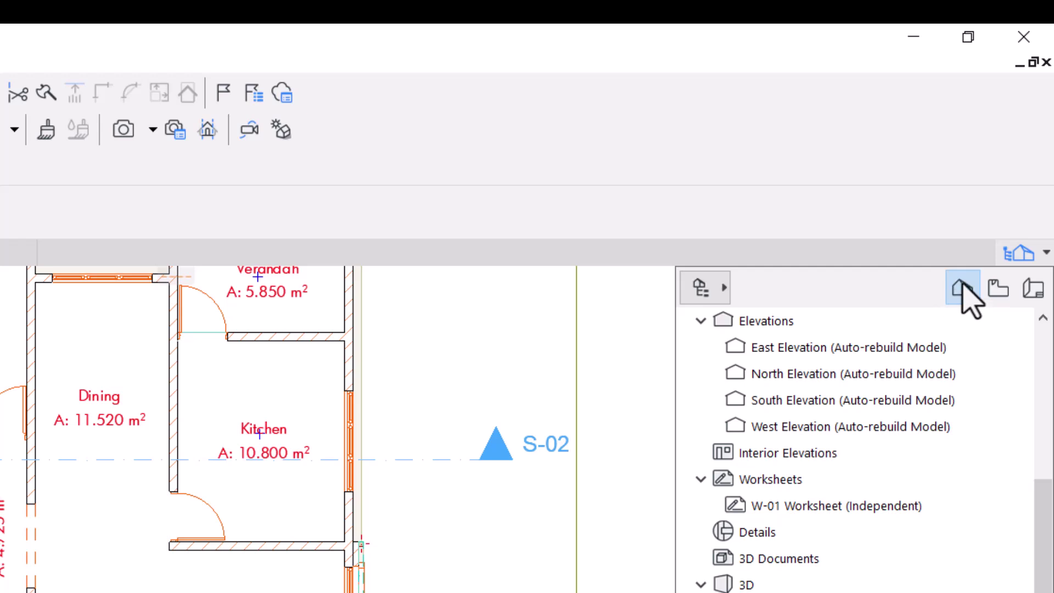
click(701, 322)
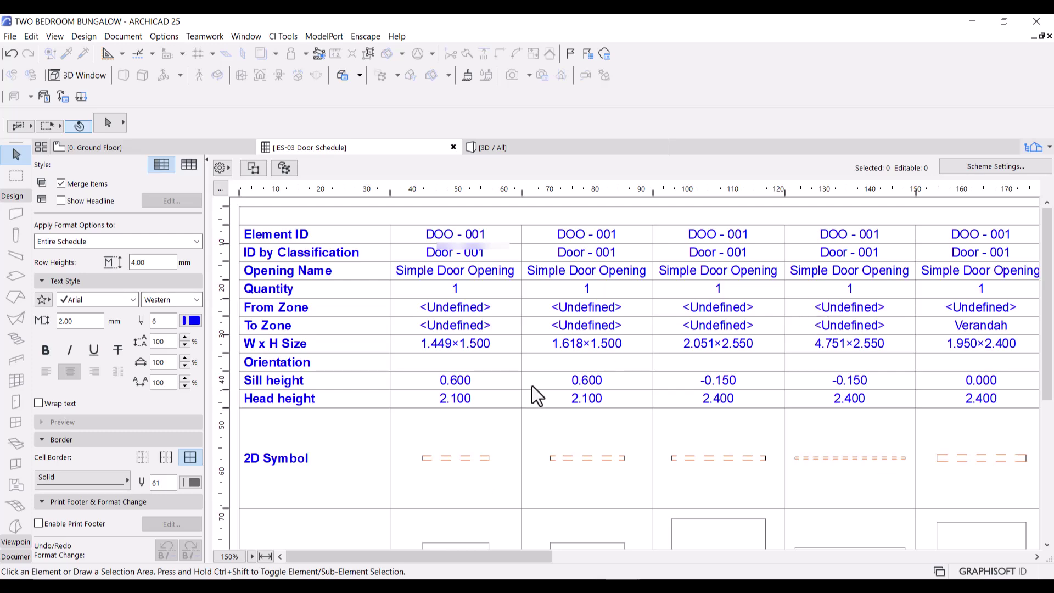
scroll(531, 376, down, 5)
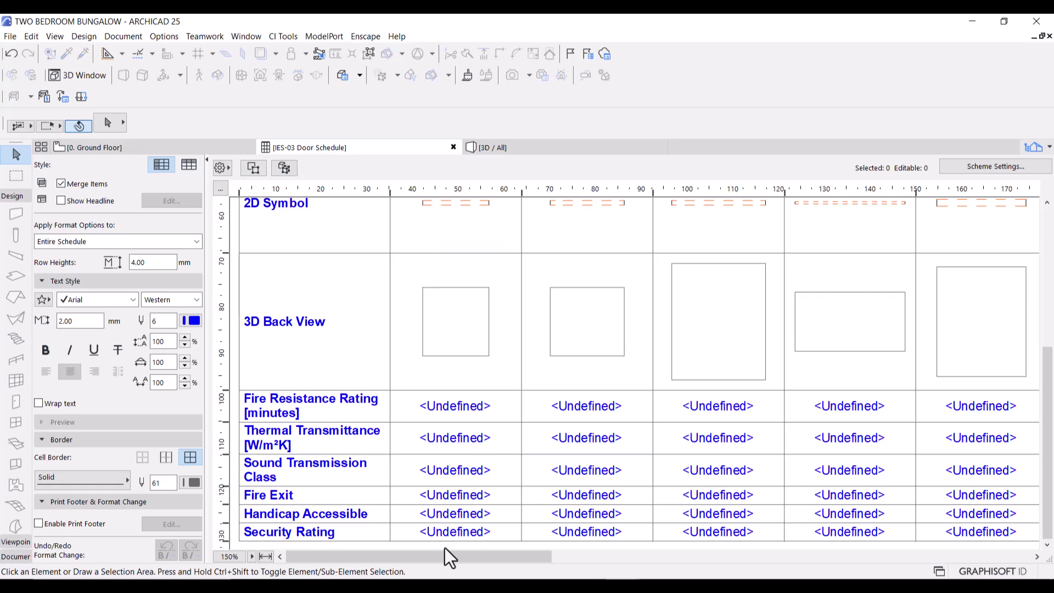
drag(466, 555, 525, 551)
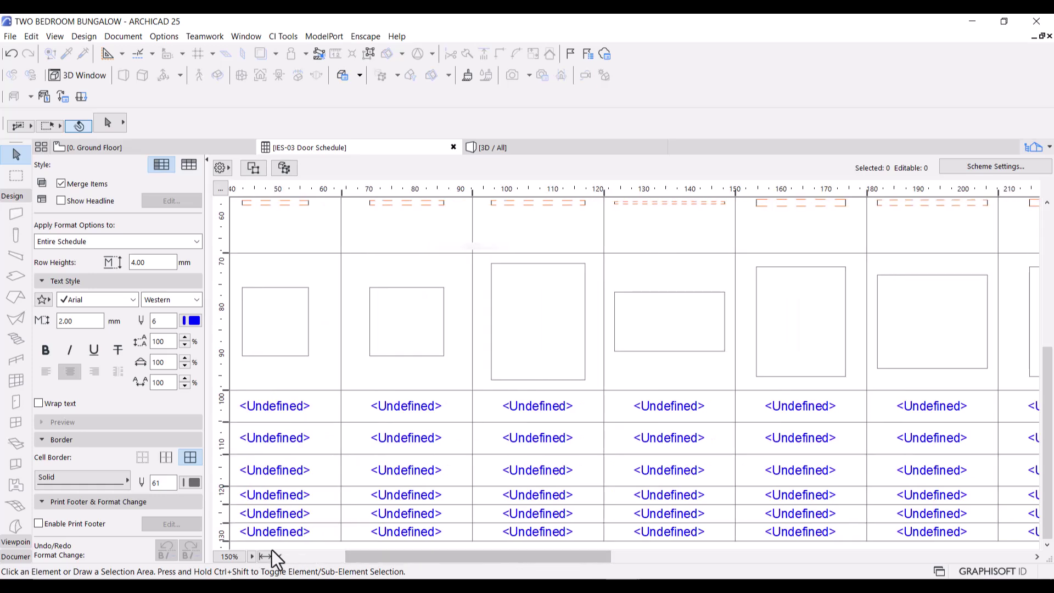
click(267, 556)
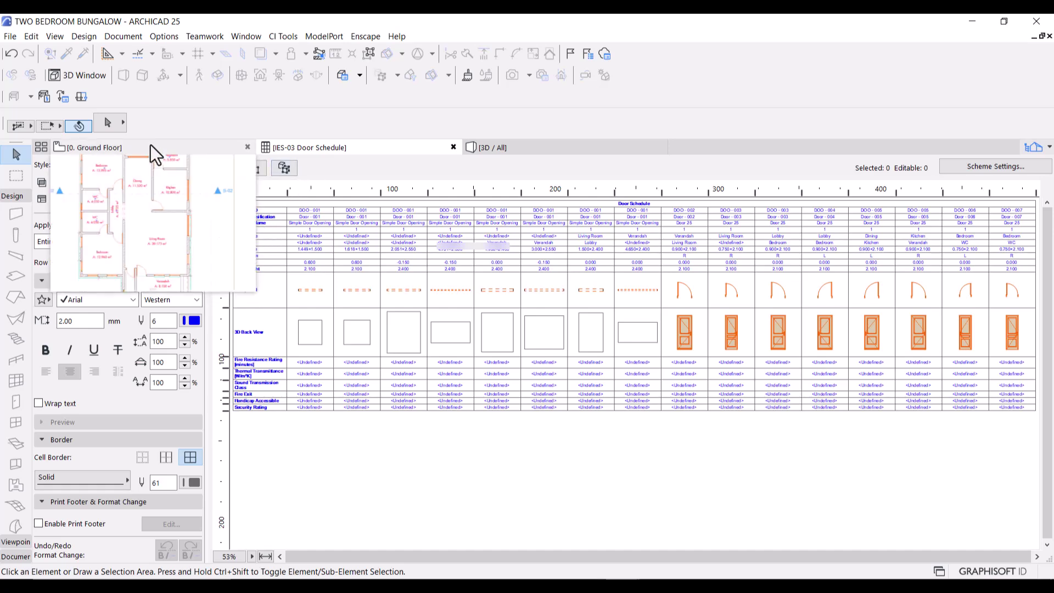
- Return to the Ground Floor plan and check the size of the two external doors opening to the verandahs
click(151, 145)
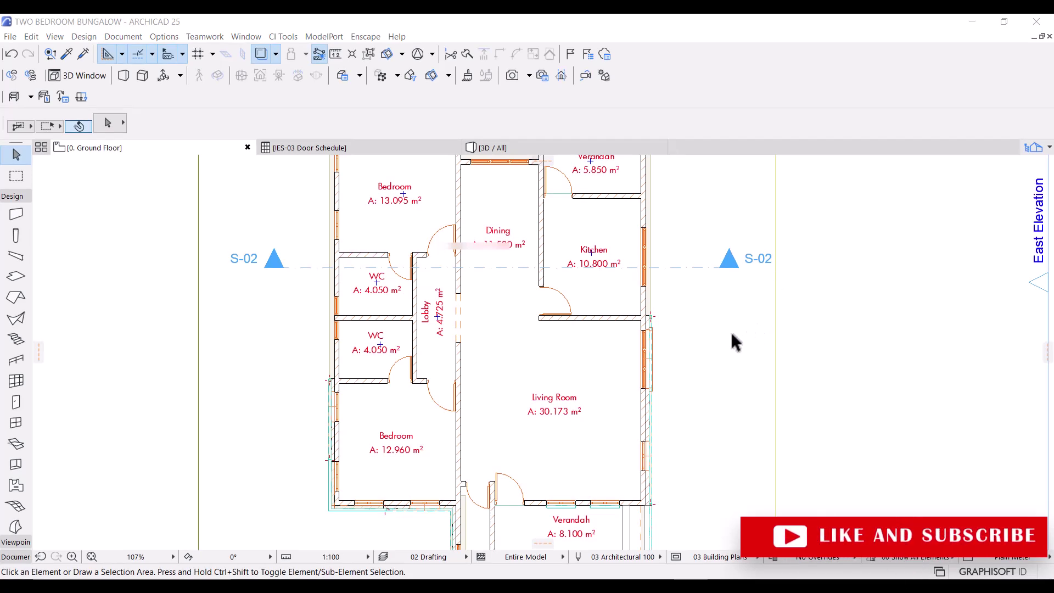
scroll(731, 330, down, 3)
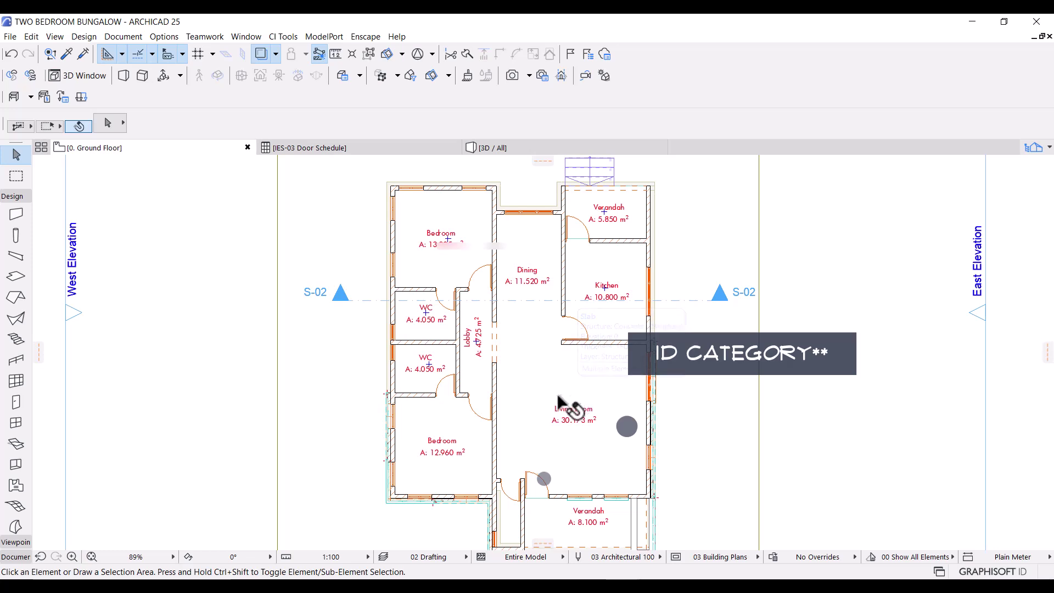
click(527, 476)
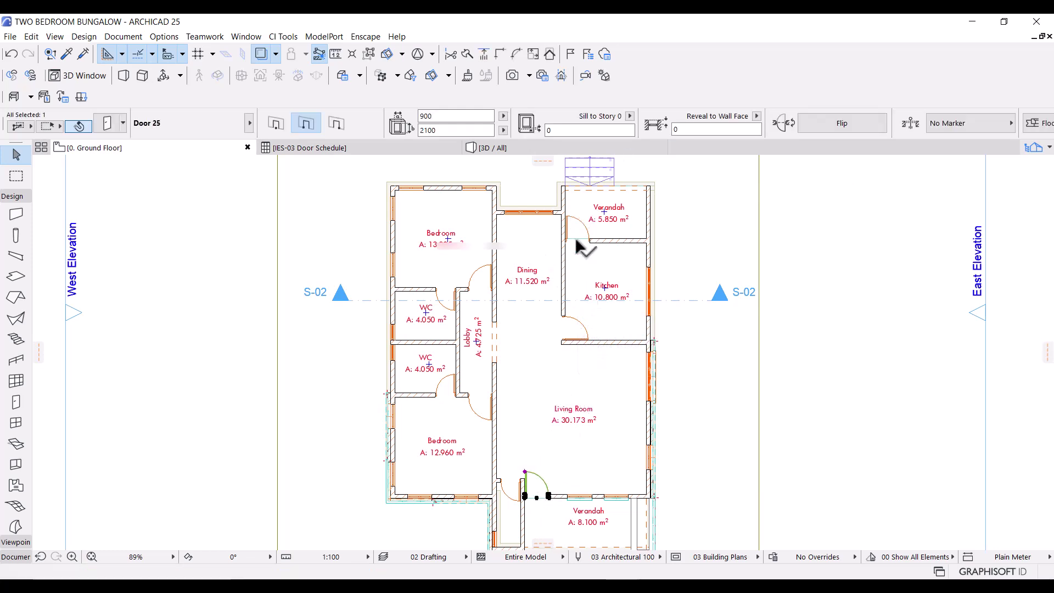
shift+click(567, 221)
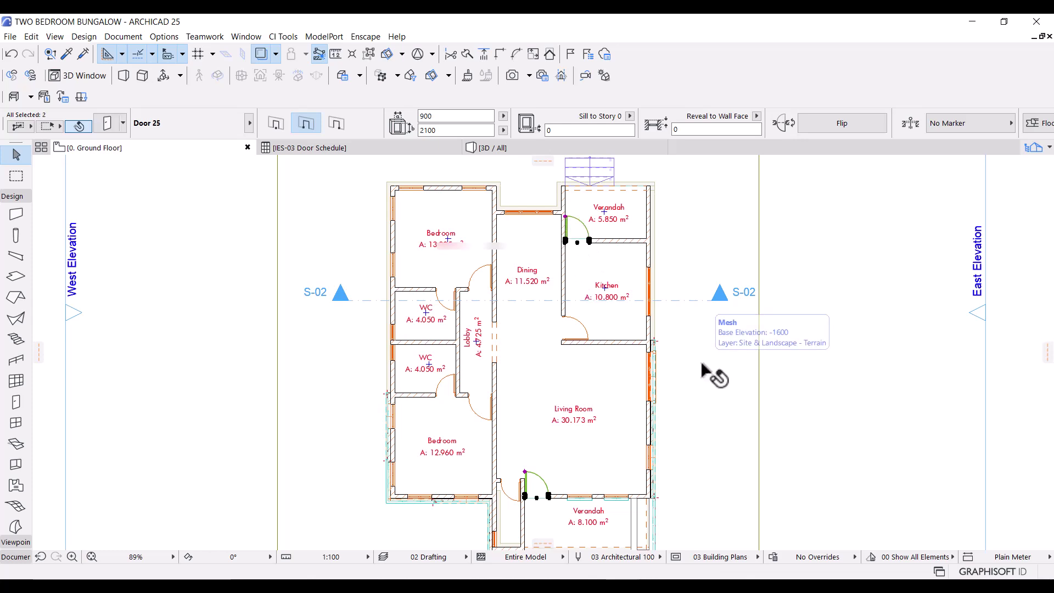
click(801, 404)
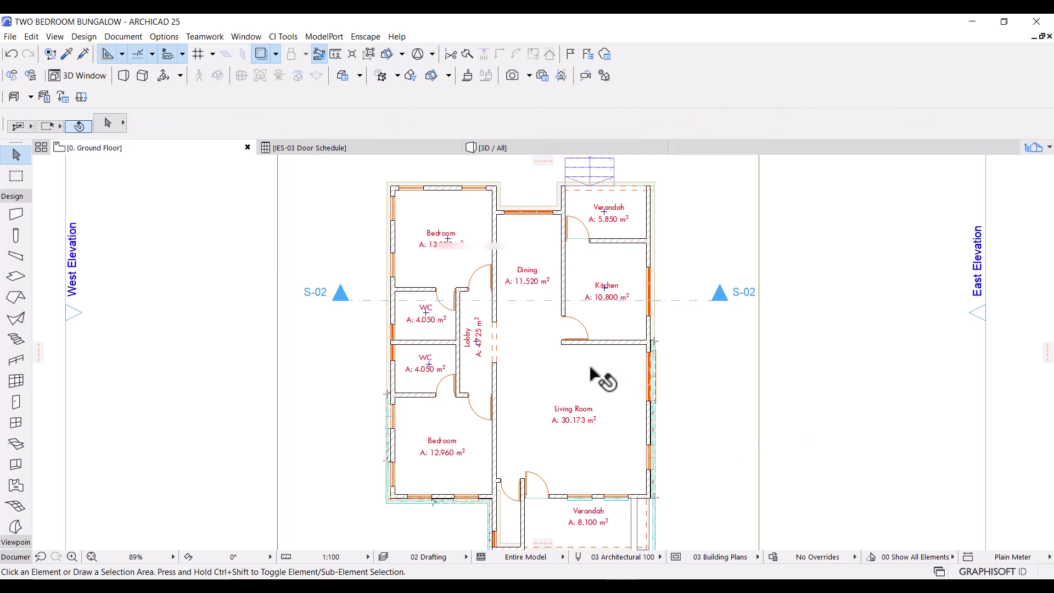
- Check the size of the internal kitchen door and the two bedroom doors by selecting them together, and clear the selection
click(586, 339)
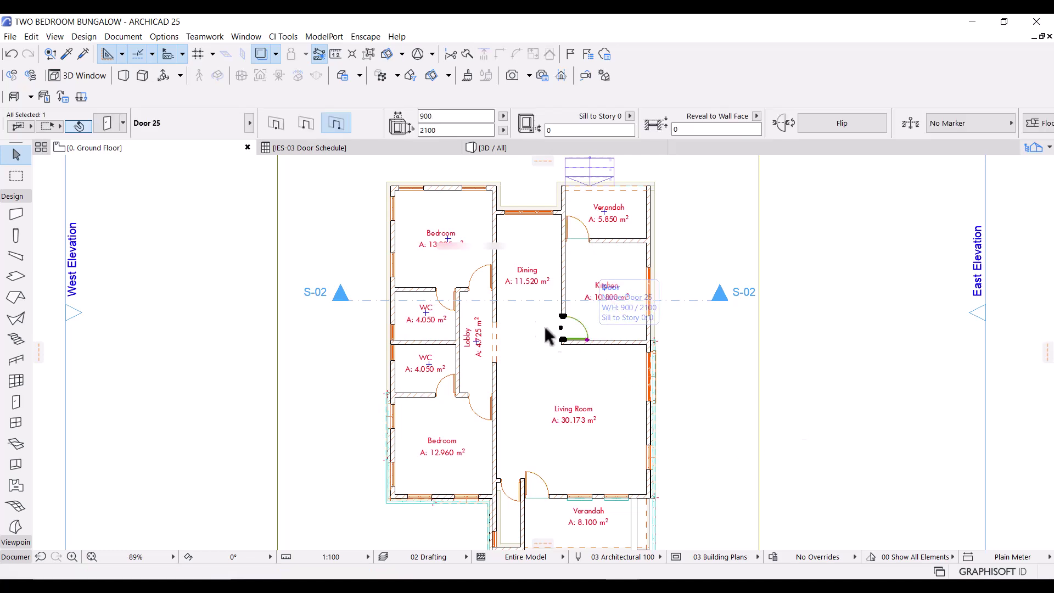
click(492, 273)
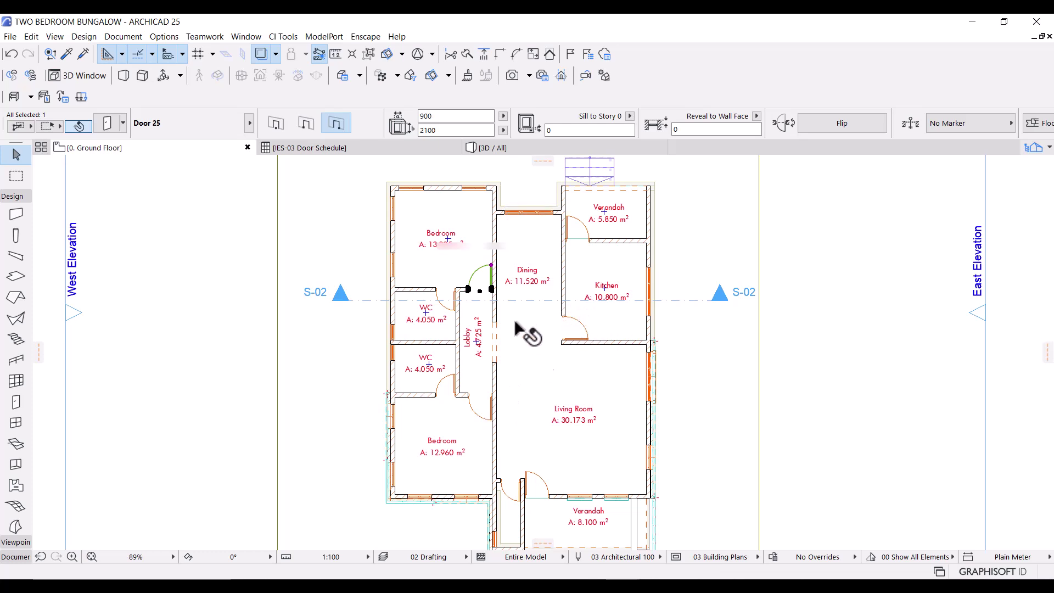
shift+click(490, 421)
shift+click(587, 336)
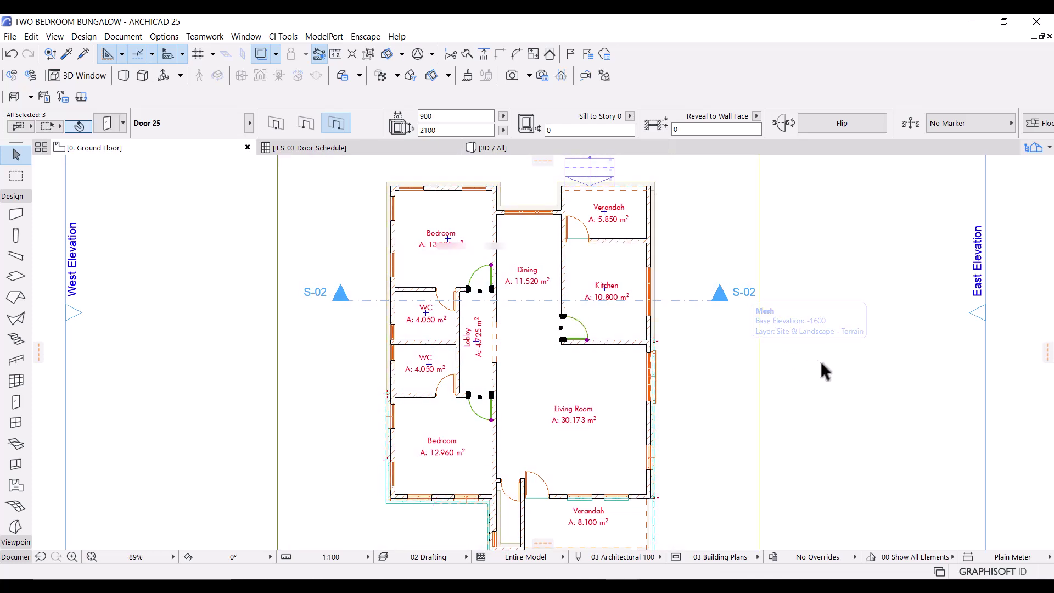
click(464, 332)
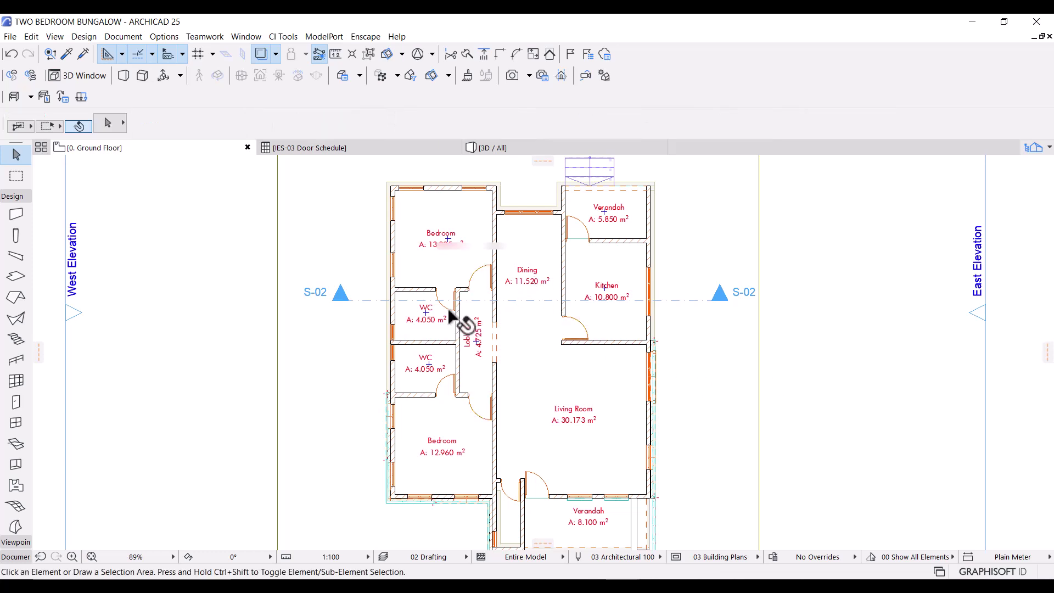
- Check the size of the two WC doors and the small storage door beside the entrance, and clear the selection
click(452, 344)
click(465, 328)
click(459, 314)
shift+click(457, 380)
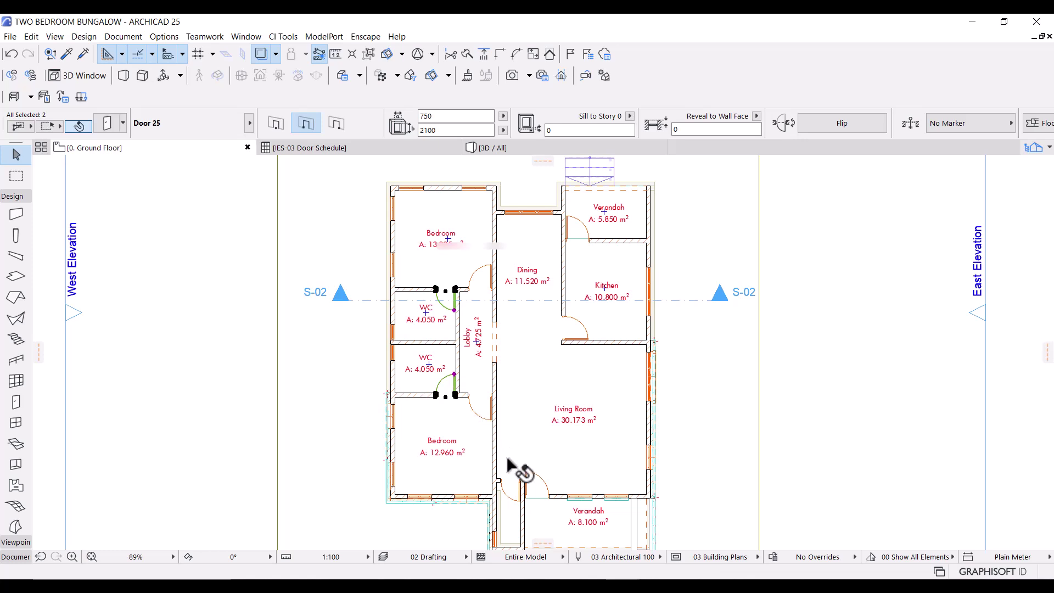
shift+click(519, 502)
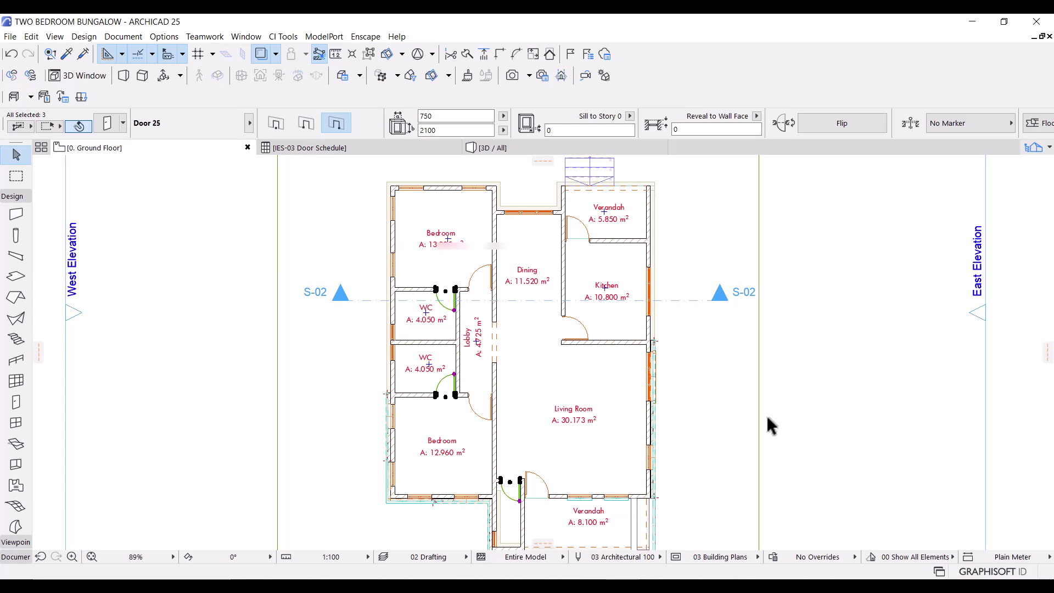
click(588, 460)
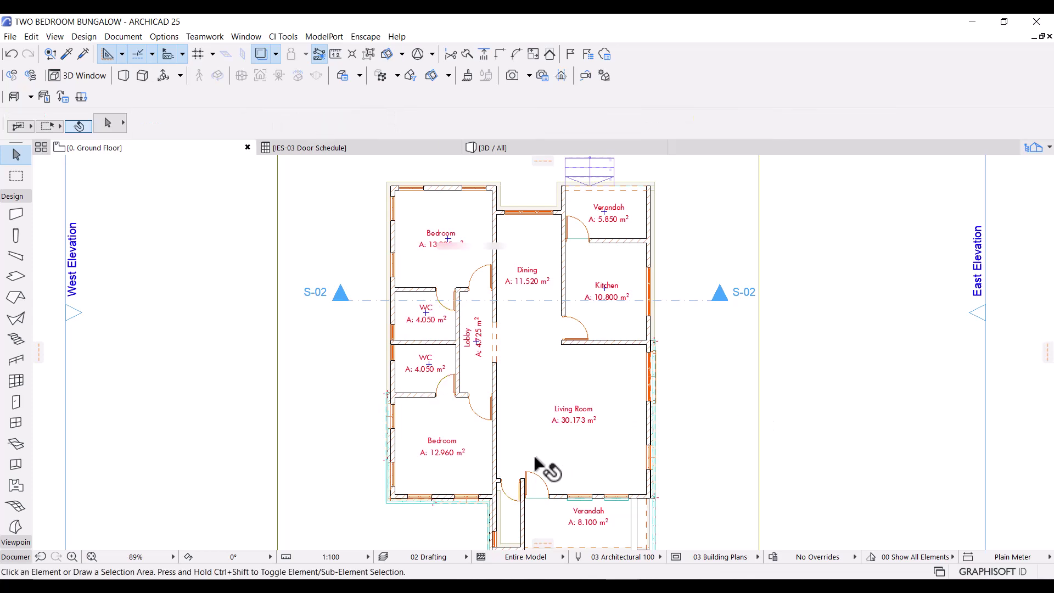
- Set the ID of the two external verandah doors to D1 in their classification and properties
click(528, 486)
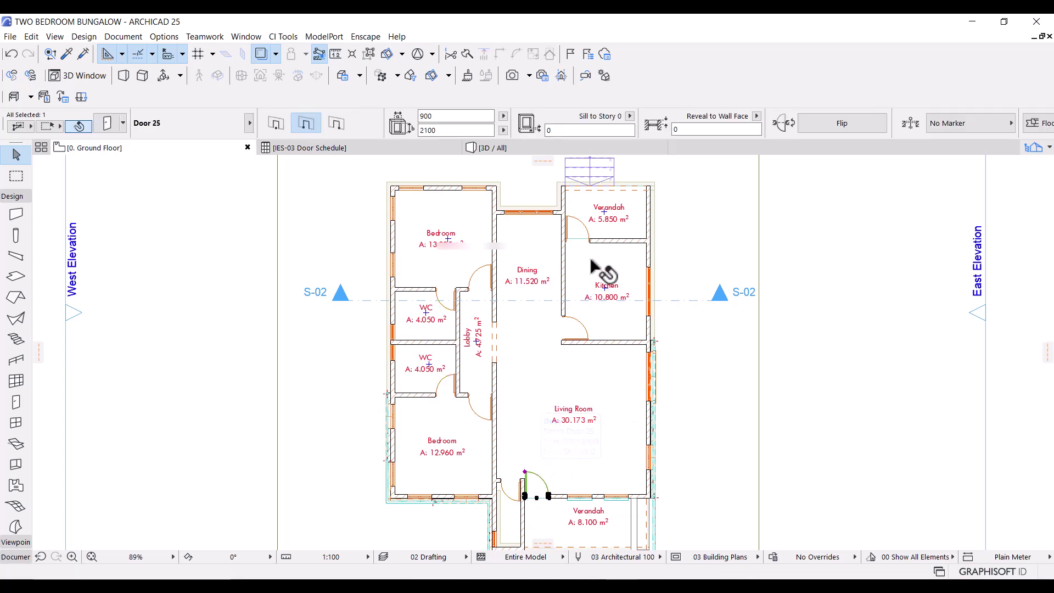
shift+click(569, 218)
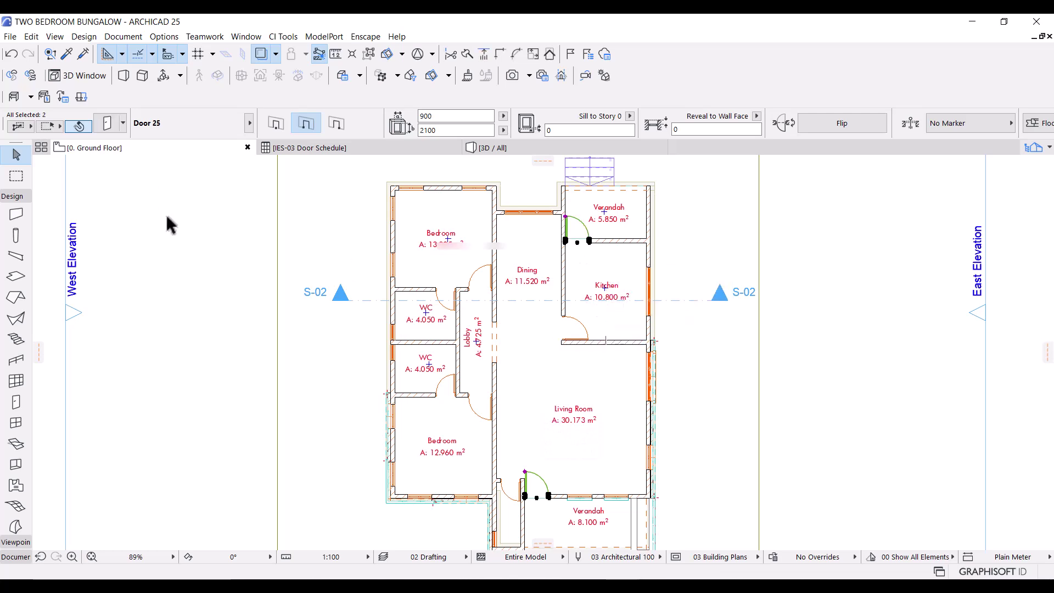
key(ctrl+t)
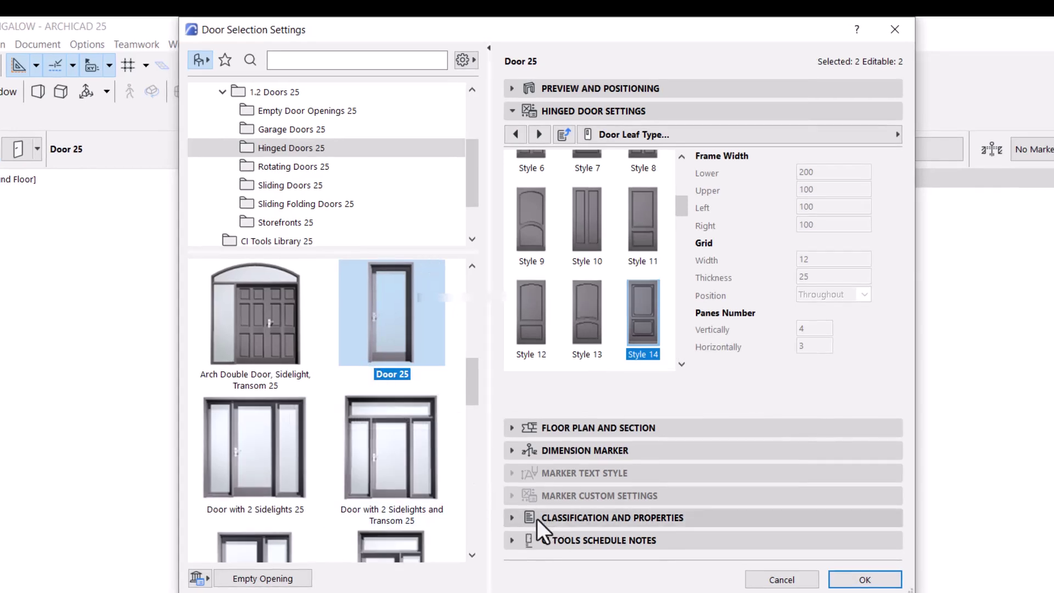
click(537, 519)
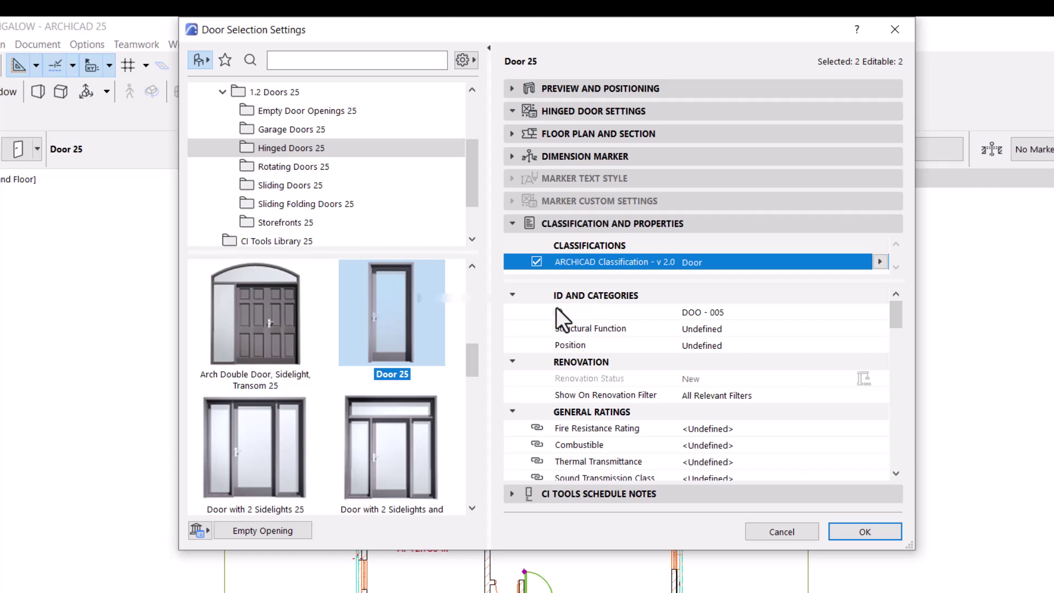
click(742, 311)
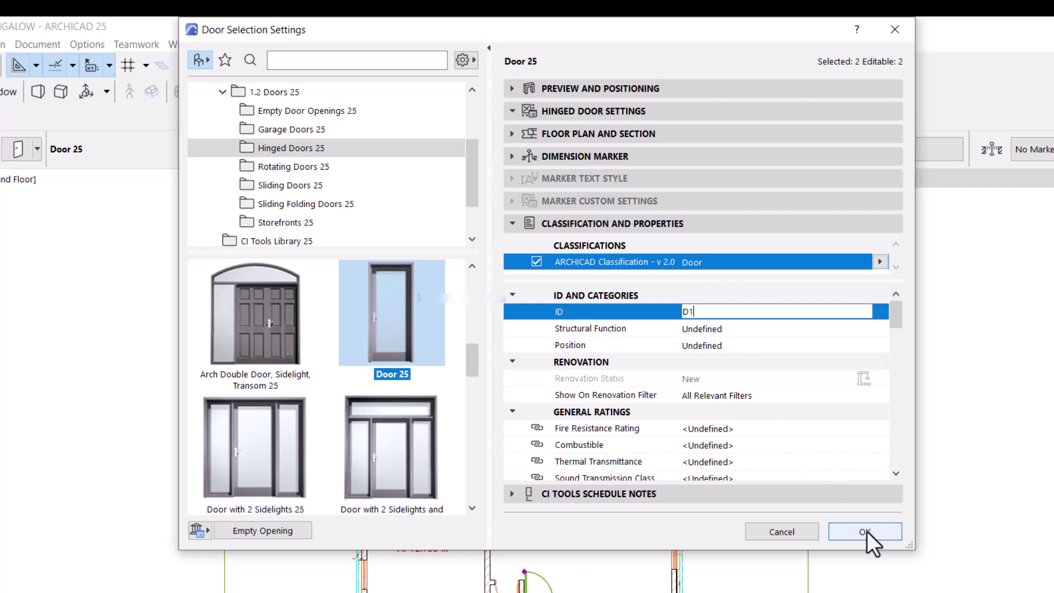
- Assign the D Marker 25 dimension marker to the two D1 doors and apply the settings
click(528, 156)
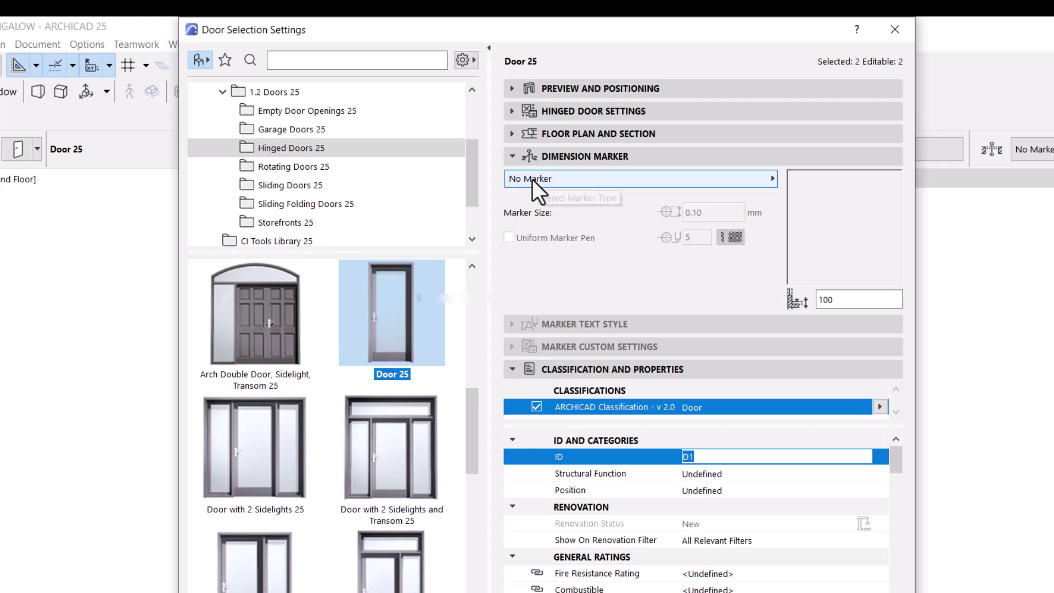
click(531, 176)
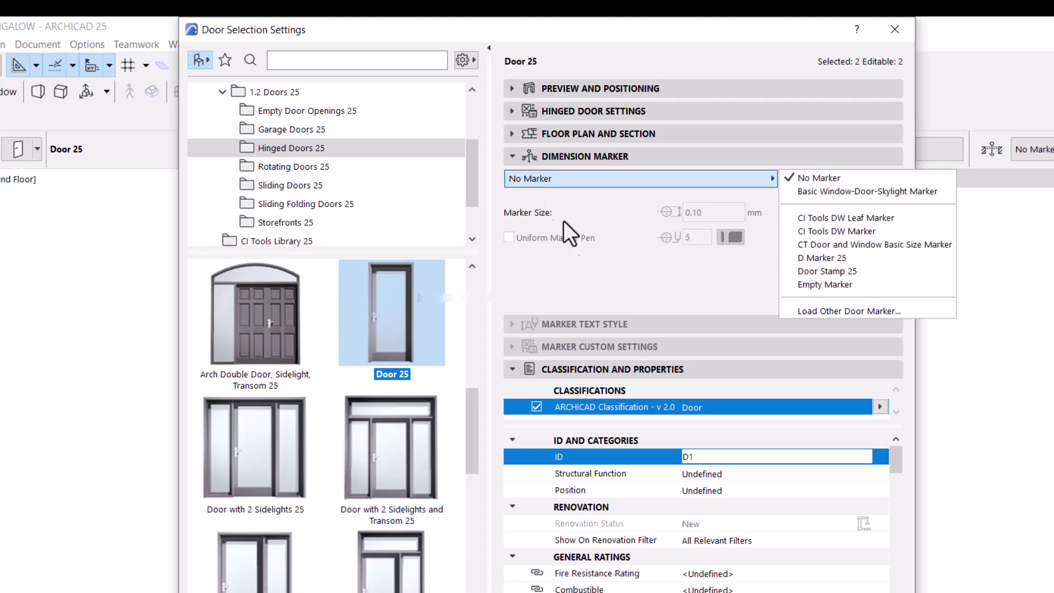
click(841, 257)
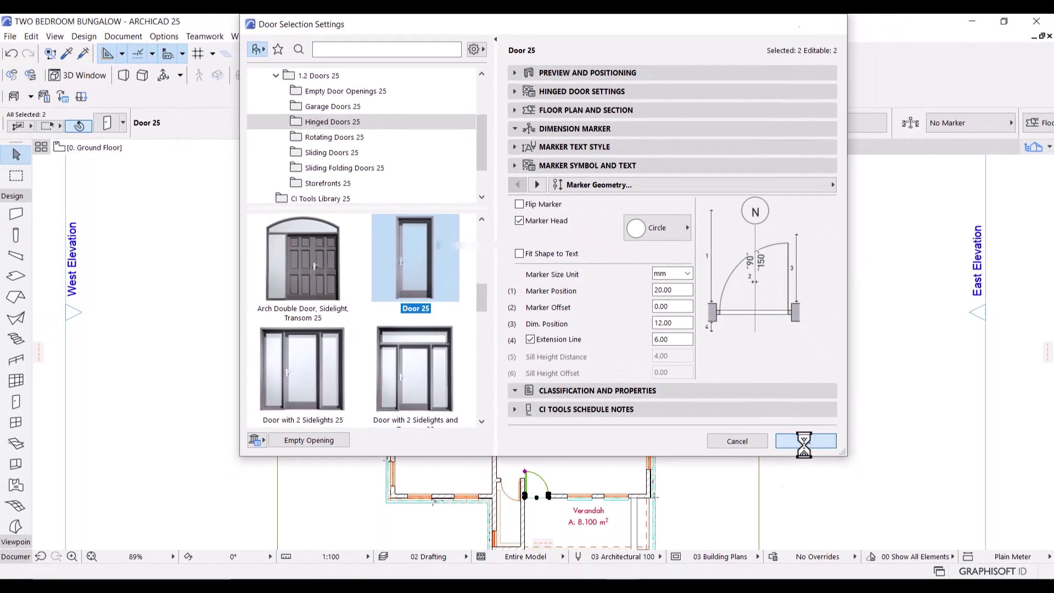
click(864, 407)
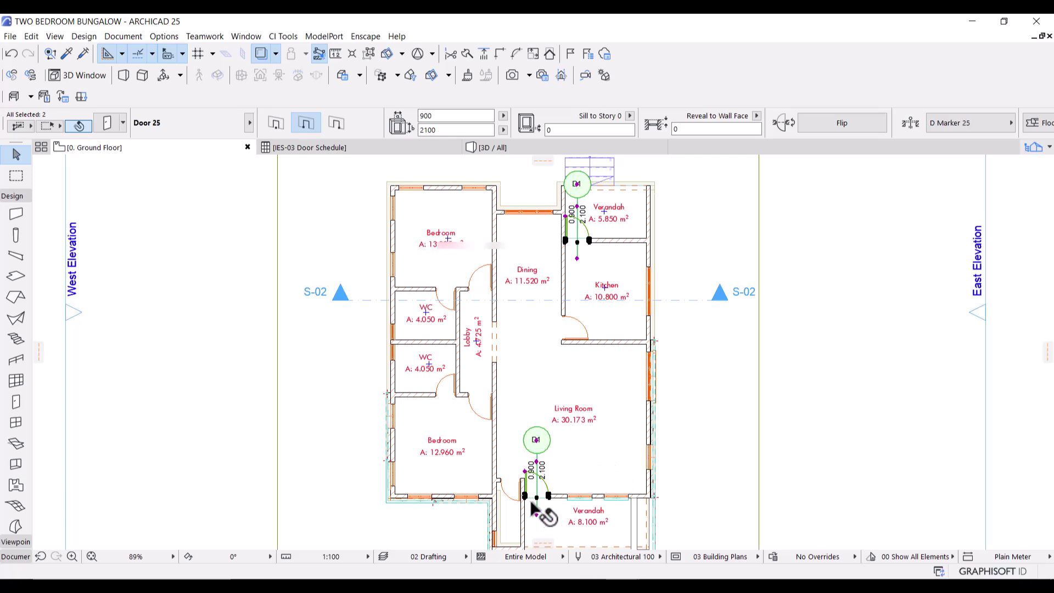
- Turn off the marker extension line for the two D1 doors and set the marker position to 0
scroll(543, 497, up, 5)
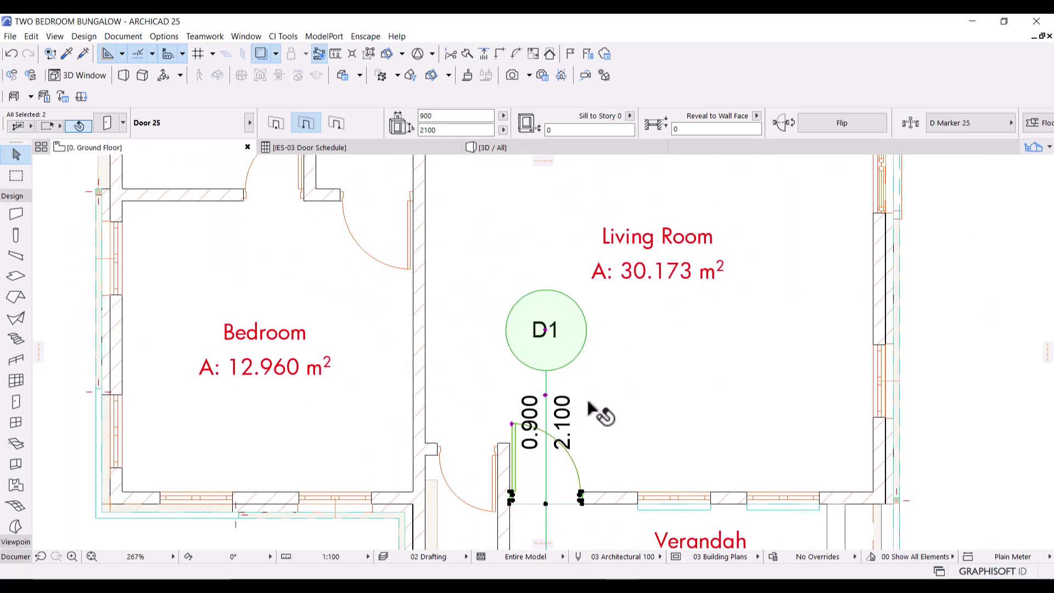
scroll(536, 357, down, 8)
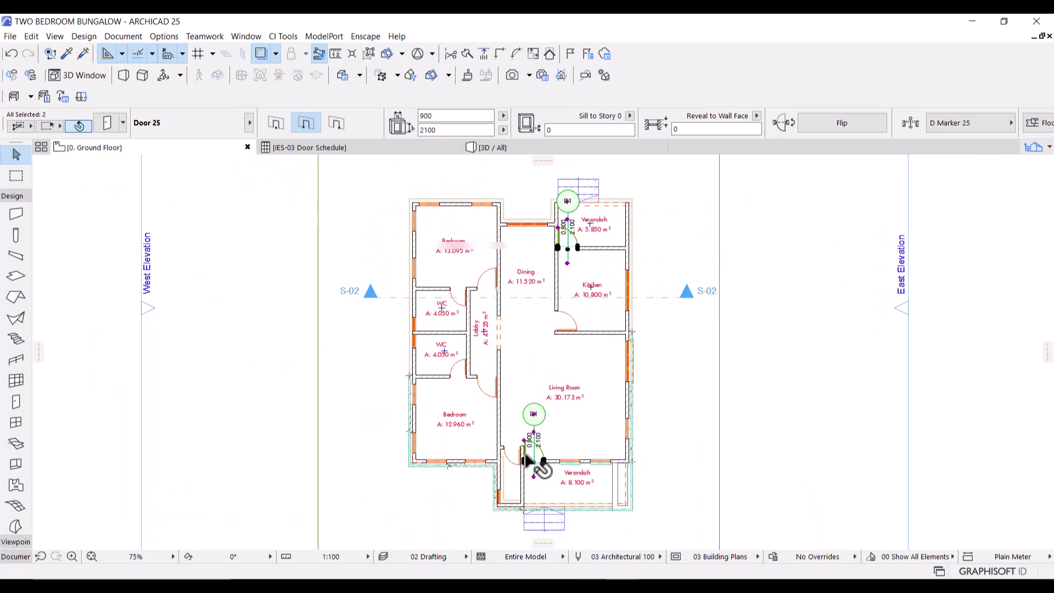
scroll(537, 427, up, 5)
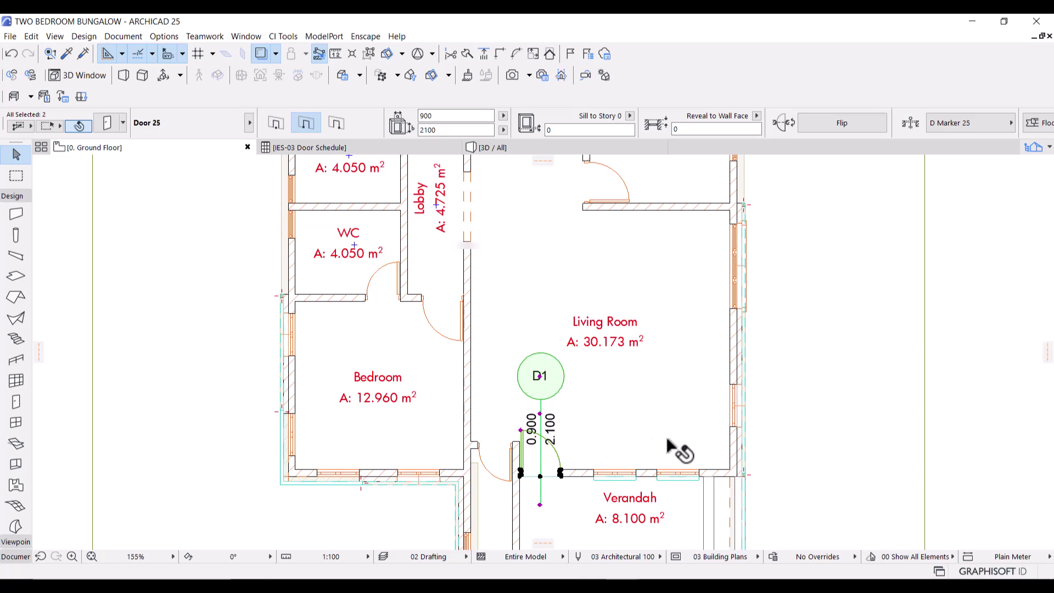
key(ctrl+t)
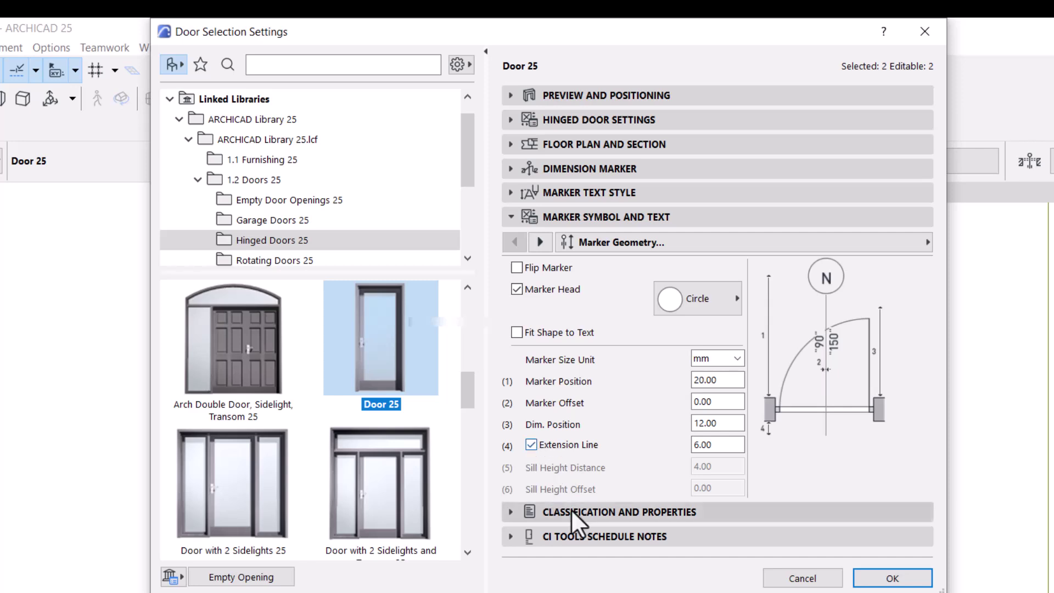
click(532, 445)
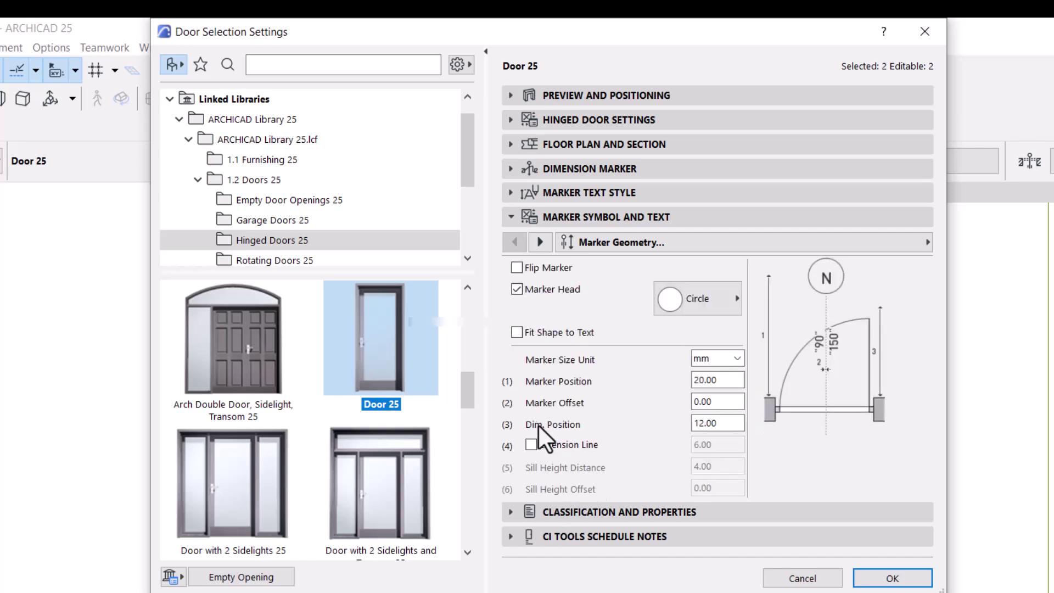
double_click(708, 380)
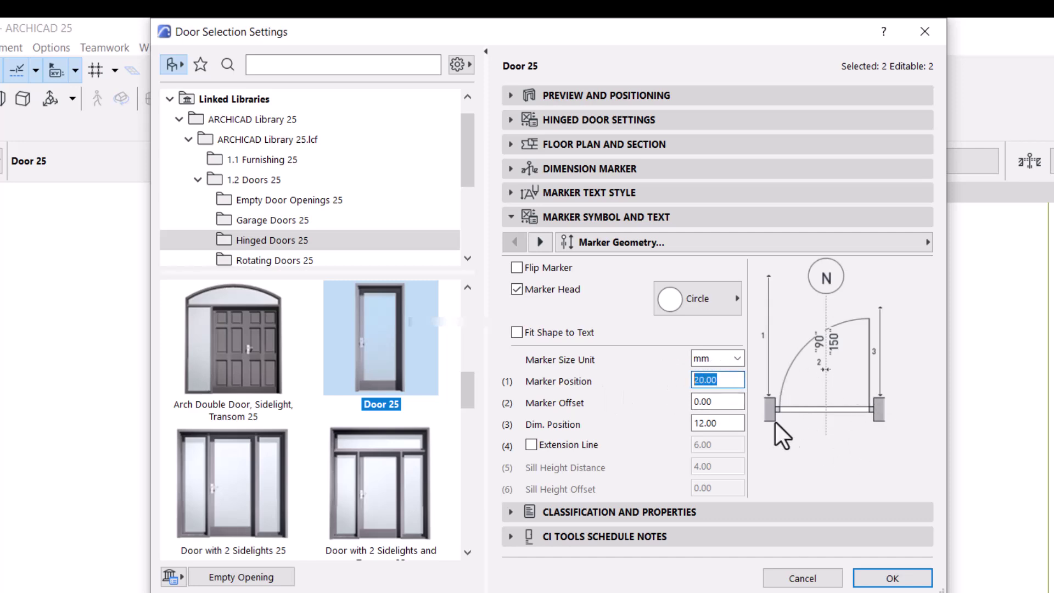
text(0)
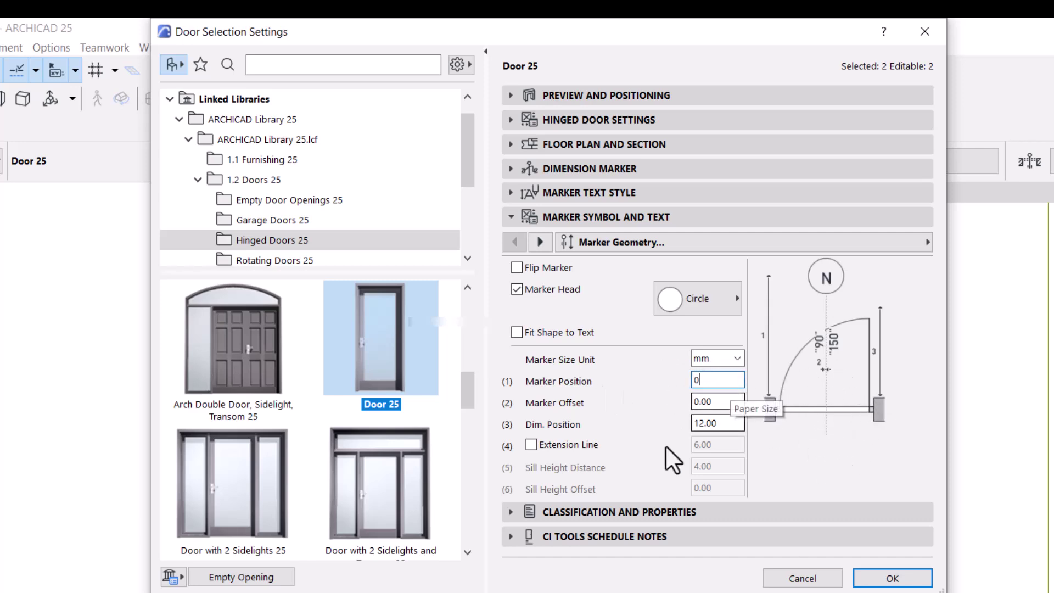
key(Return)
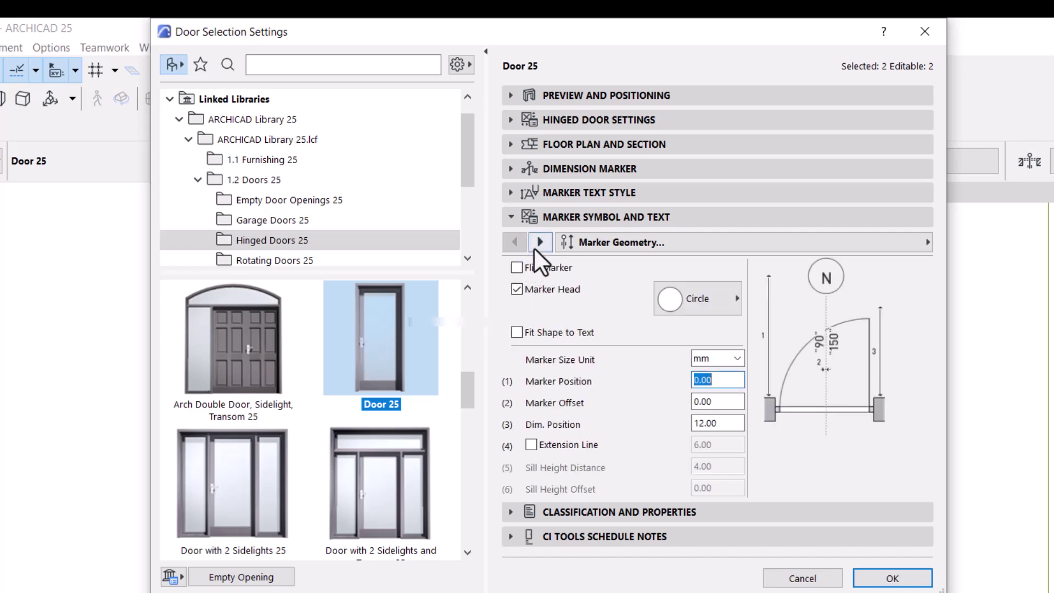
- Set the marker ID orientation to Horizontal and turn off the display of dimensions in the marker
click(536, 245)
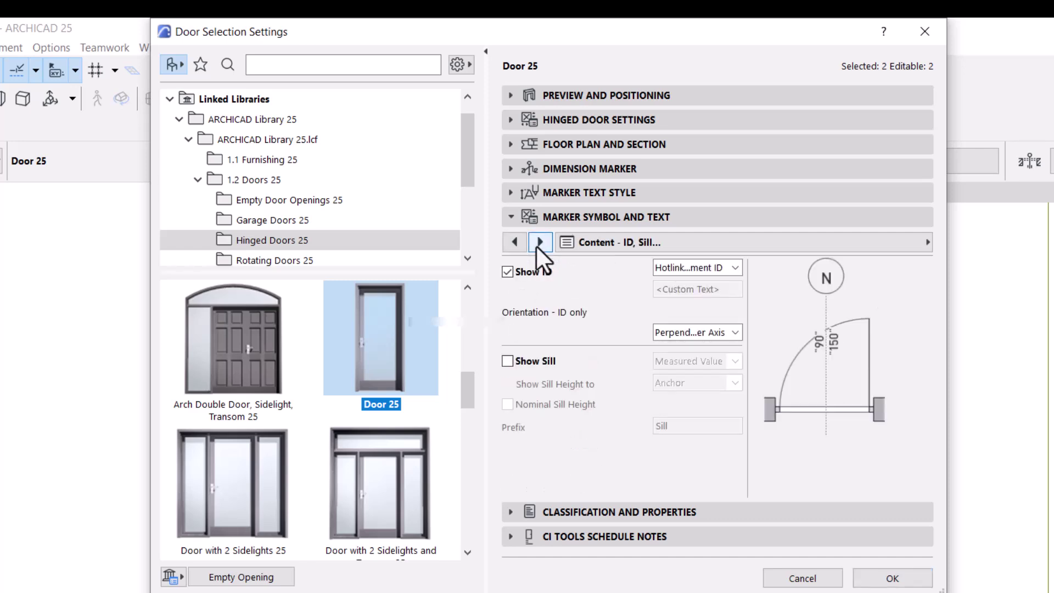
click(680, 334)
click(677, 373)
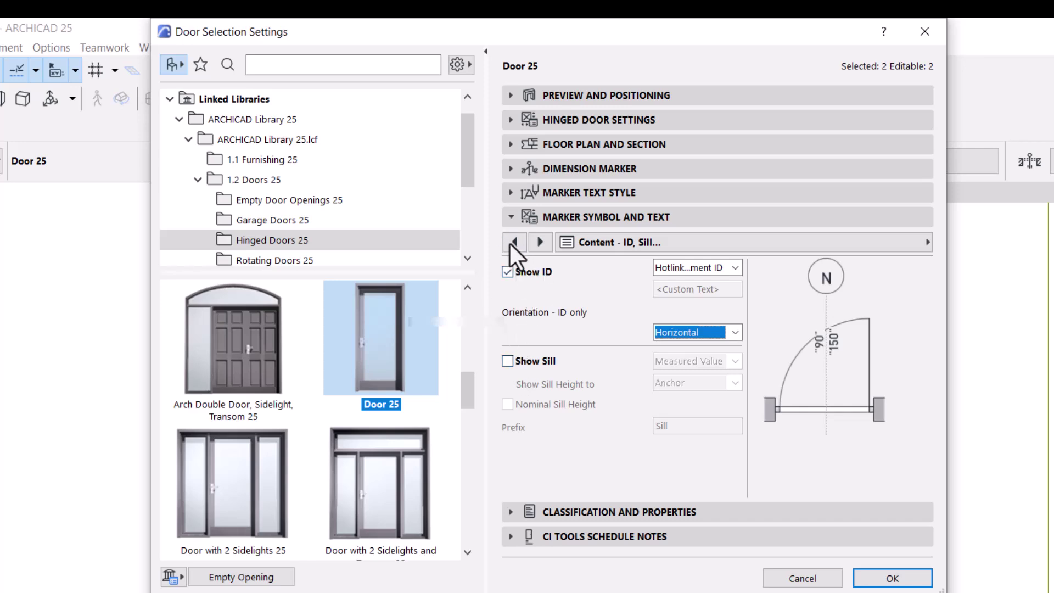
click(544, 240)
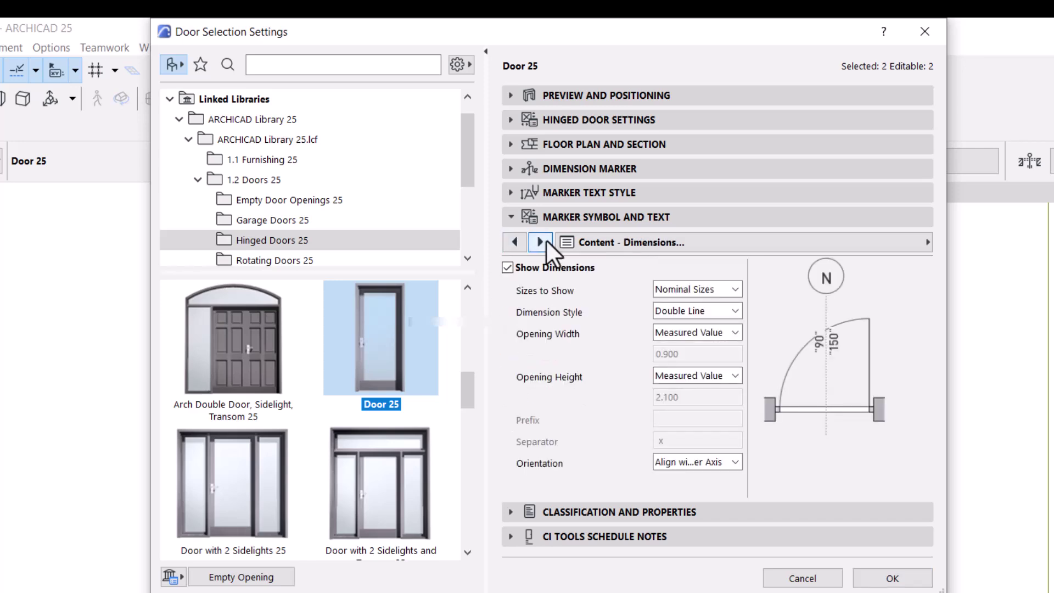
click(507, 267)
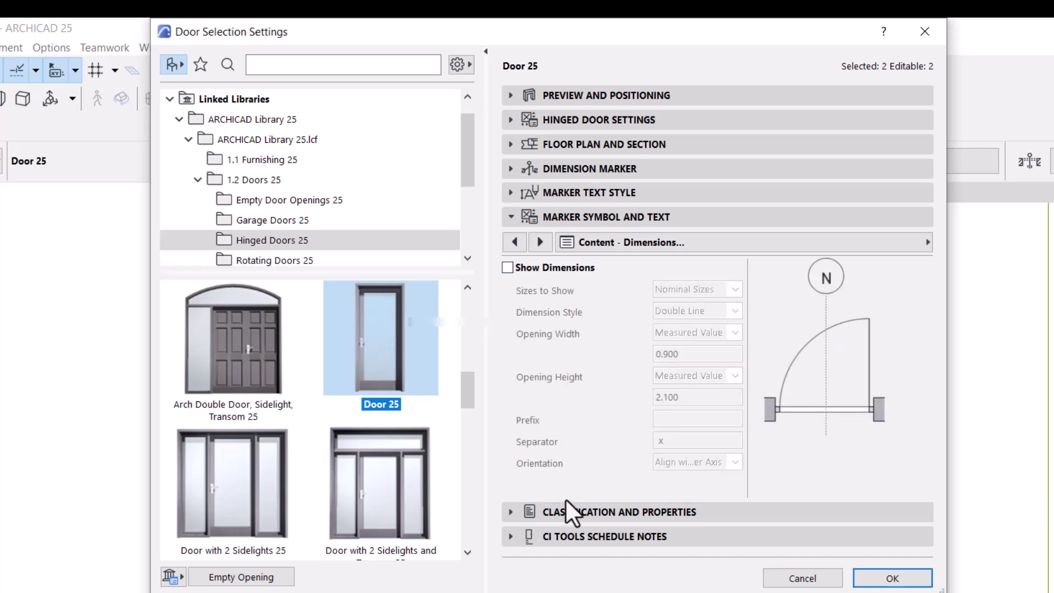
- Make the marker's background pen transparent in its 2D representation settings
click(540, 242)
click(539, 242)
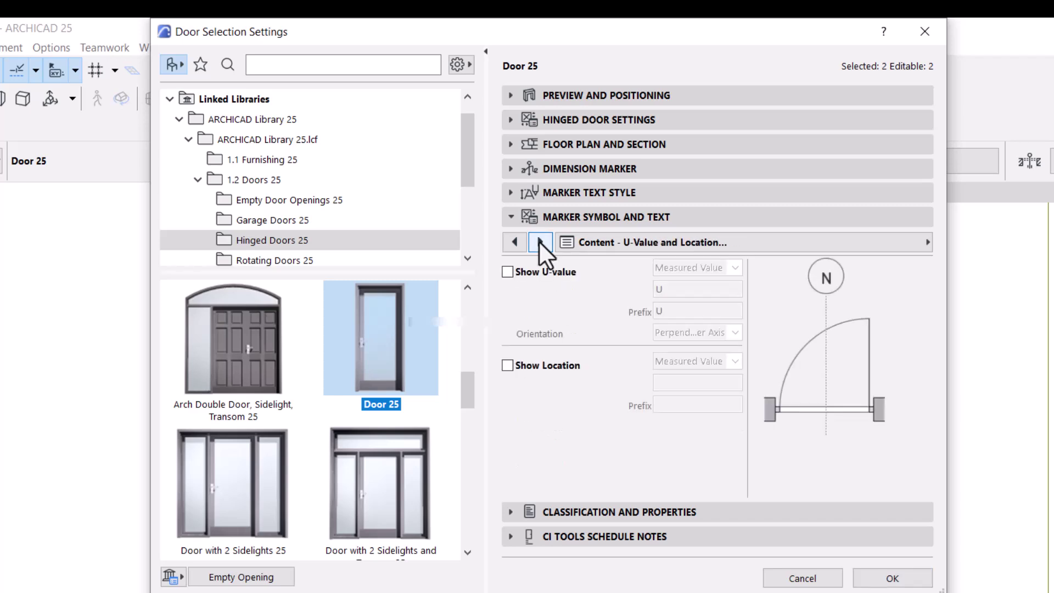
click(609, 242)
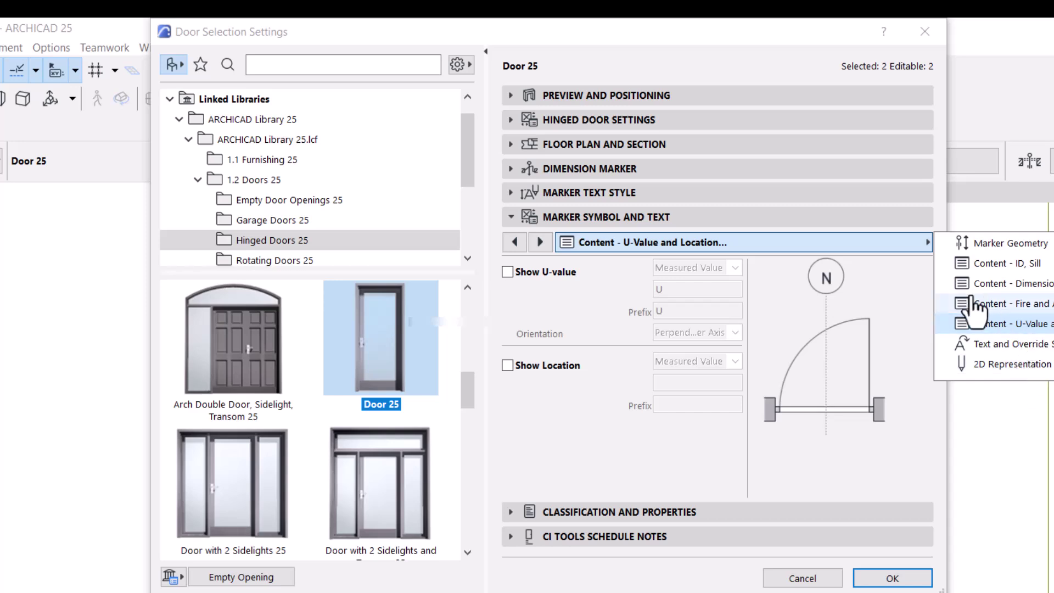
click(980, 364)
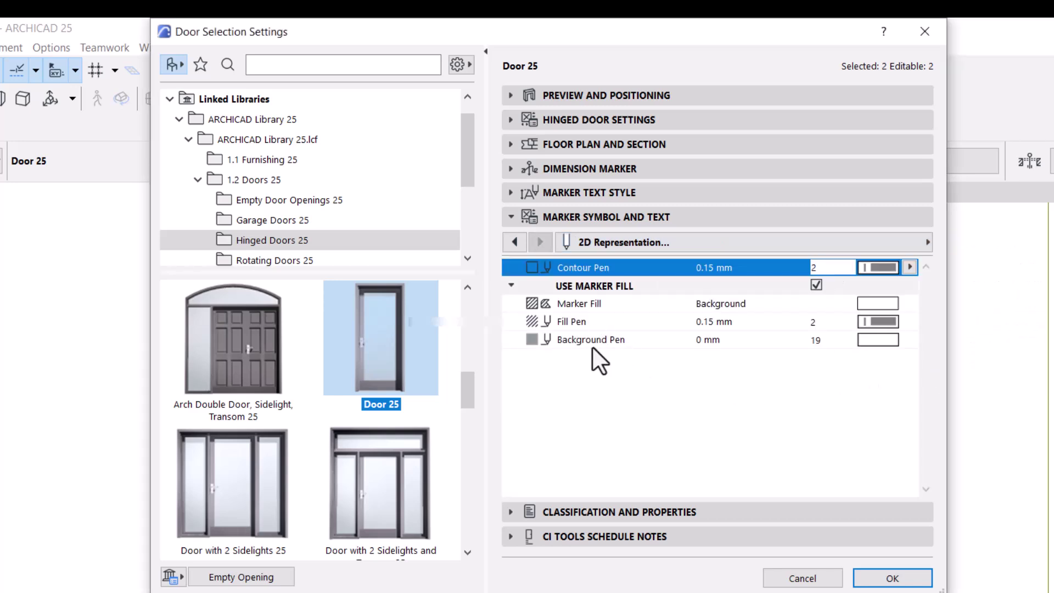
click(725, 340)
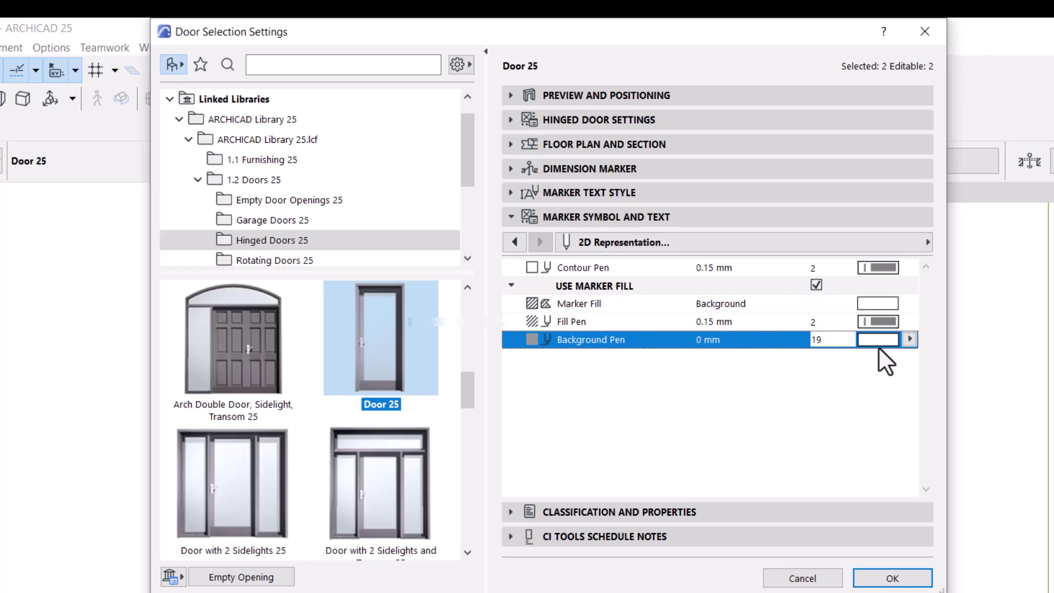
click(910, 340)
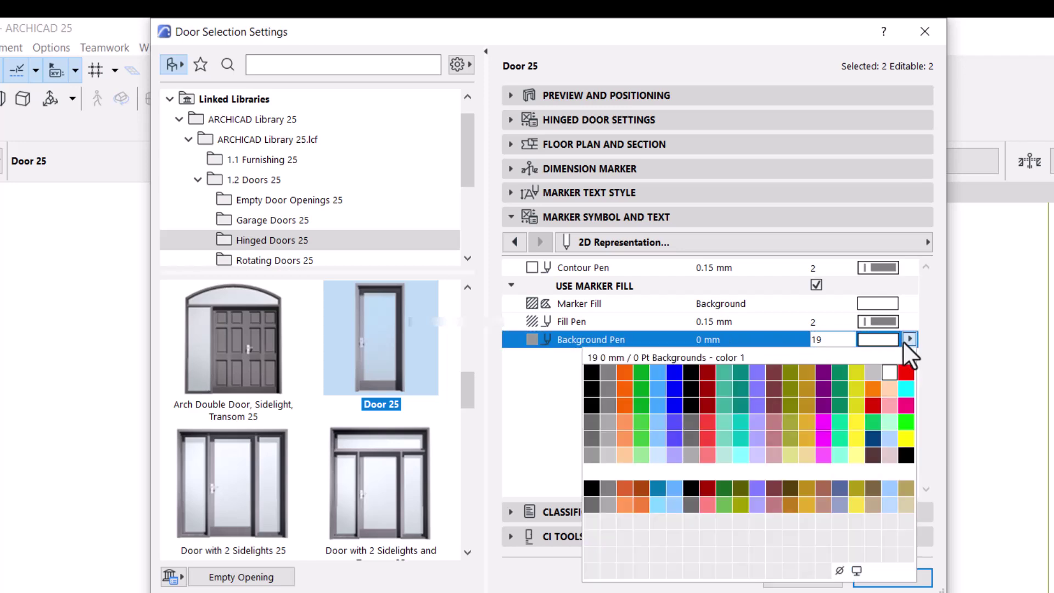
click(840, 571)
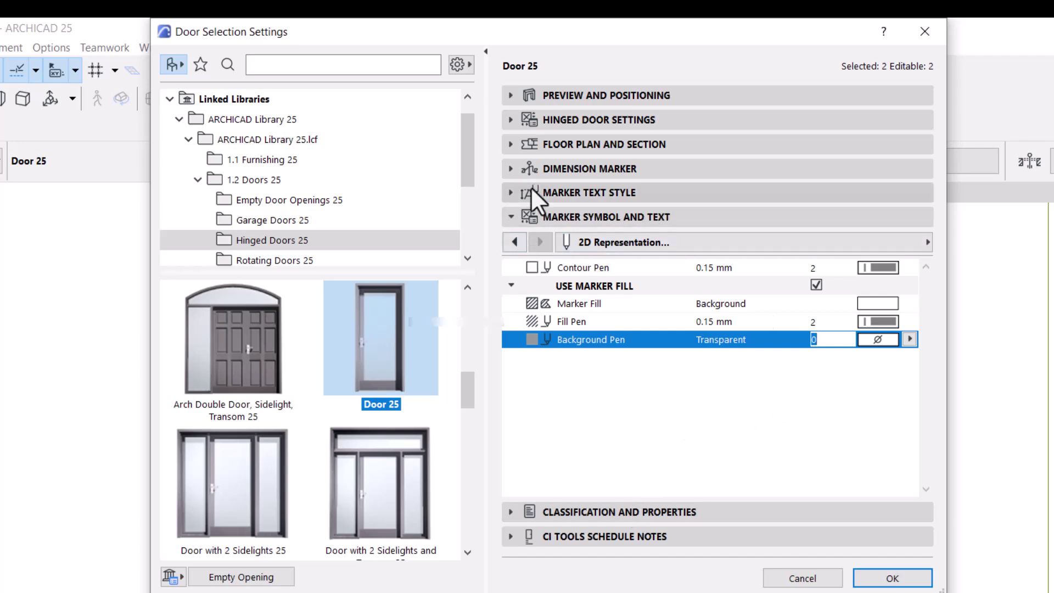
- Set the marker size to 5 mm with uniform marker pen 20 (red), and apply the settings to the D1 doors
click(542, 172)
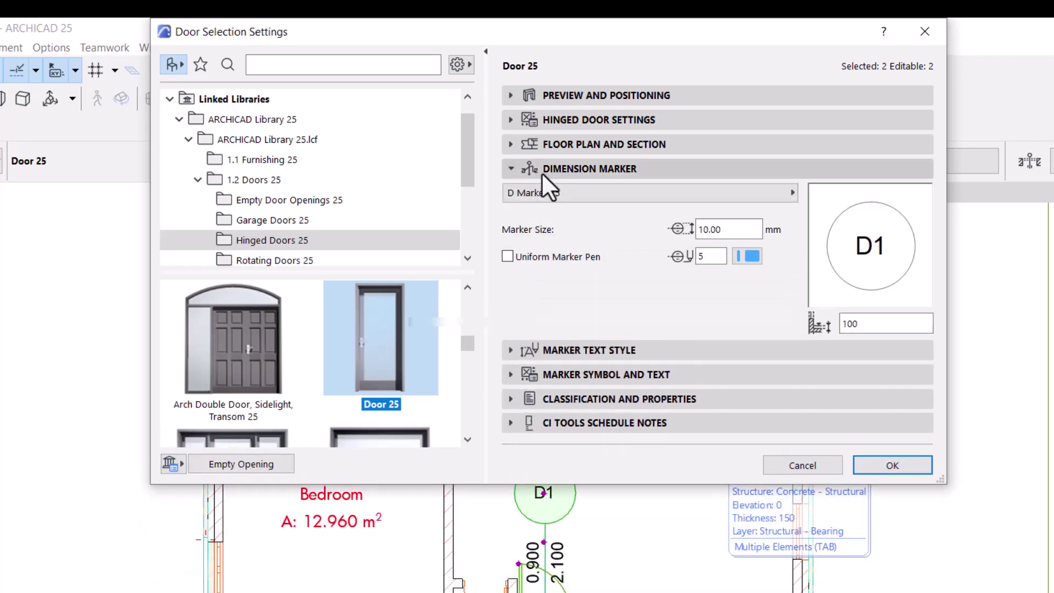
click(734, 229)
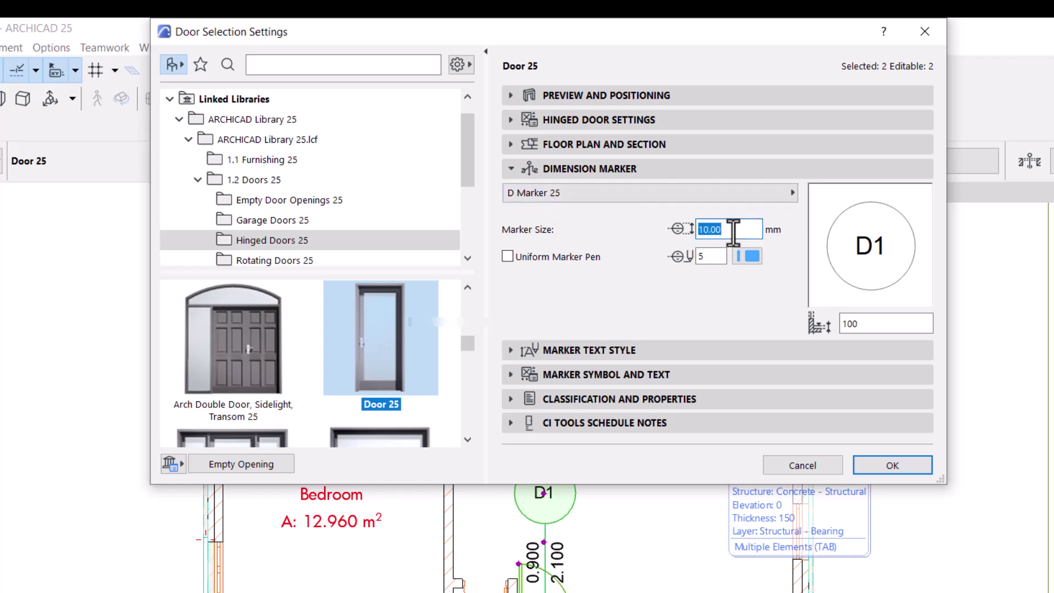
text(5.00)
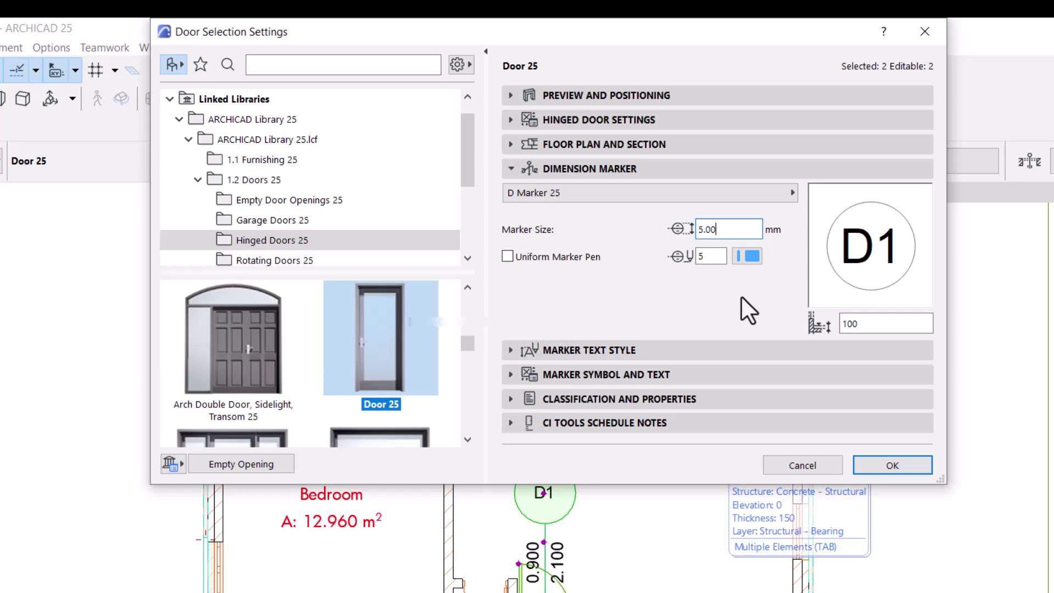
click(508, 257)
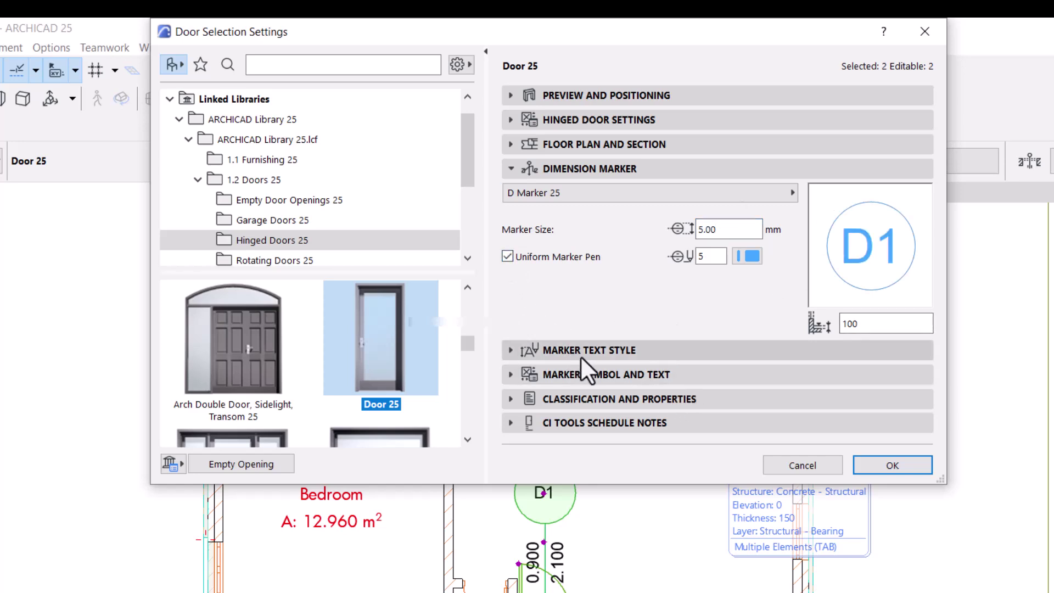
click(749, 258)
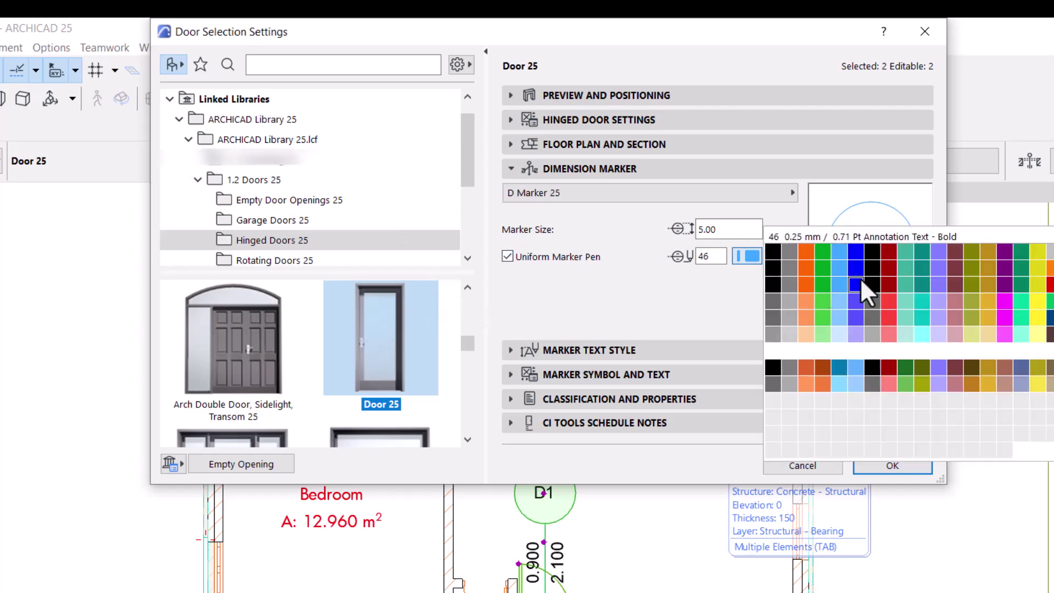
click(821, 295)
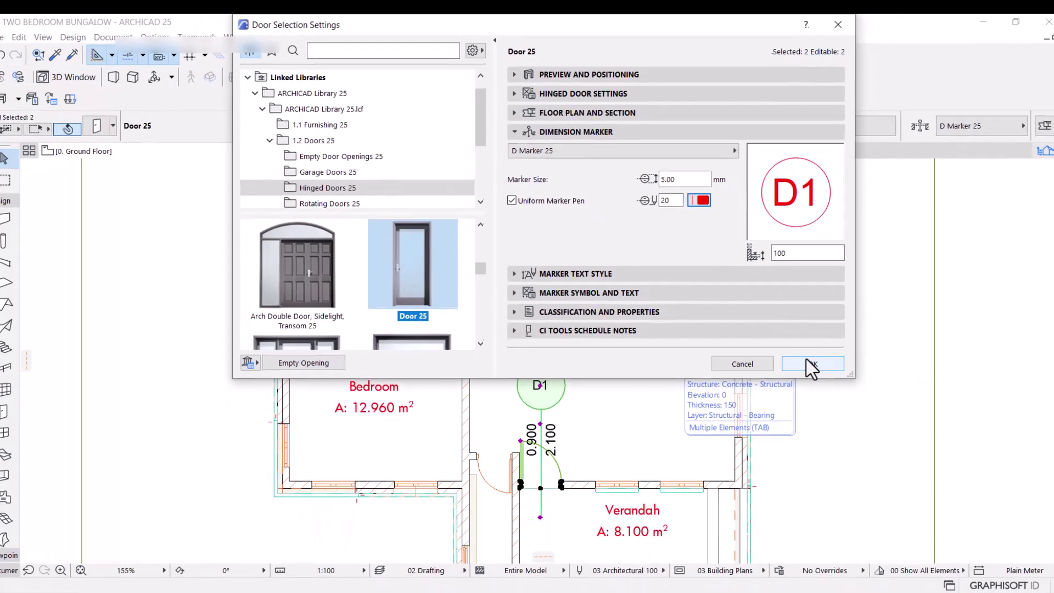
click(883, 465)
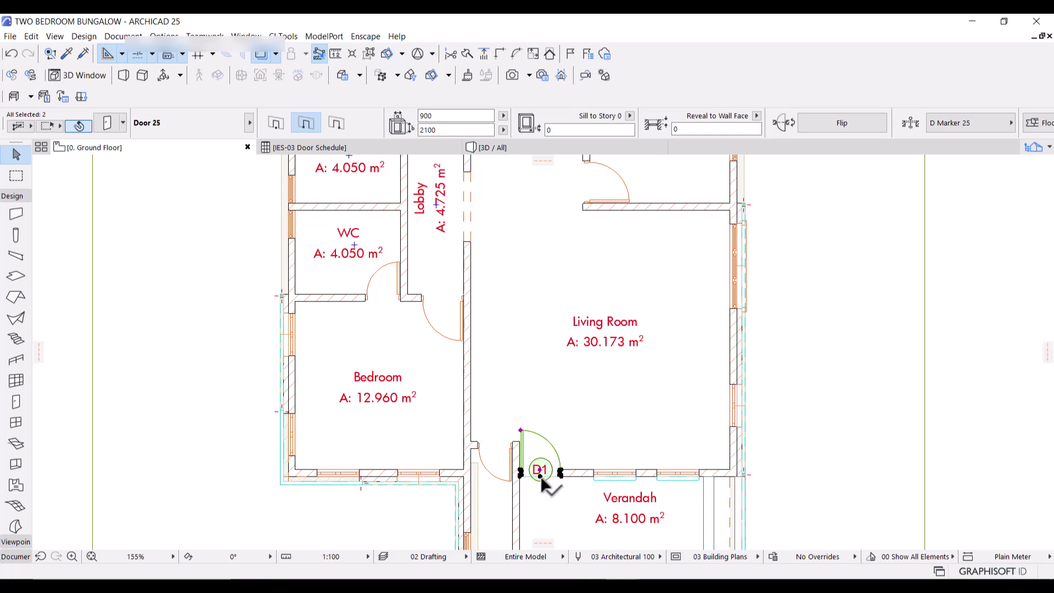
- Reopen the settings of the two D1 doors and set the marker size to 4 mm
scroll(538, 472, up, 5)
scroll(538, 483, down, 7)
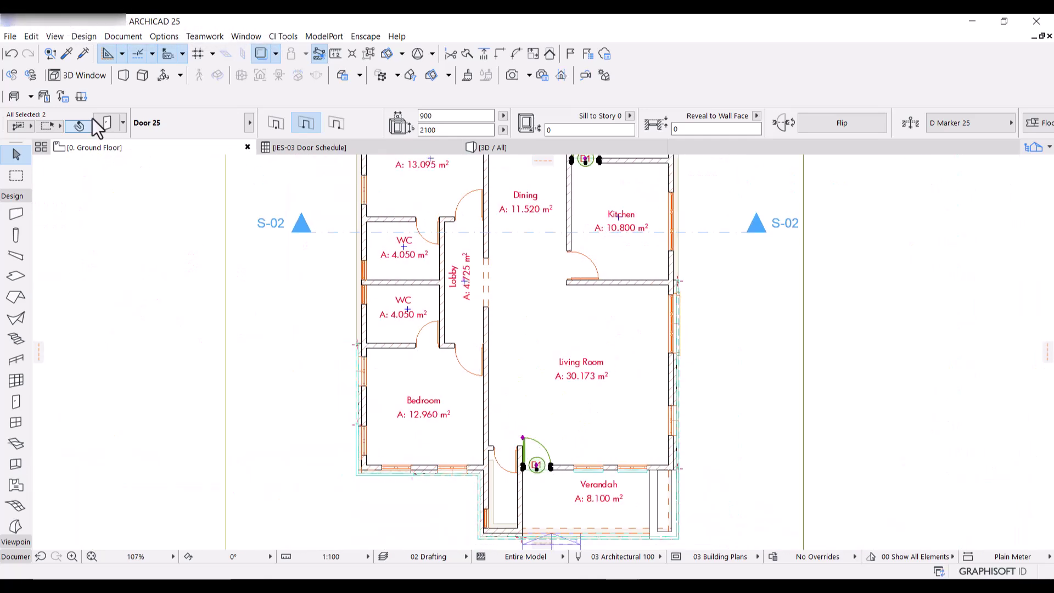
key(ctrl+t)
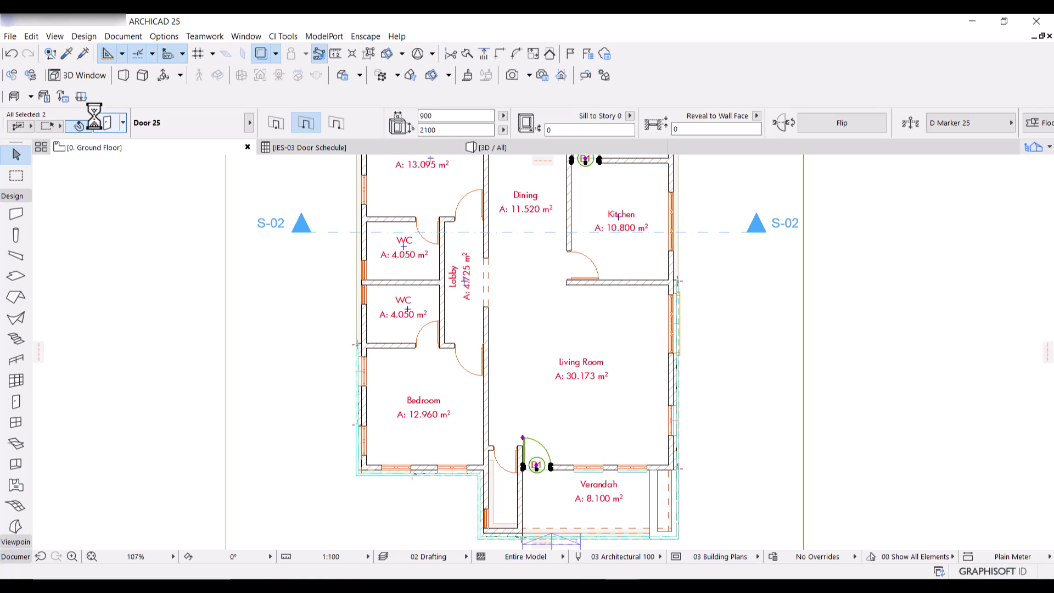
click(675, 176)
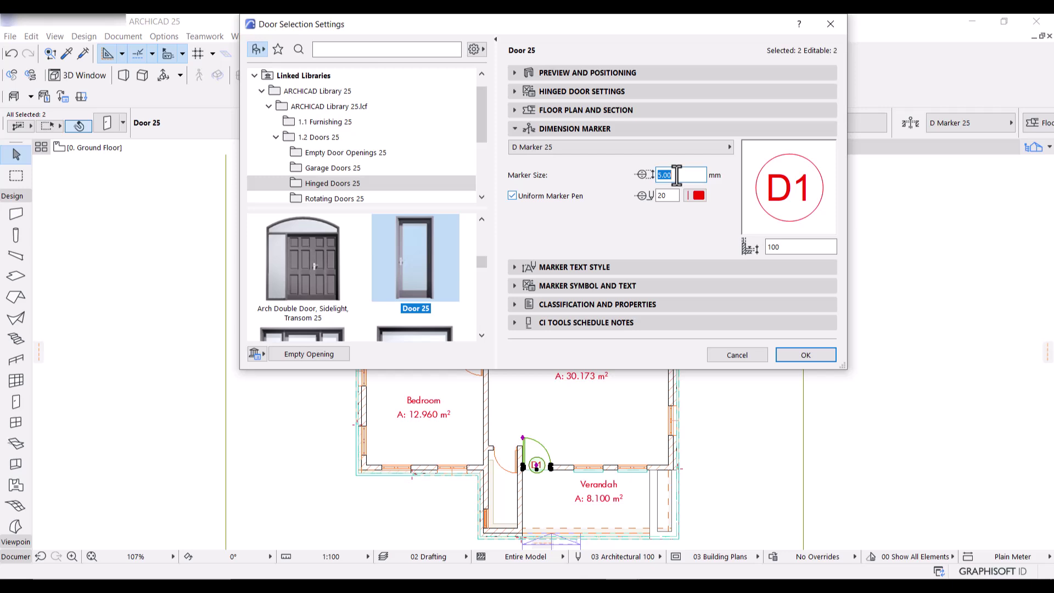
text(4)
key(Tab)
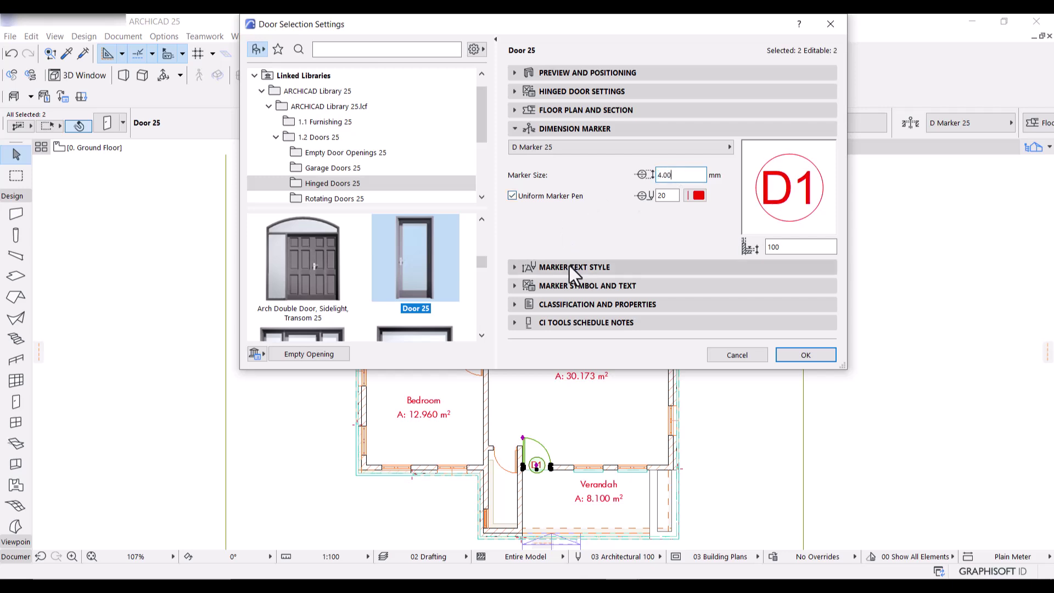
- Set the marker text height to 1.5 mm and apply the settings to the D1 doors
click(569, 265)
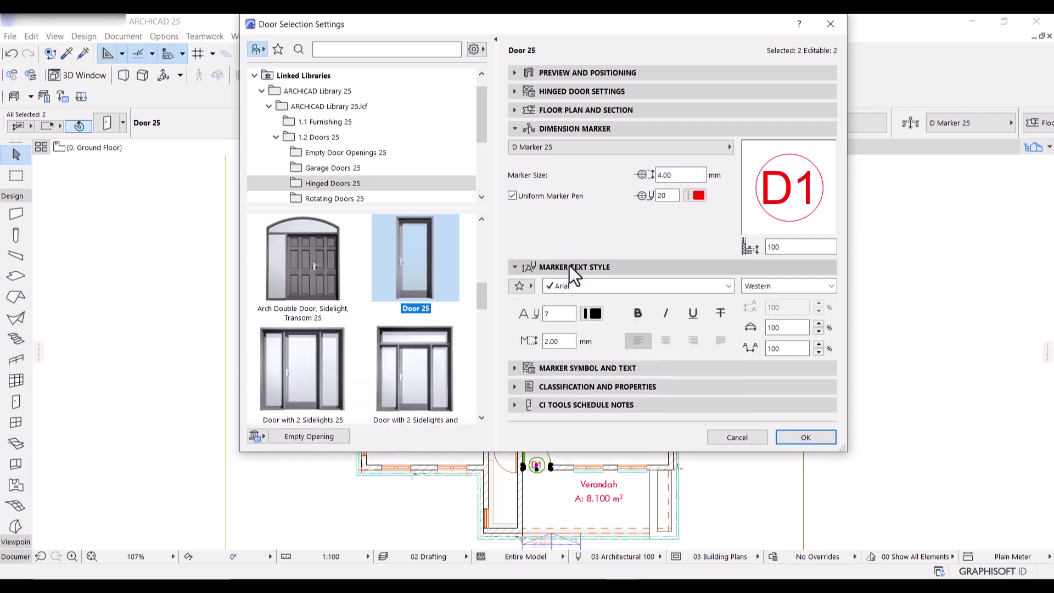
click(560, 343)
text(1.5)
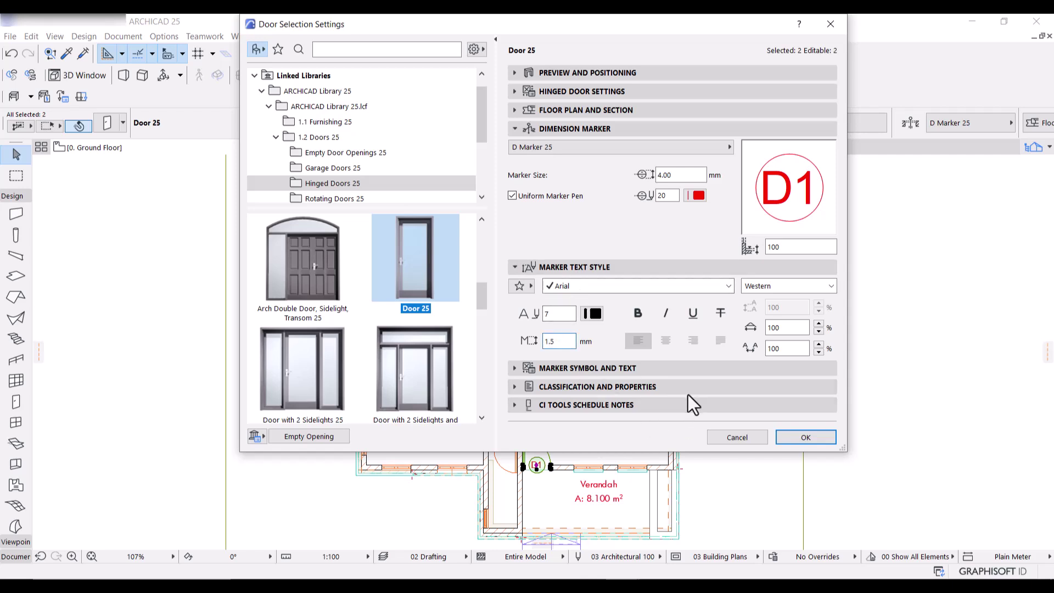
click(798, 443)
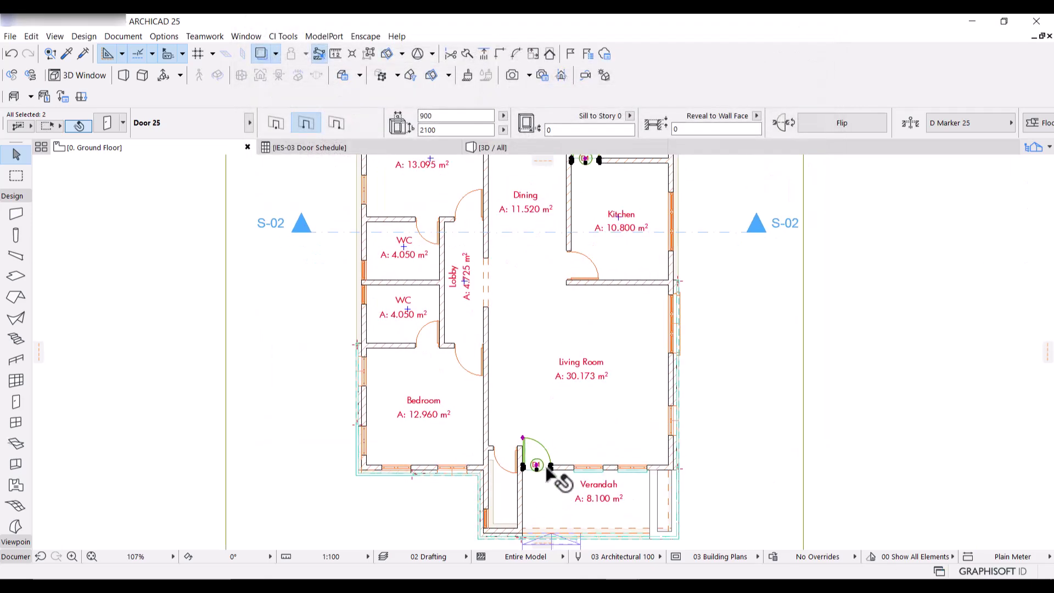
scroll(544, 472, up, 5)
scroll(544, 467, down, 4)
scroll(543, 467, down, 3)
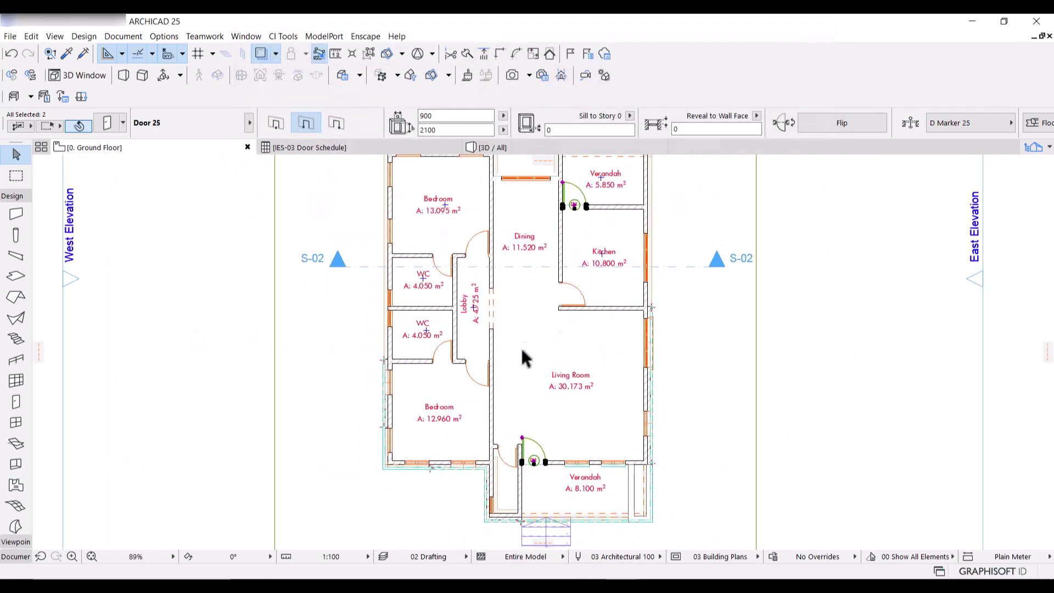
- Set the ID of the kitchen's interior door and the two bedroom doors off the lobby to D2
key(Escape)
click(582, 301)
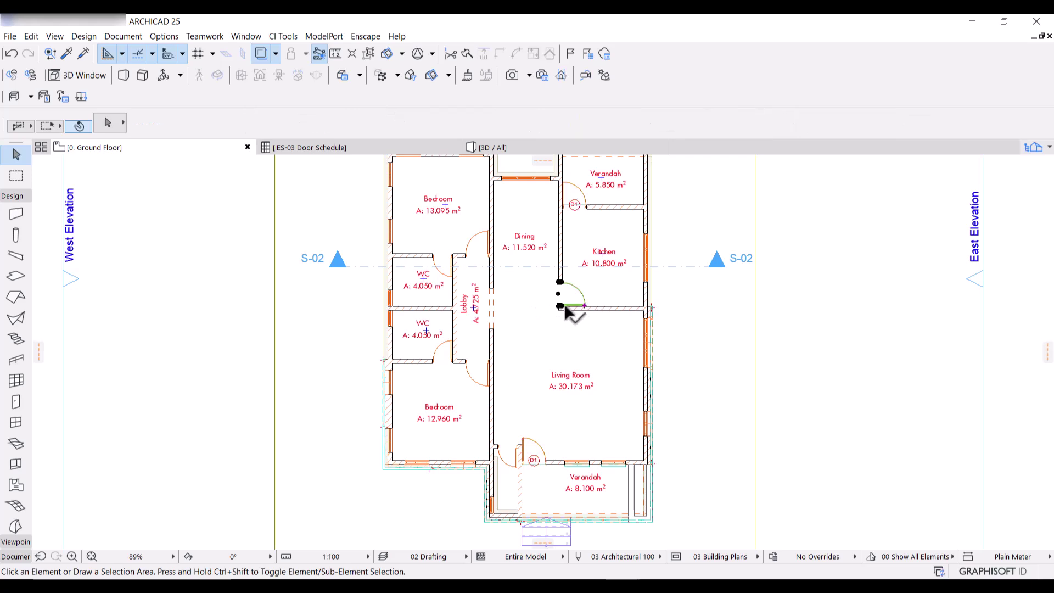
shift+click(487, 236)
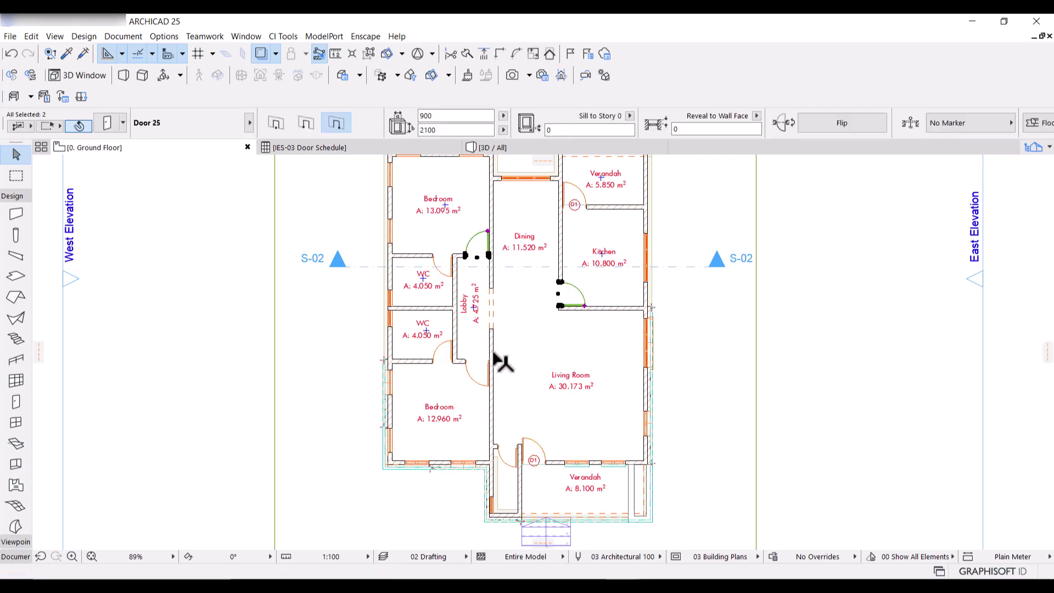
shift+click(485, 382)
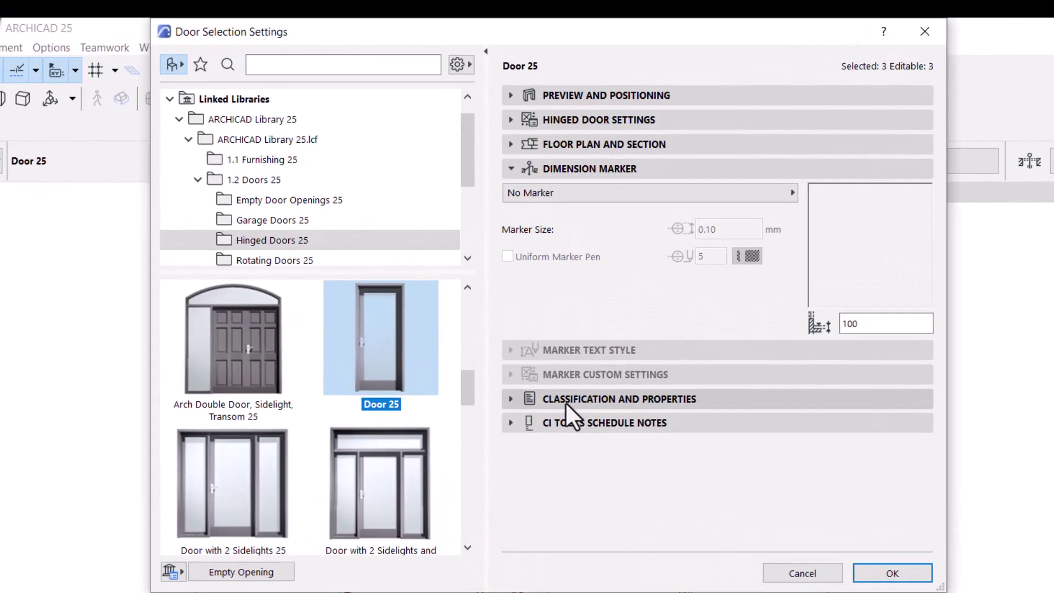
click(555, 393)
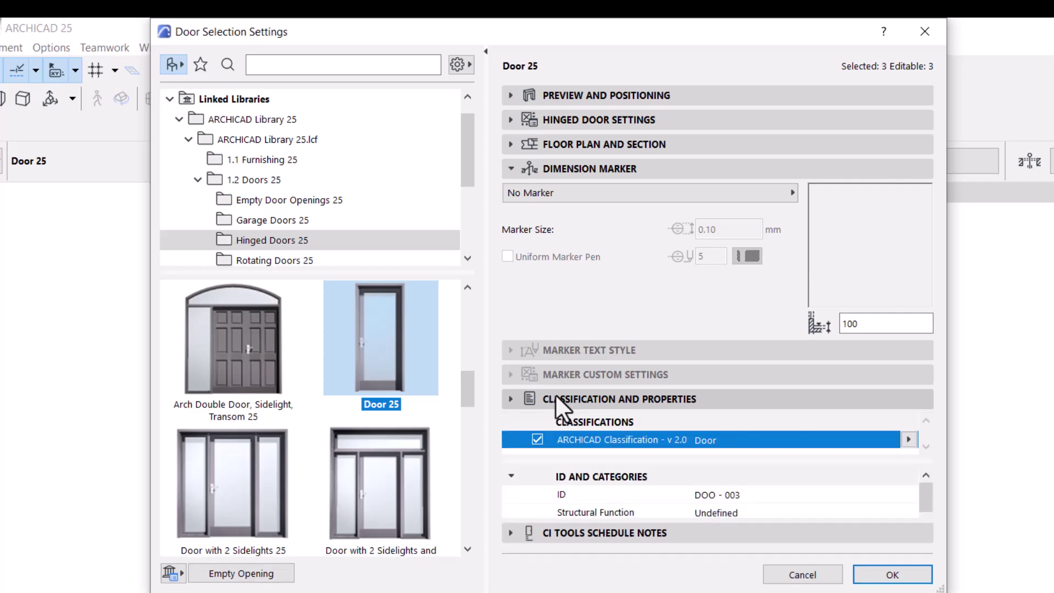
click(748, 497)
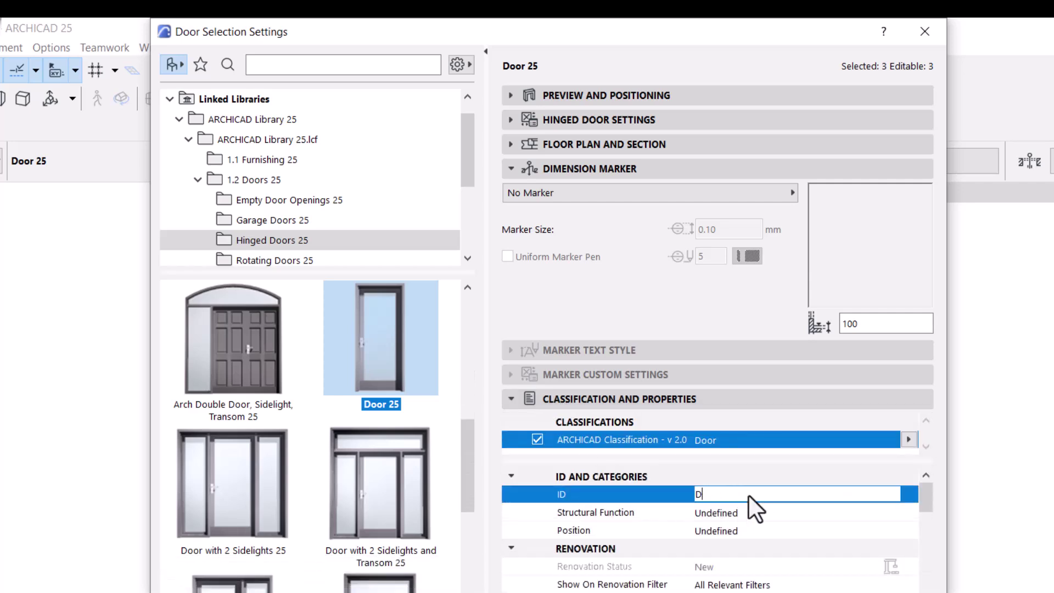
- Assign the D Marker 25 dimension marker to the D2 doors, turning off its extension line and changing its marker position
click(584, 192)
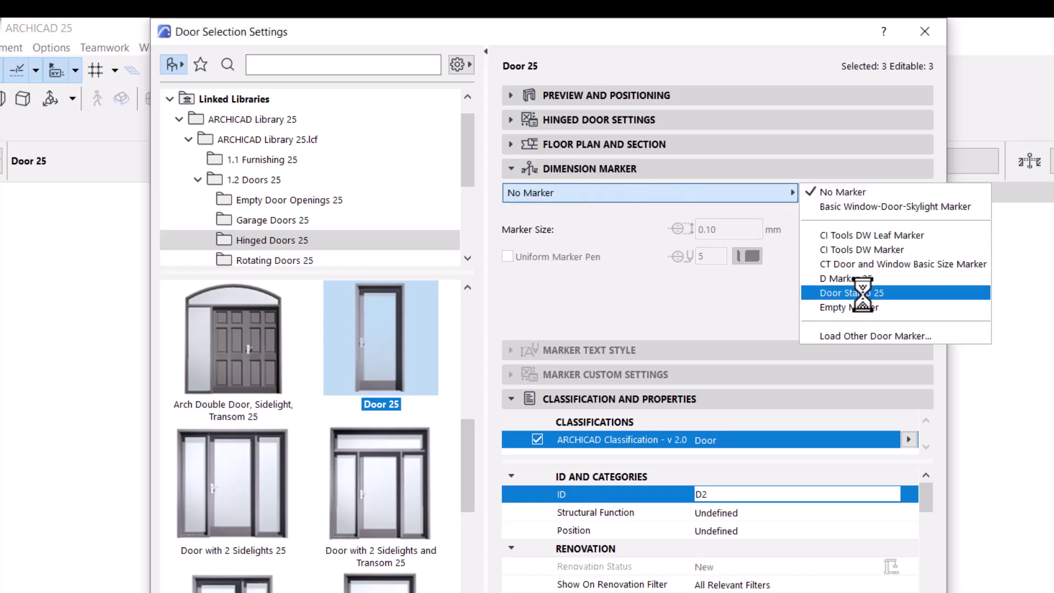
click(860, 278)
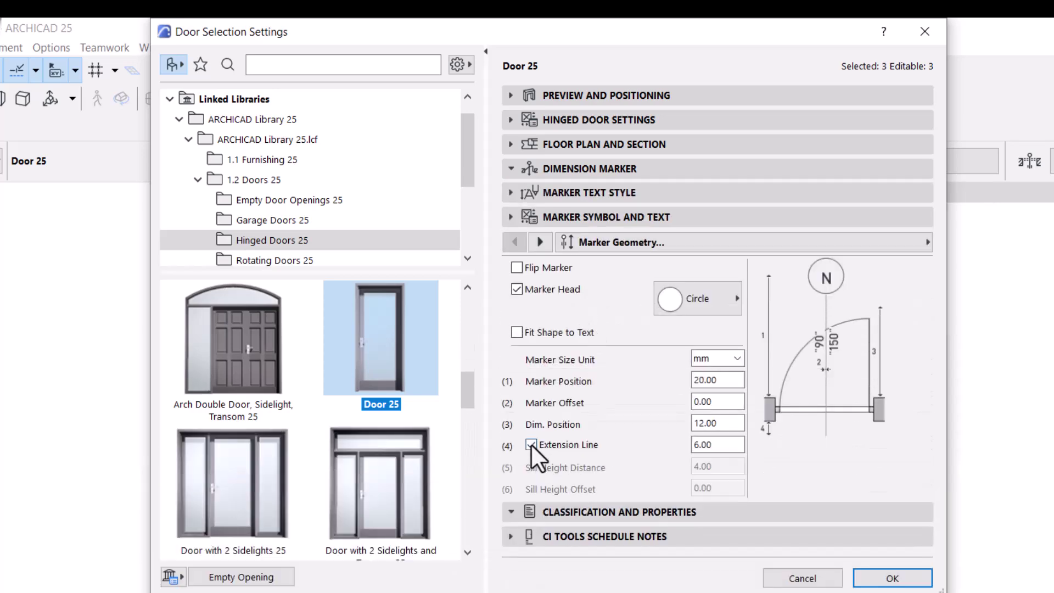
click(575, 213)
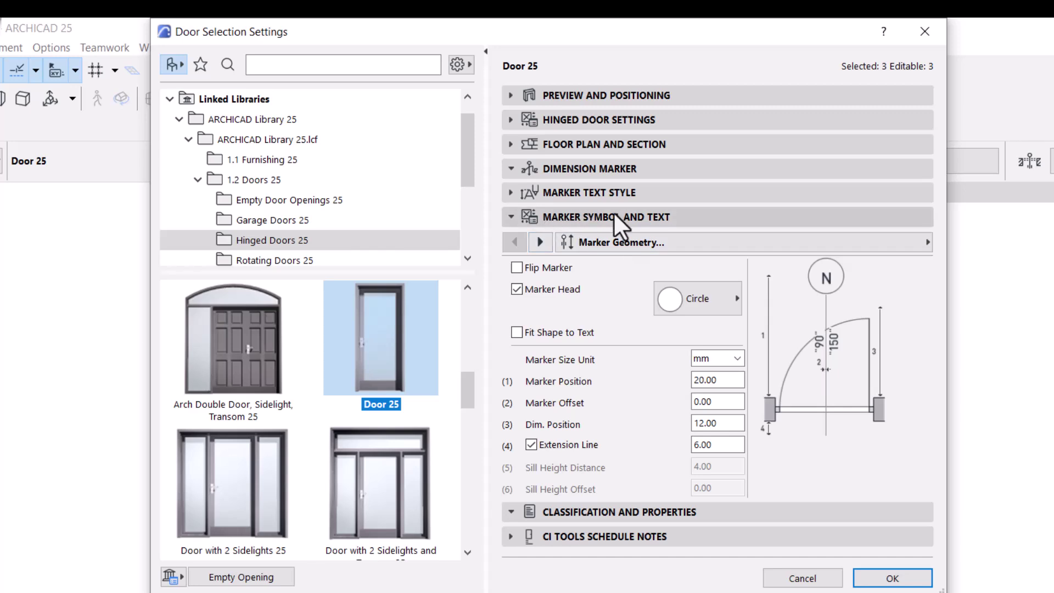
click(531, 445)
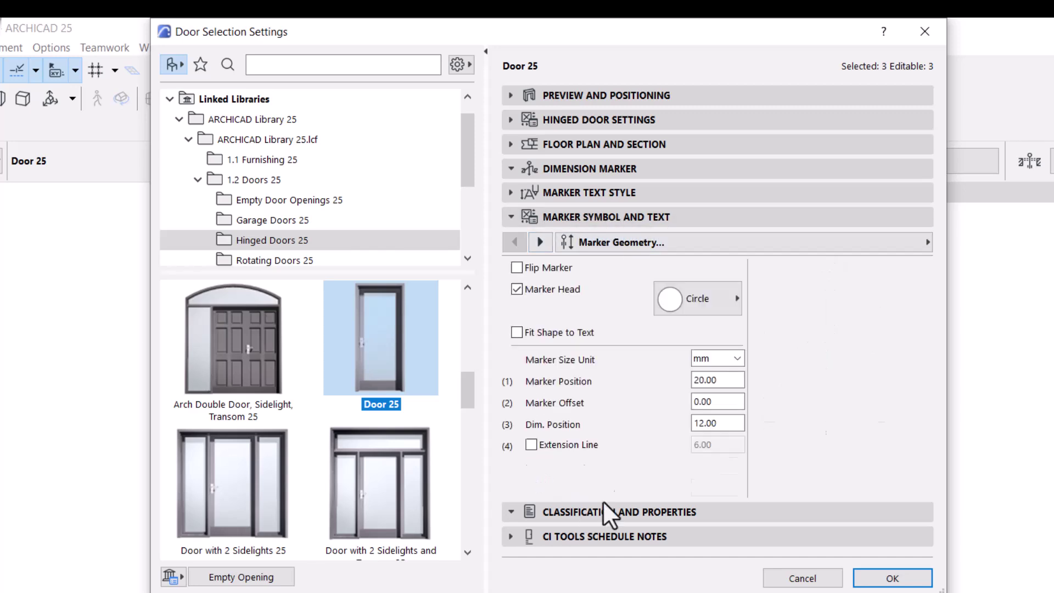
double_click(727, 380)
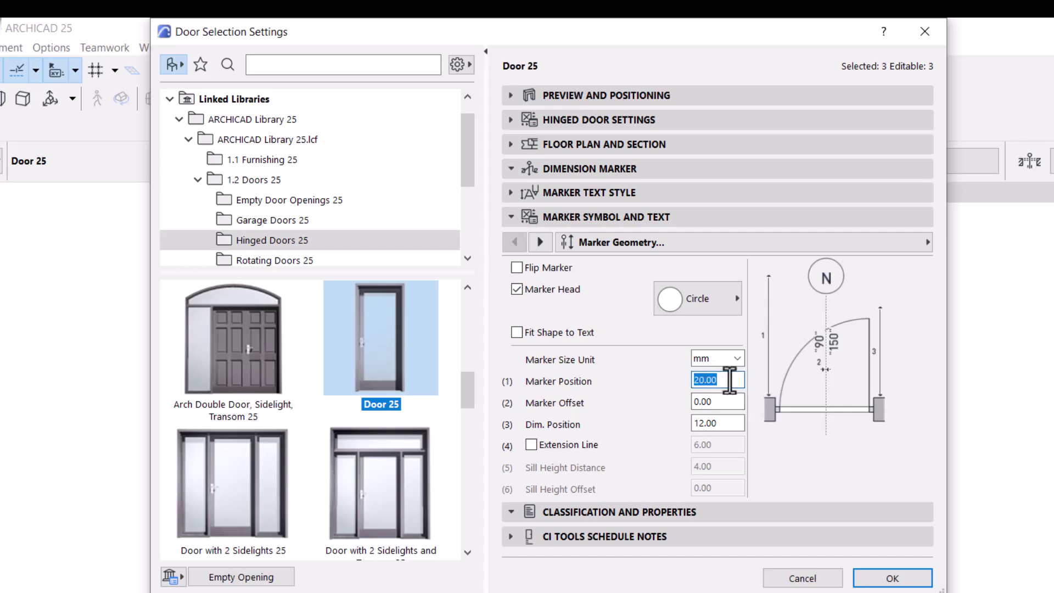
- Change the orientation of the marker's ID text and turn off its dimension display
click(541, 242)
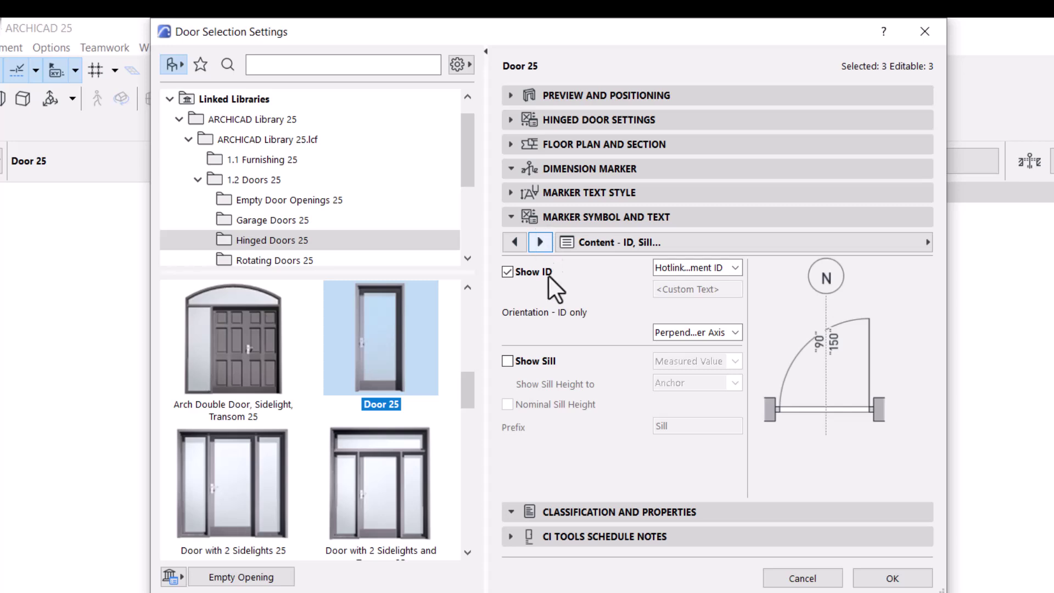
click(694, 332)
click(691, 372)
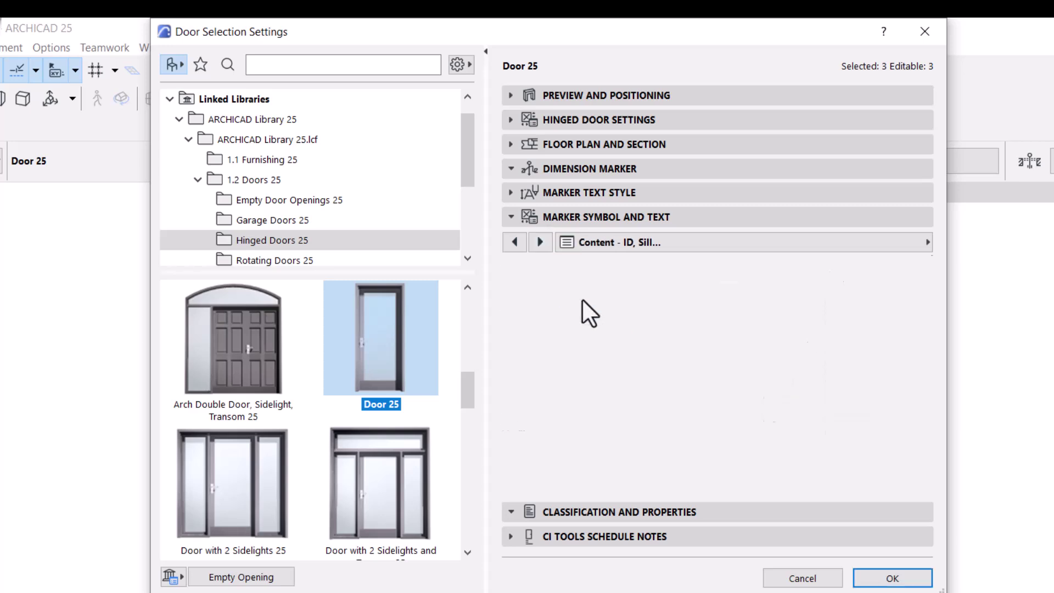
click(539, 242)
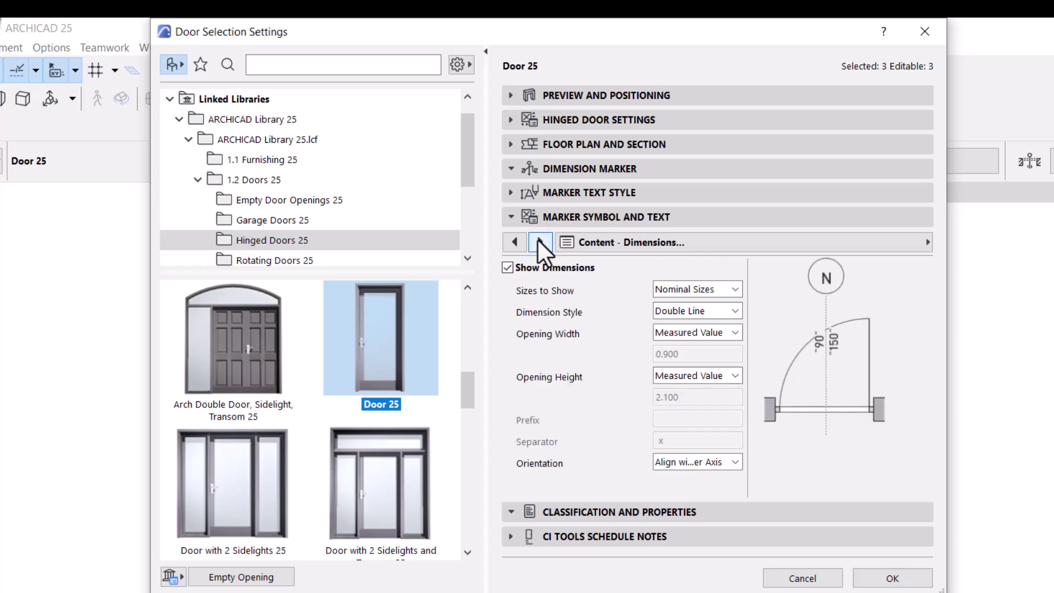
click(505, 268)
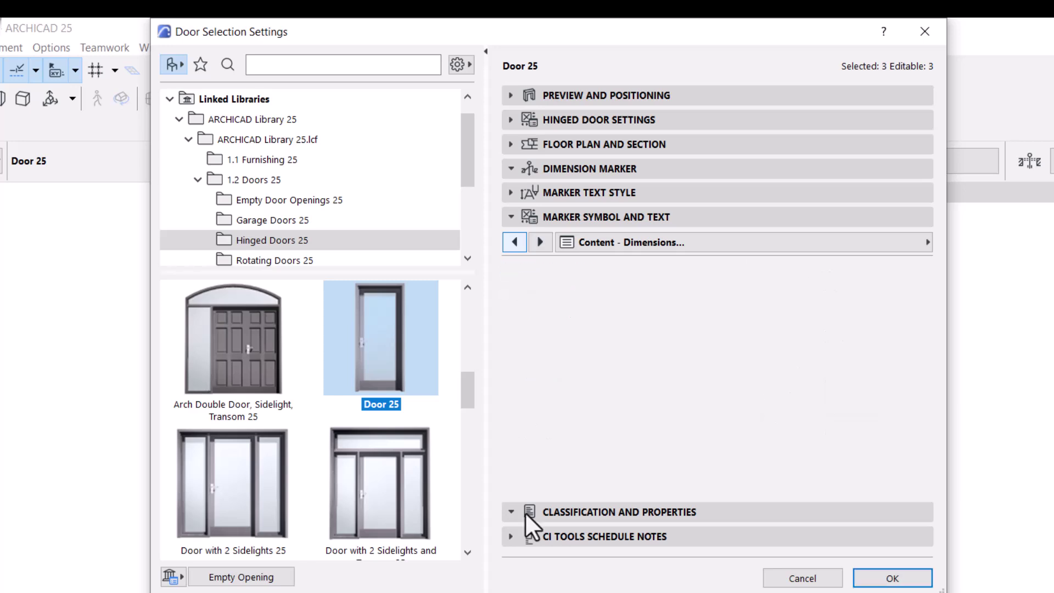
- Set the background pen of the D2 marker's 2D representation to transparent
click(707, 244)
click(972, 364)
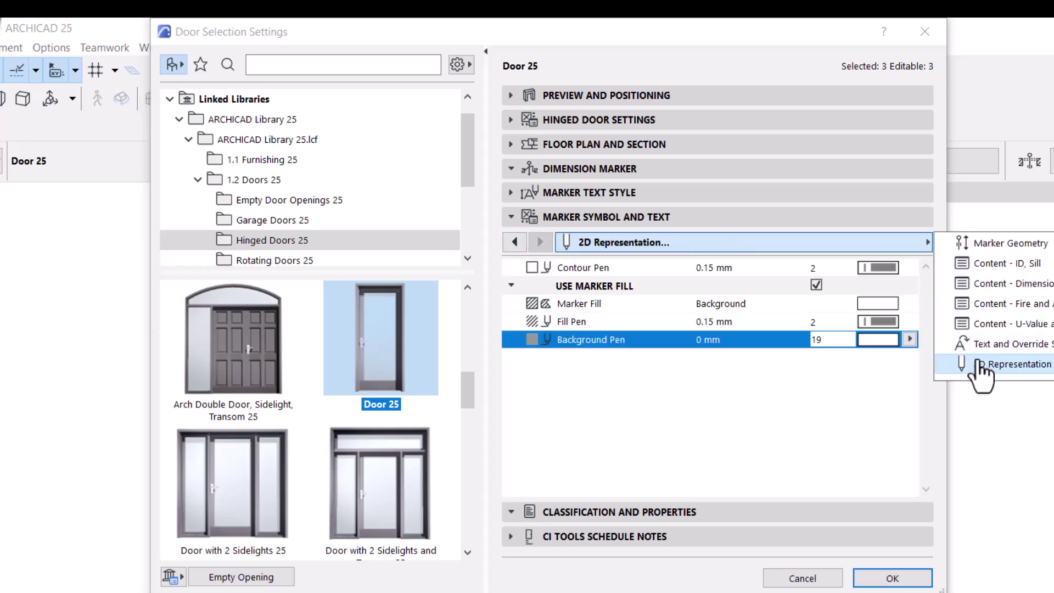
click(909, 340)
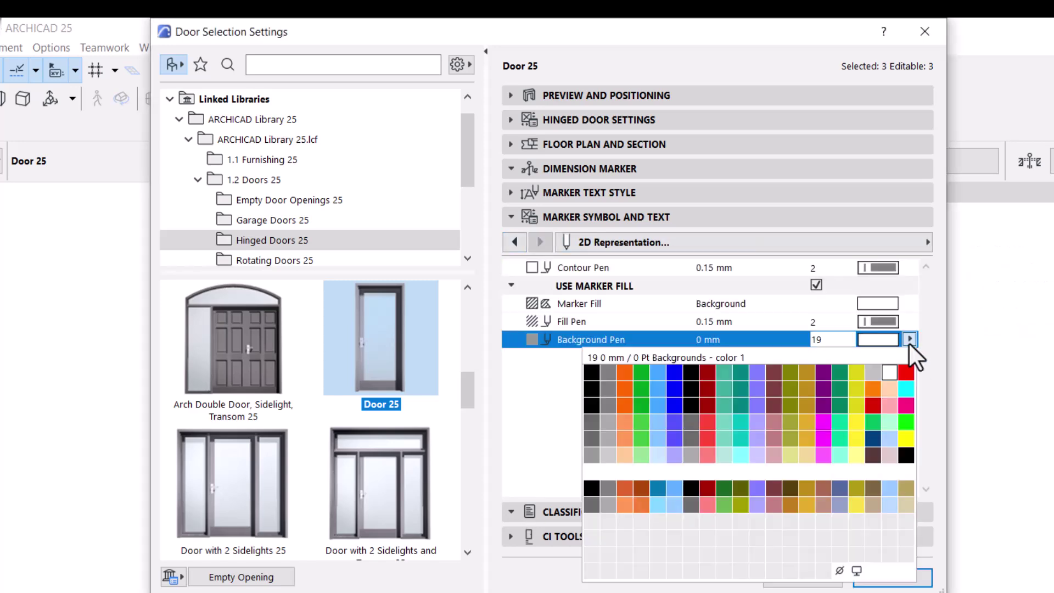
click(832, 553)
- Set the D2 marker size to 4 mm and enable a uniform marker pen using pen 20 (red)
click(591, 170)
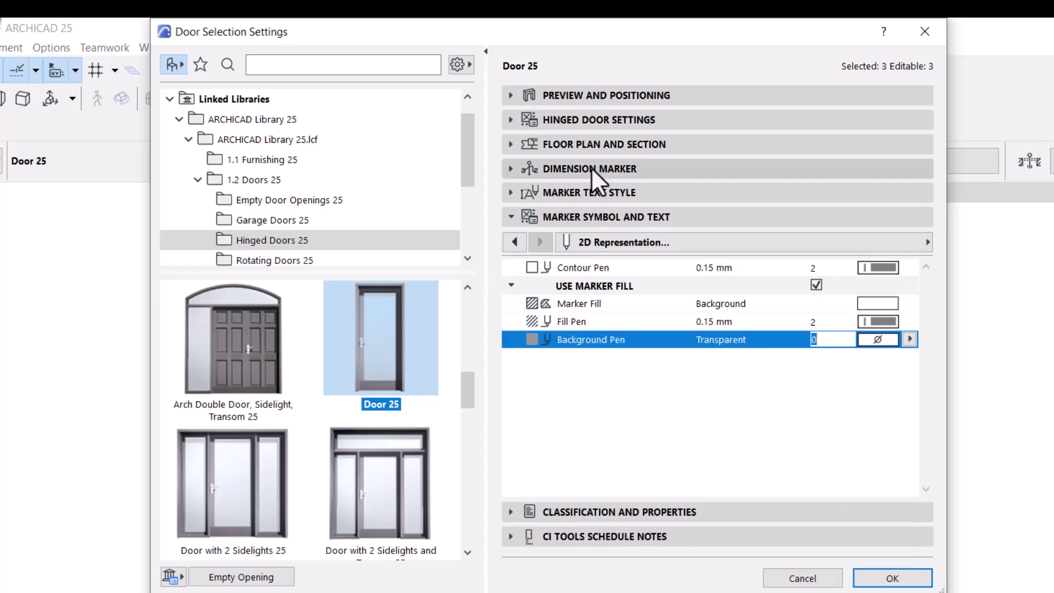
click(591, 167)
double_click(724, 229)
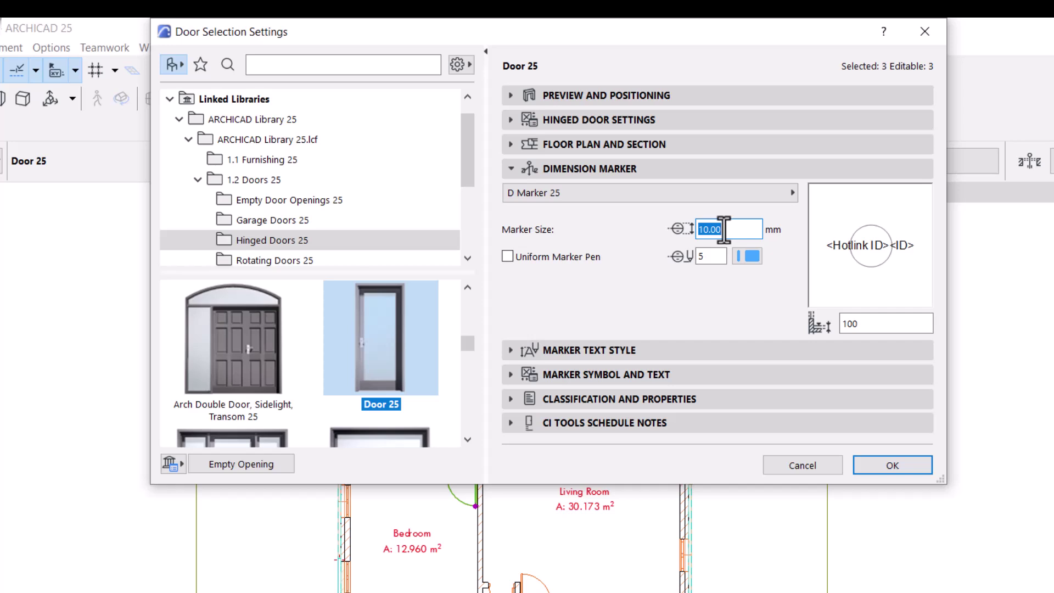
text(4)
click(509, 257)
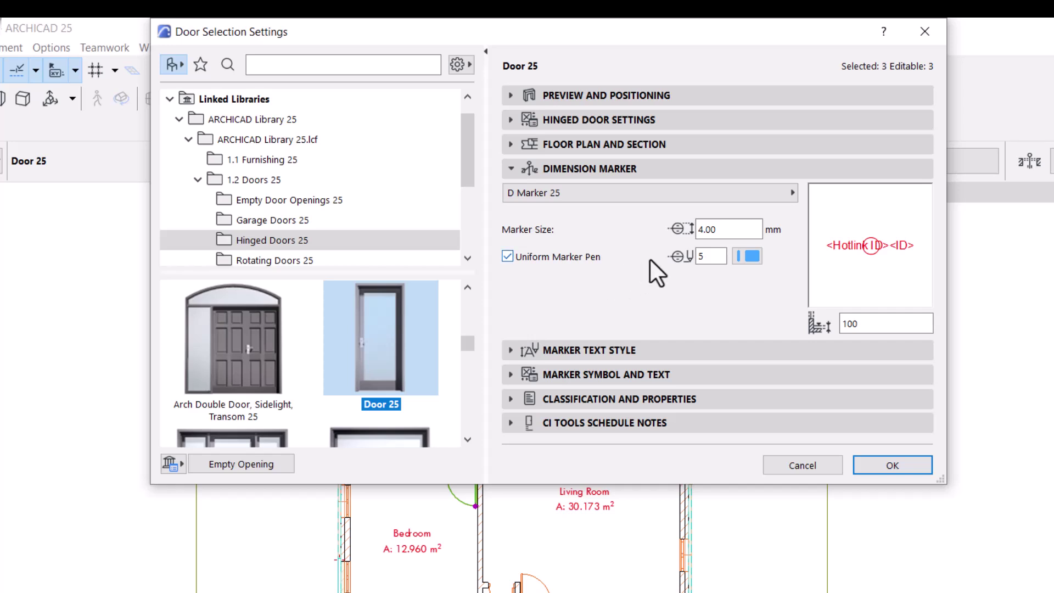
click(747, 256)
click(777, 255)
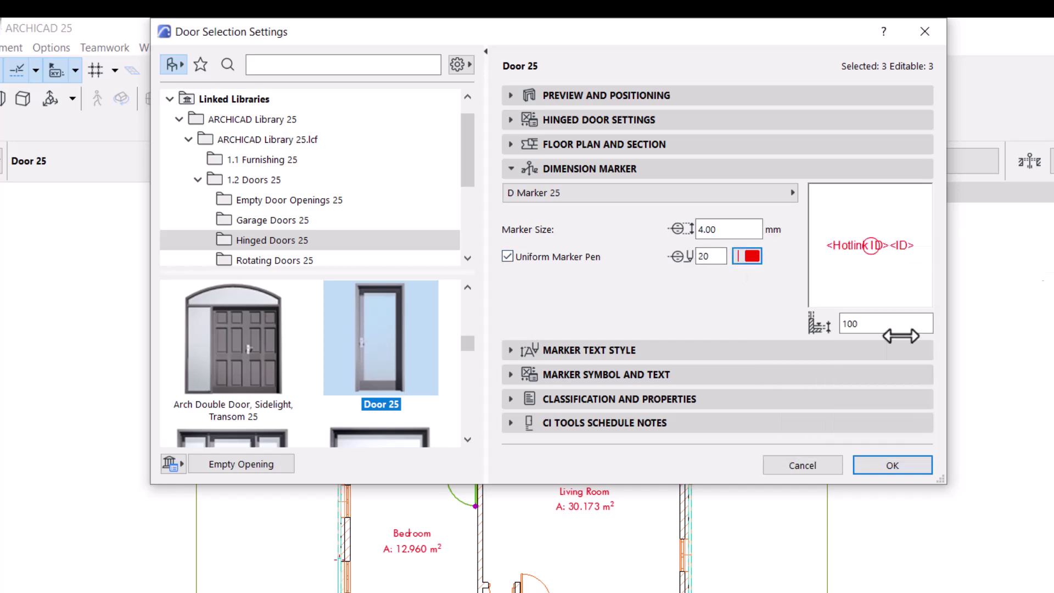
- Set the D2 marker text height to 1.5 mm, apply the settings and deselect the doors
click(616, 350)
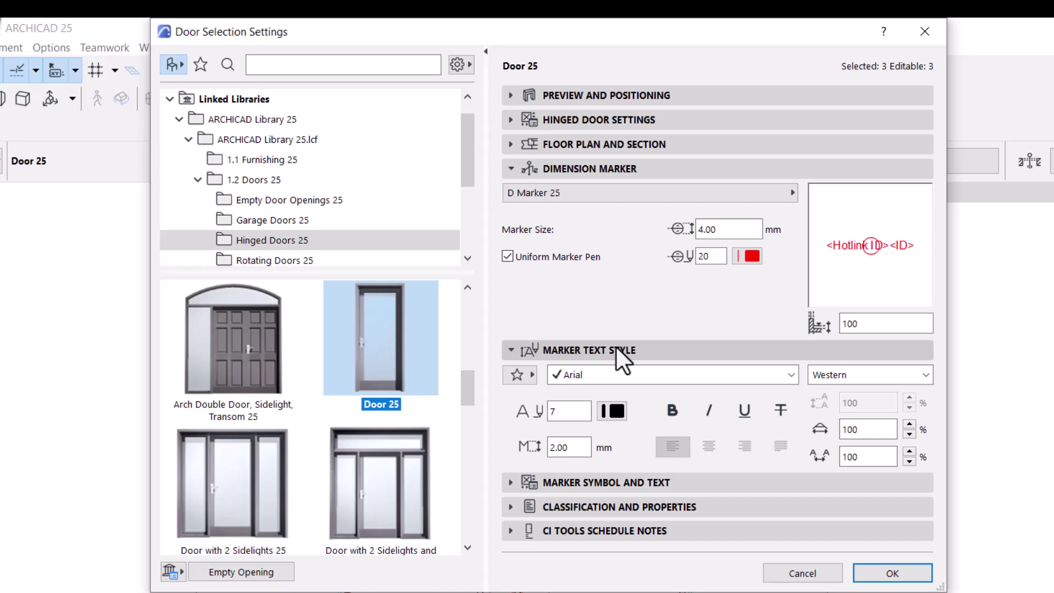
double_click(573, 447)
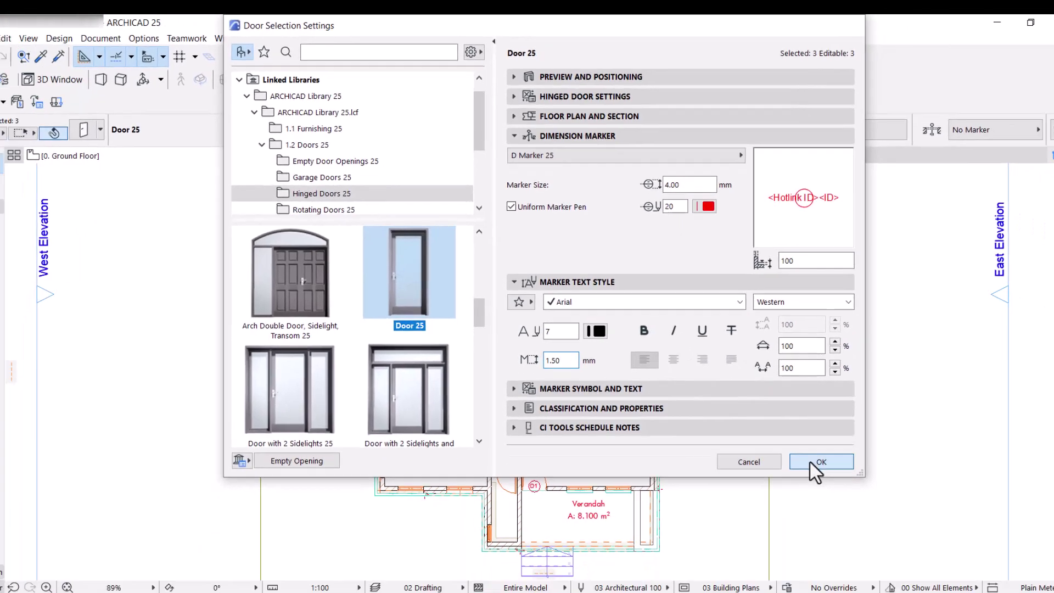
click(818, 462)
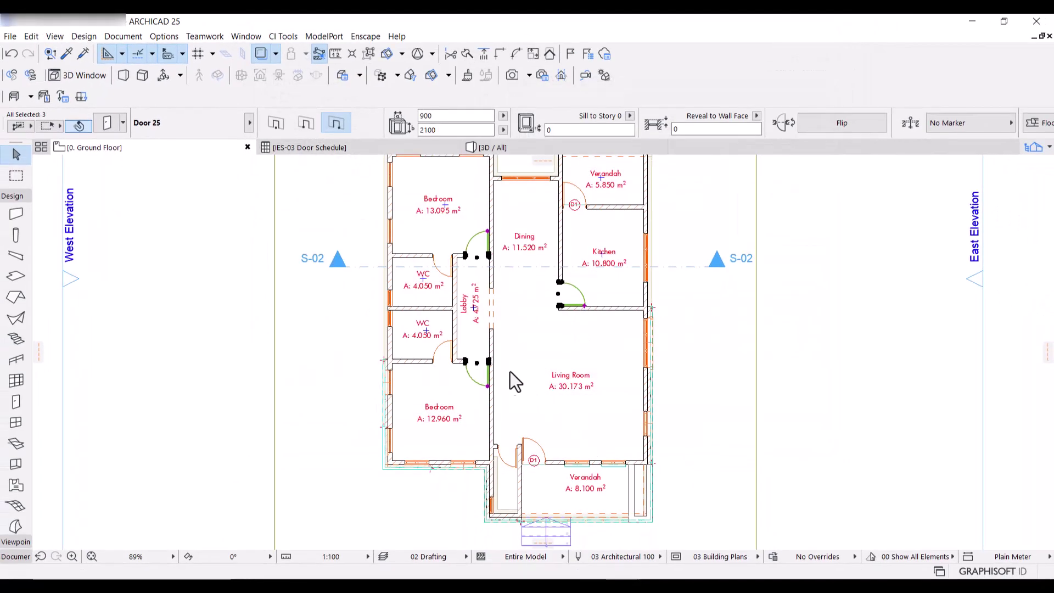
scroll(489, 384, up, 2)
key(Escape)
- Set the ID of the two WC doors and the 750 mm door beside the front entrance to D3
scroll(456, 406, up, 2)
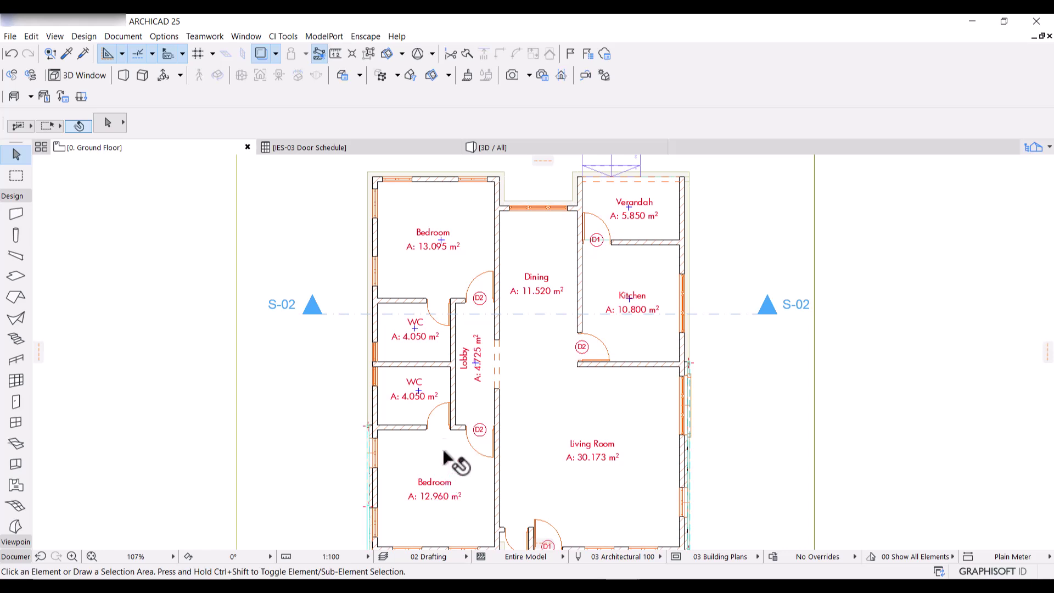
click(447, 392)
shift+click(447, 328)
scroll(471, 307, down, 2)
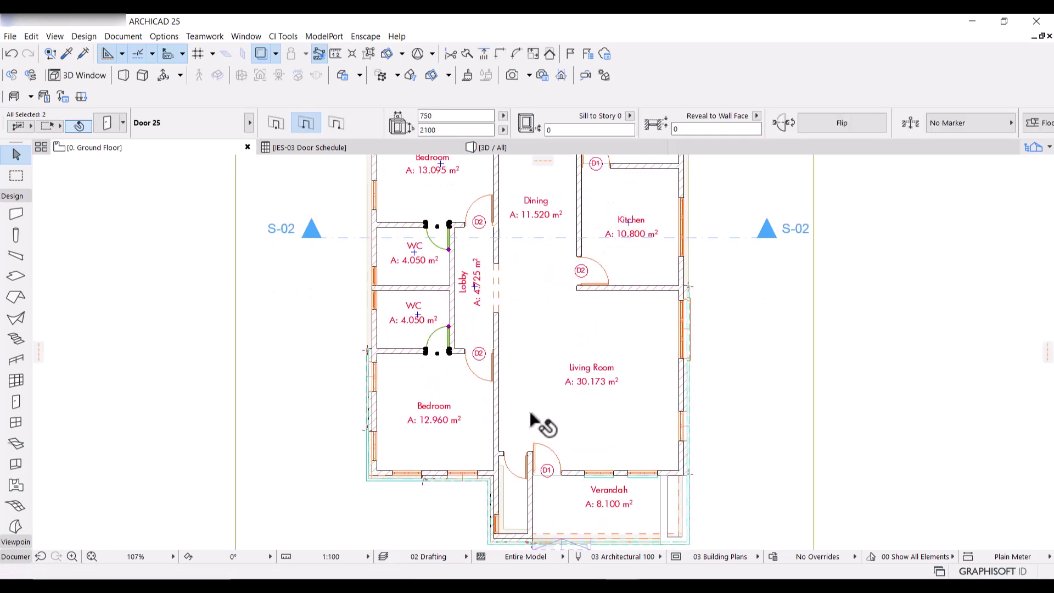
shift+click(527, 478)
key(ctrl+t)
click(696, 377)
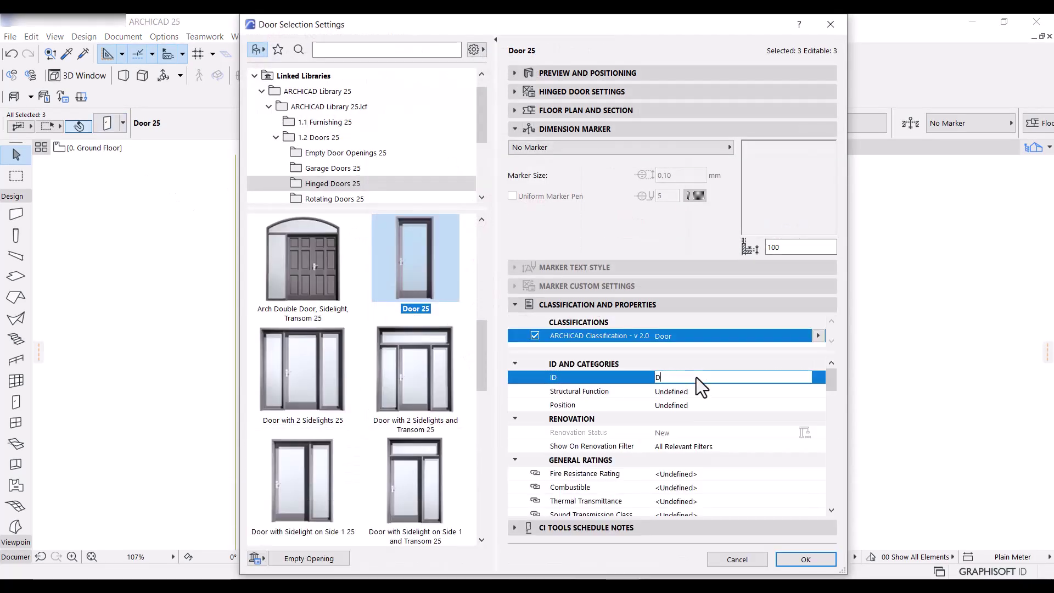
text(D3)
- Assign the D Marker 25 dimension marker to the D3 doors and turn off its dimension display
click(527, 147)
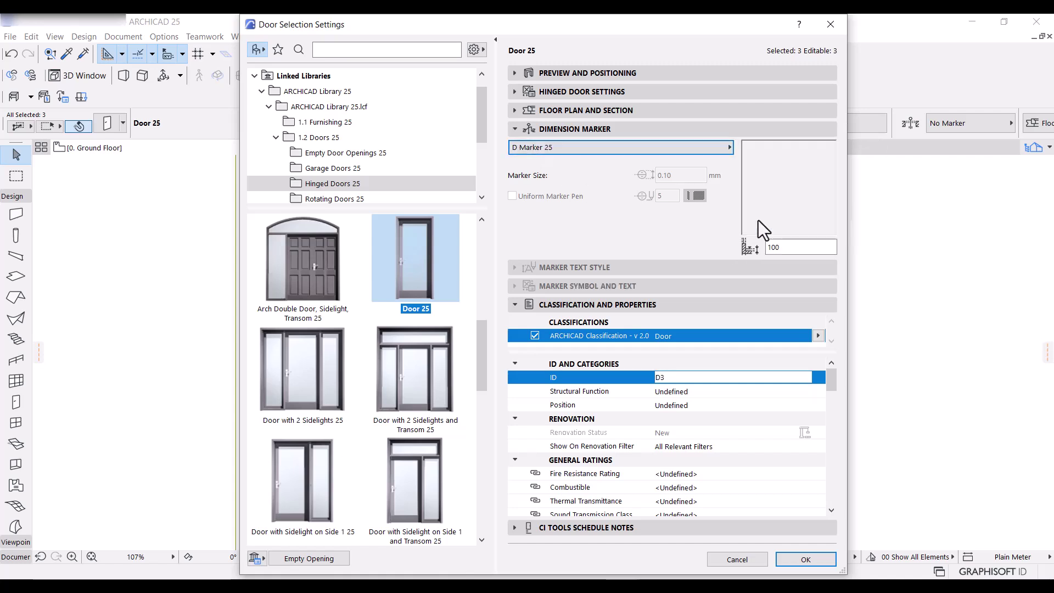
click(828, 216)
click(536, 185)
click(537, 185)
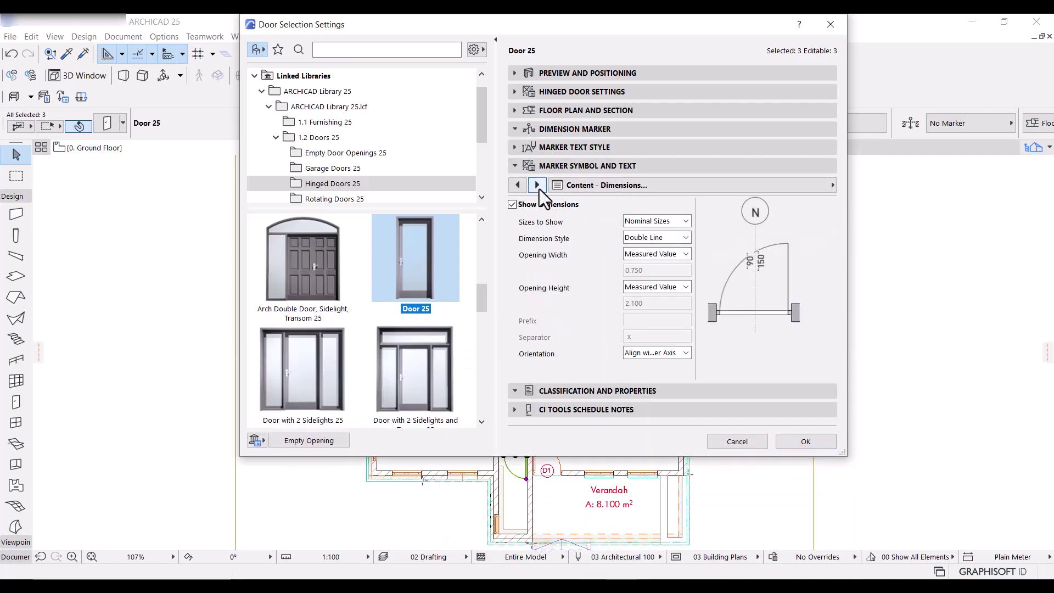
click(513, 205)
- Make the D3 marker's background pen transparent in its 2D representation settings
click(537, 185)
click(536, 185)
click(537, 185)
click(794, 259)
click(796, 431)
- Set the D3 marker size to 4 mm and enable a uniform marker pen in red
click(574, 129)
double_click(680, 174)
text(4)
click(512, 196)
click(695, 195)
click(950, 207)
- Set the D3 marker text height to match the D2 markers and apply the settings to the doors
click(573, 267)
double_click(563, 341)
text(1)
key(Return)
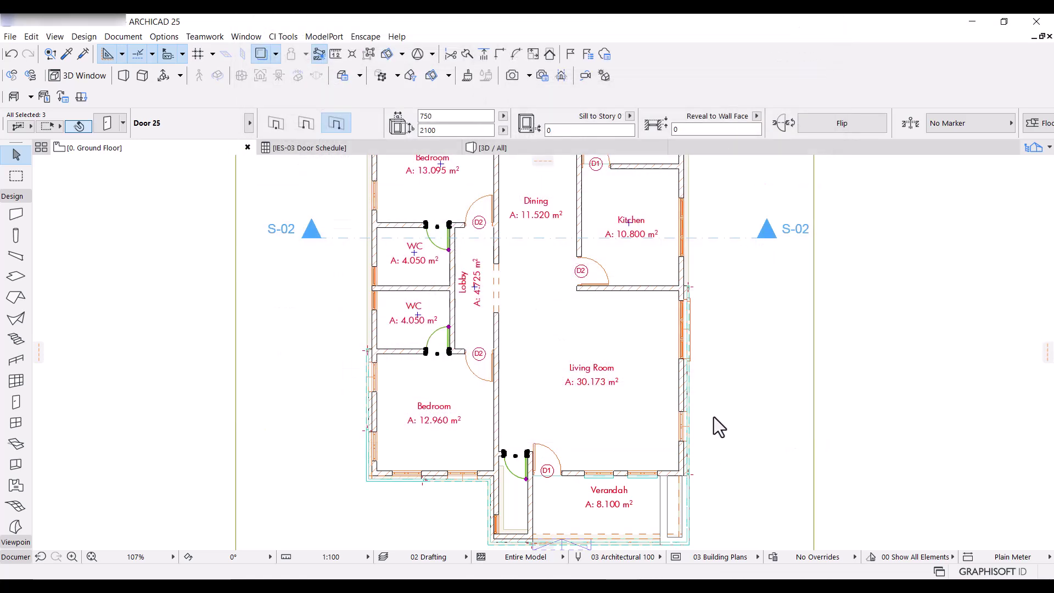
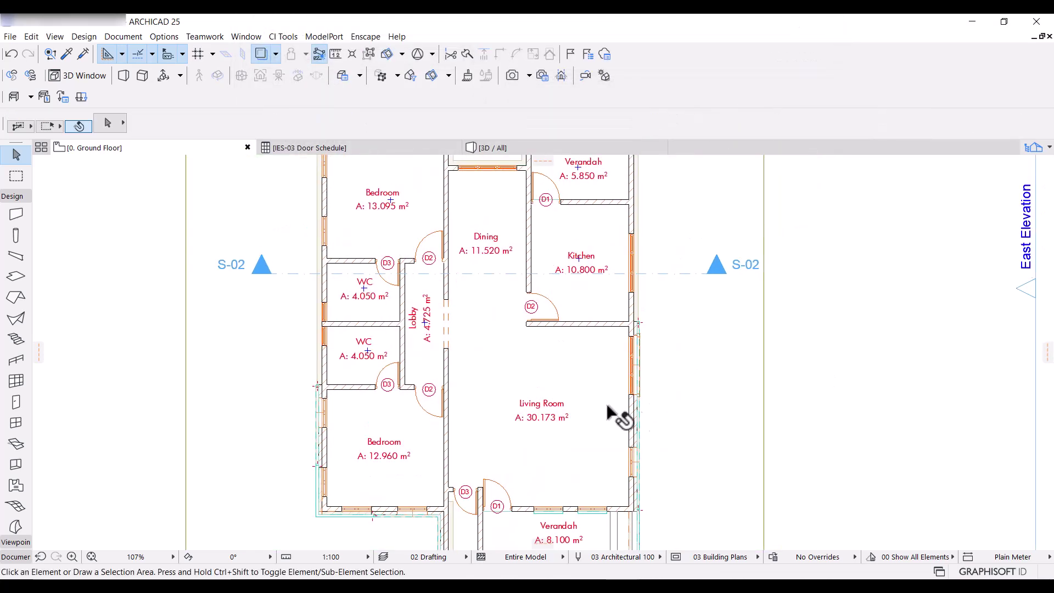
- Remove the Dynamic ID by Classification field from the IES-03 Door Schedule scheme
scroll(550, 426, down, 1)
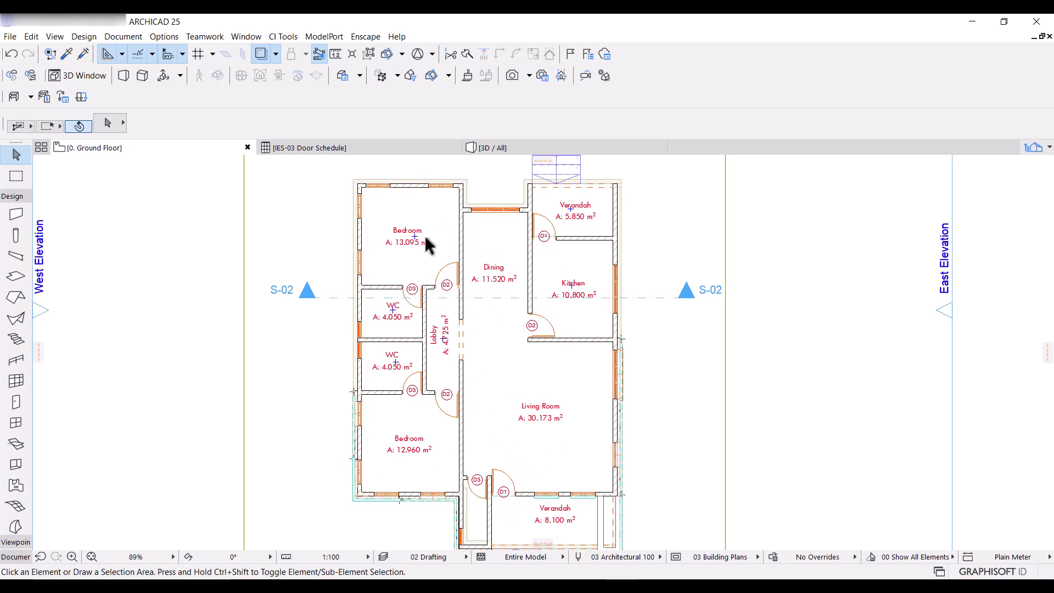
click(312, 149)
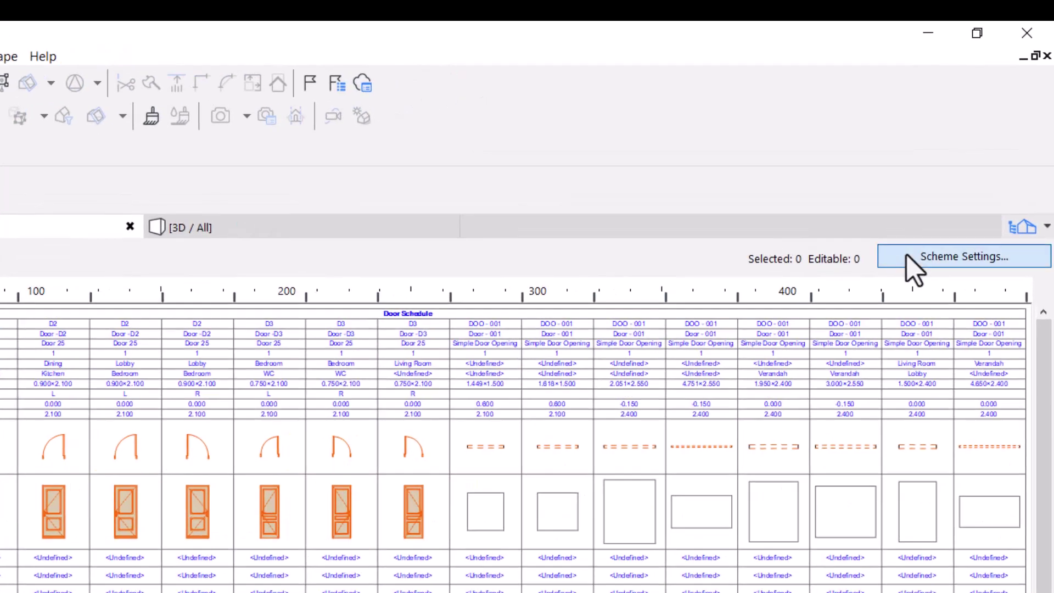
click(964, 171)
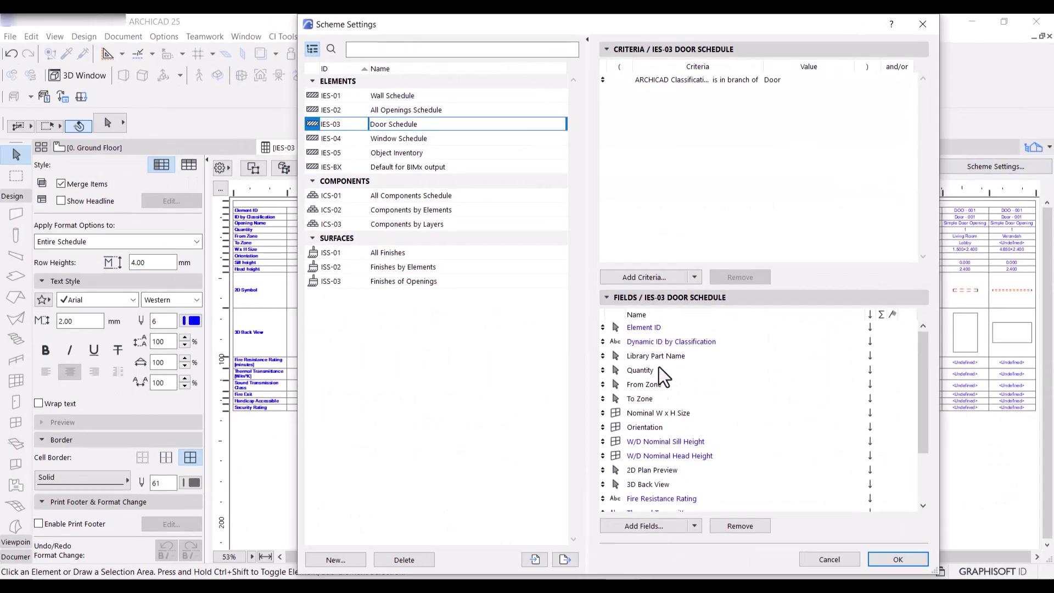
click(629, 341)
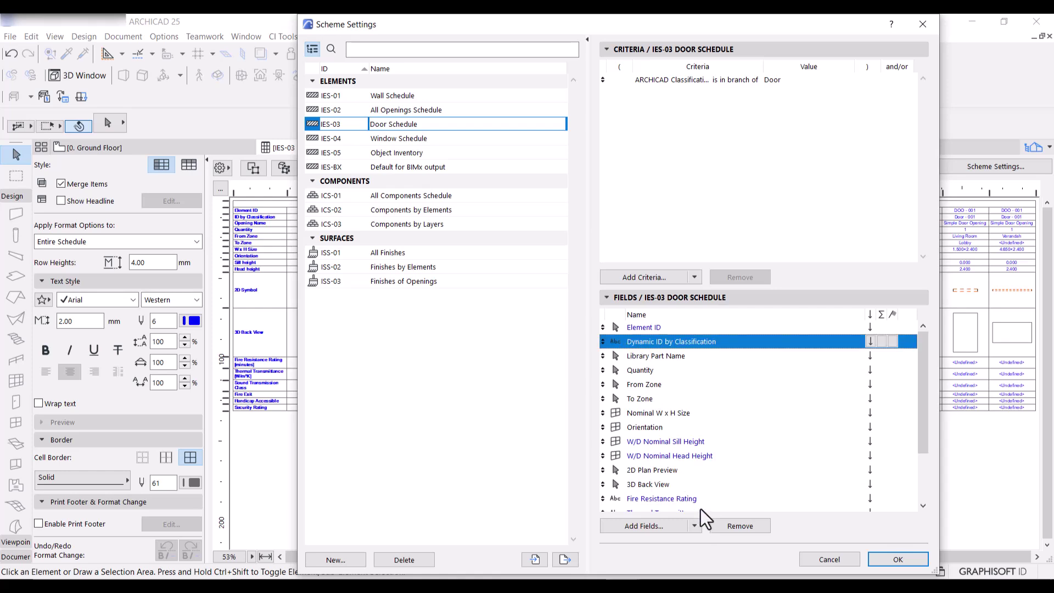
click(742, 526)
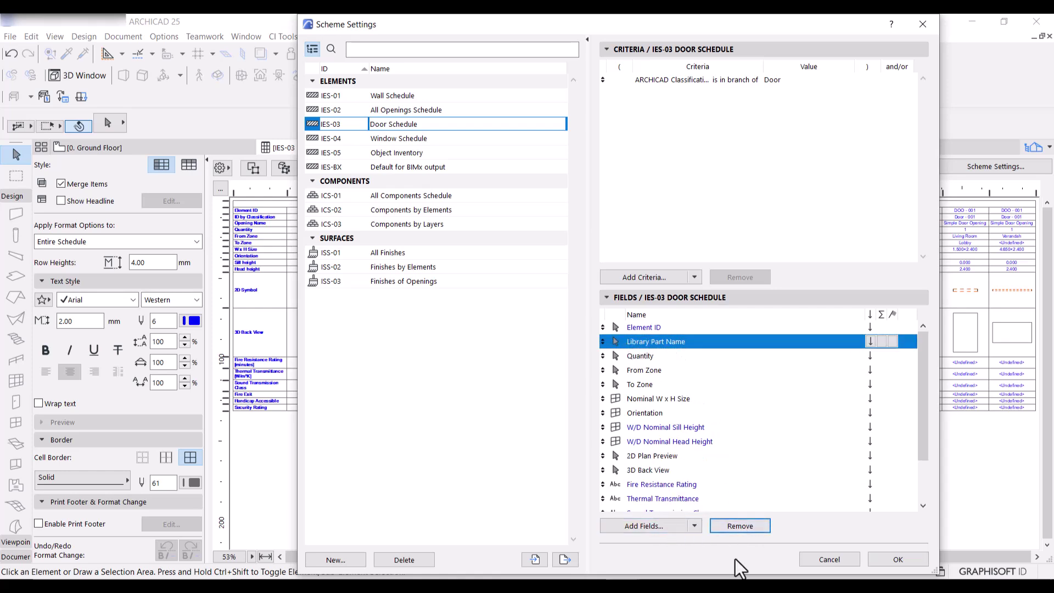
- Remove the Library Part Name, From Zone and To Zone fields from the IES-03 Door Schedule scheme
click(730, 527)
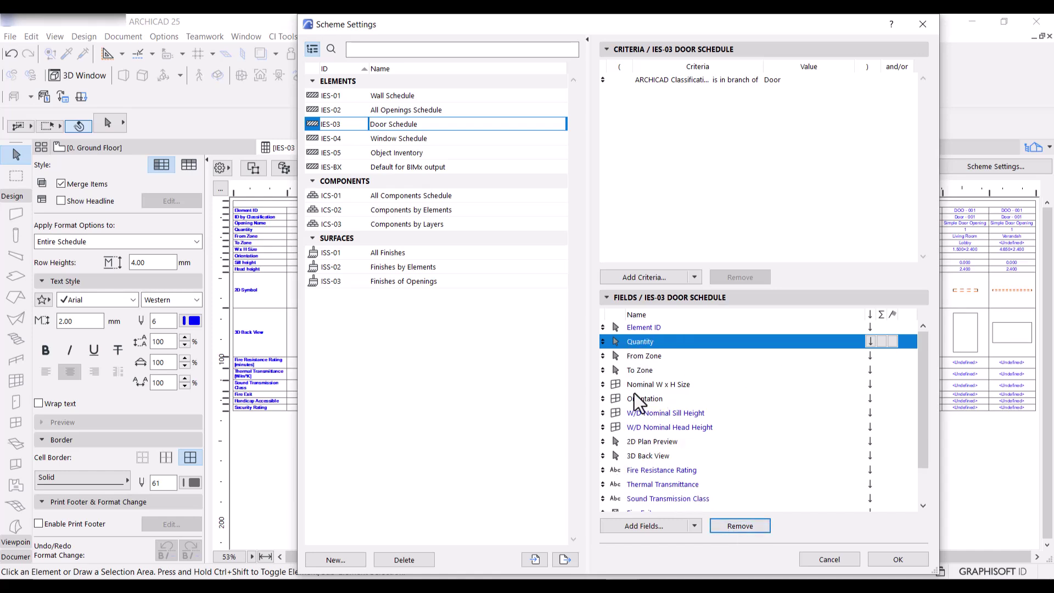
click(646, 357)
click(736, 526)
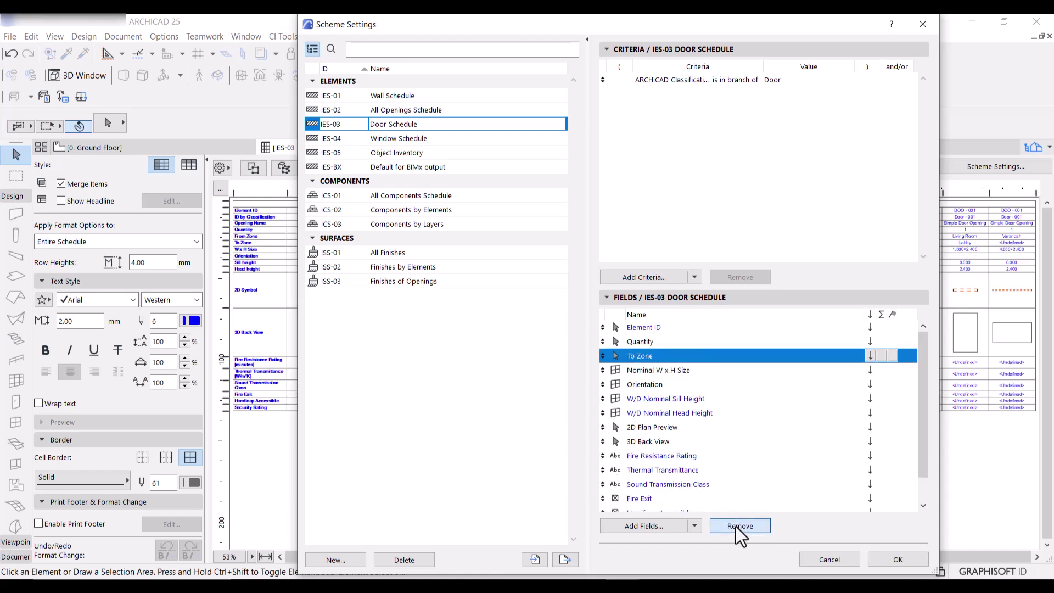
click(735, 526)
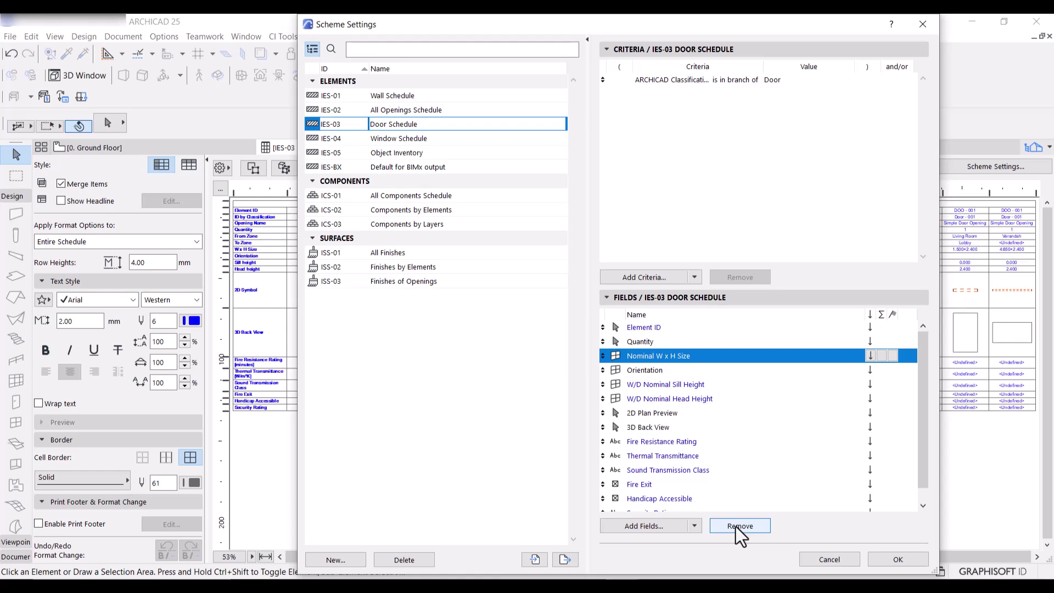
- Remove the Nominal W x H Size, Orientation, nominal sill height, nominal head height and 2D Plan Preview fields from the scheme
click(736, 526)
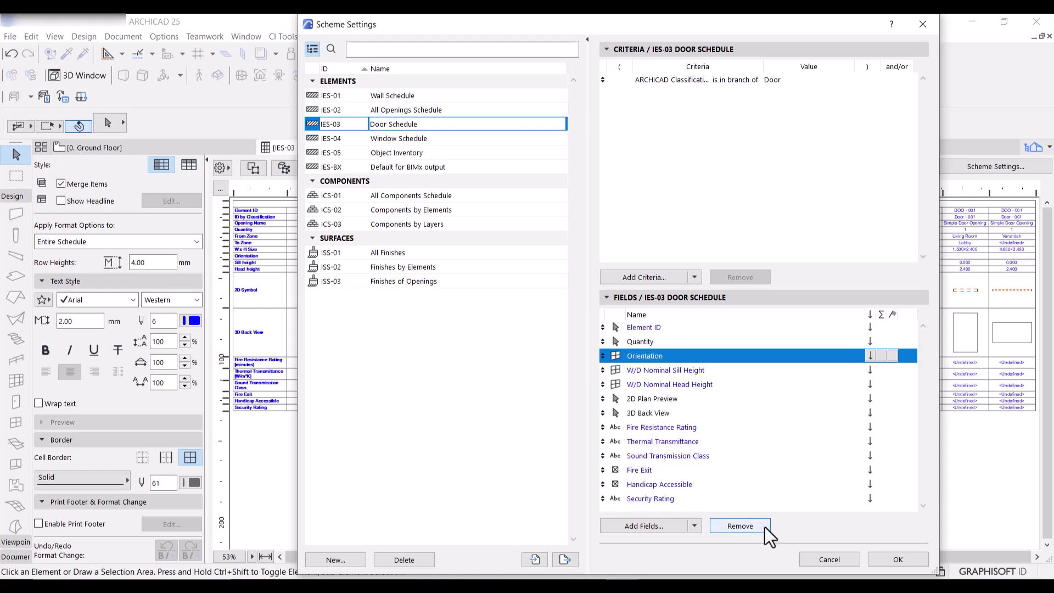
click(762, 526)
click(763, 526)
click(762, 526)
click(762, 526)
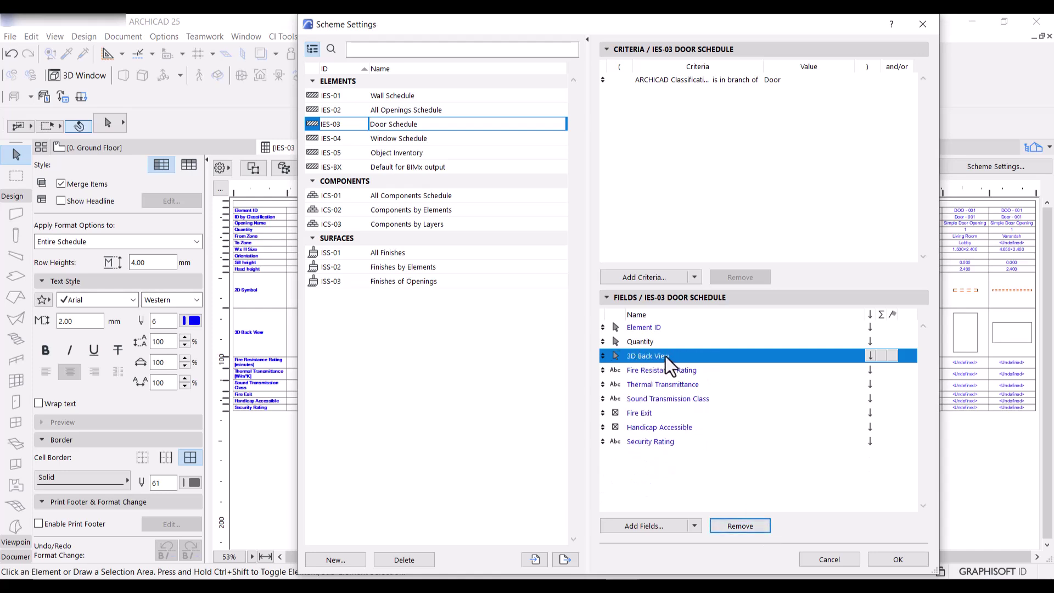
- Remove all fields from Fire Resistance Rating through Security Rating, apply the scheme and fit the schedule to the window width
click(649, 370)
click(737, 526)
click(737, 526)
click(737, 526)
click(736, 526)
click(737, 526)
click(737, 526)
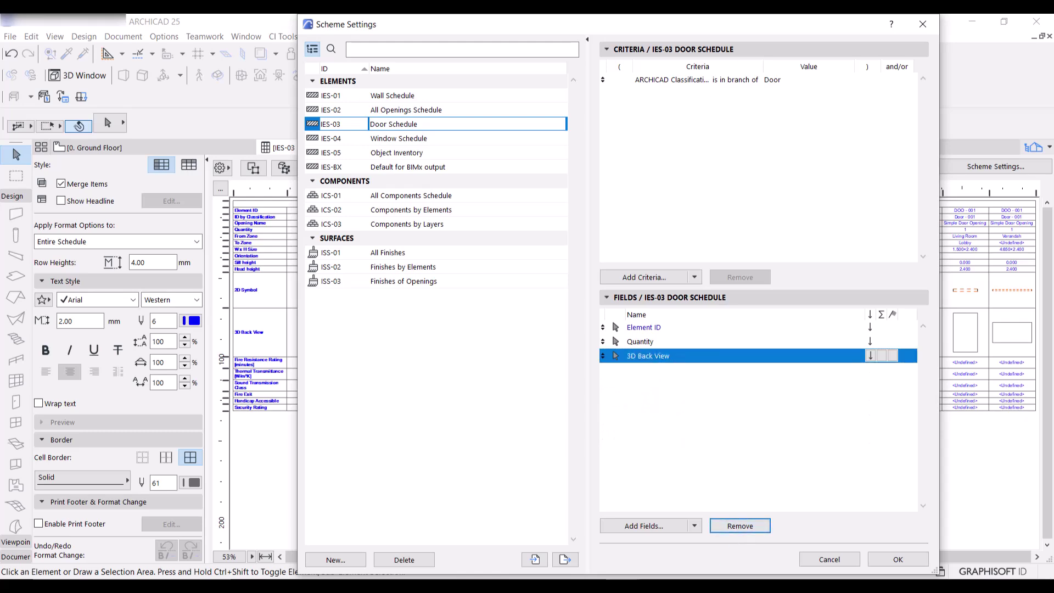
click(887, 561)
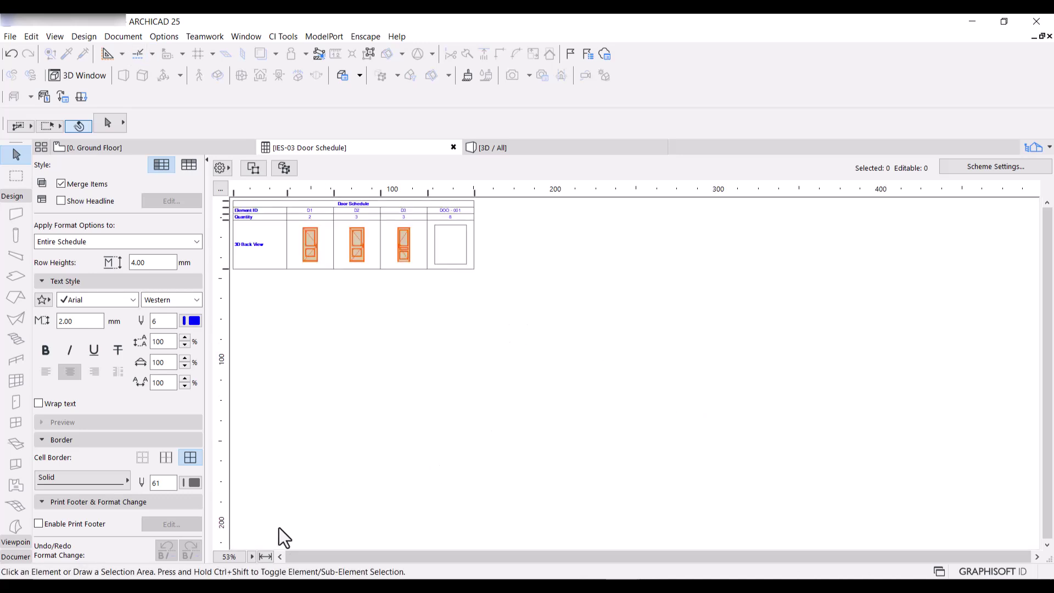
click(263, 558)
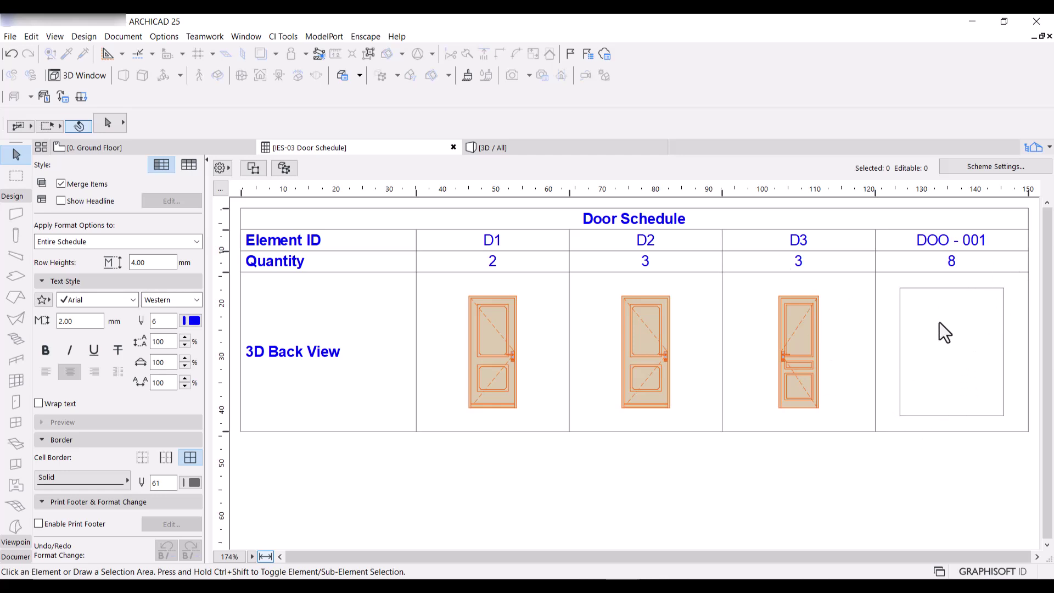
- Select the DOO - 001 door openings from the schedule in 3D and open their selection settings
click(950, 342)
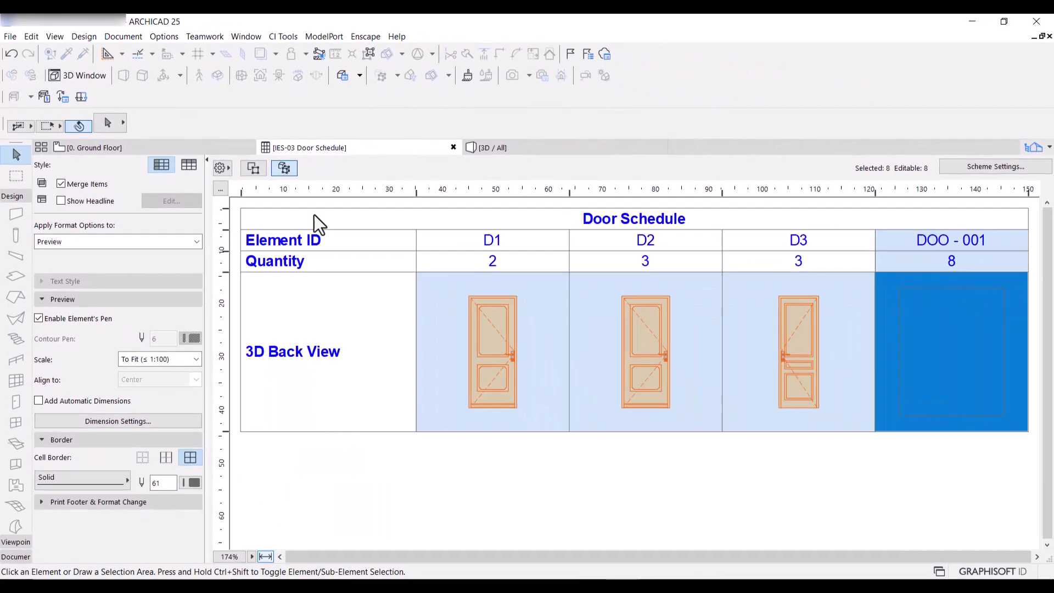
click(474, 280)
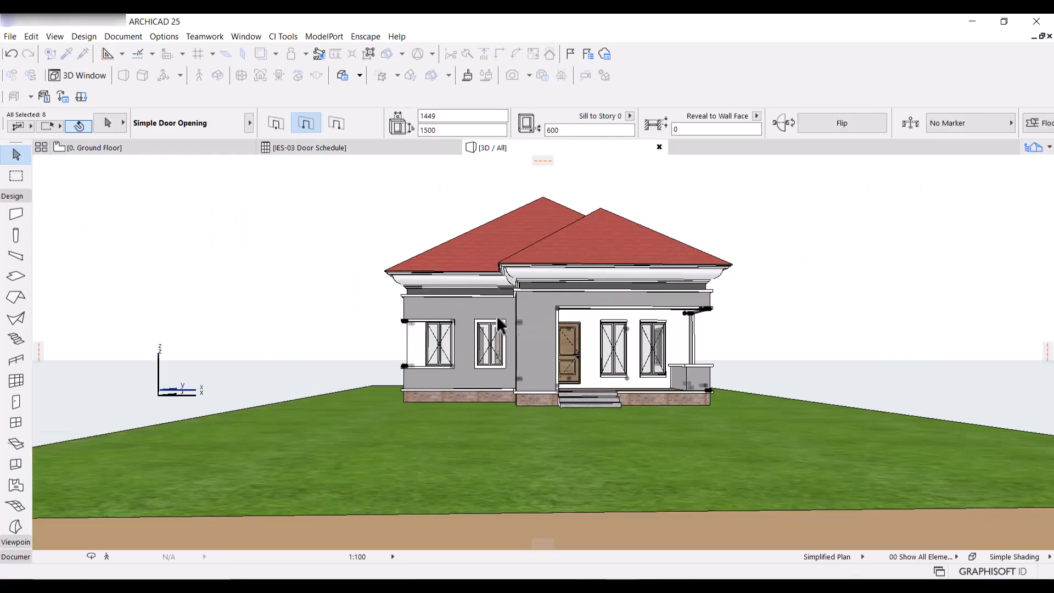
shift+middle_drag(333, 322, 367, 372)
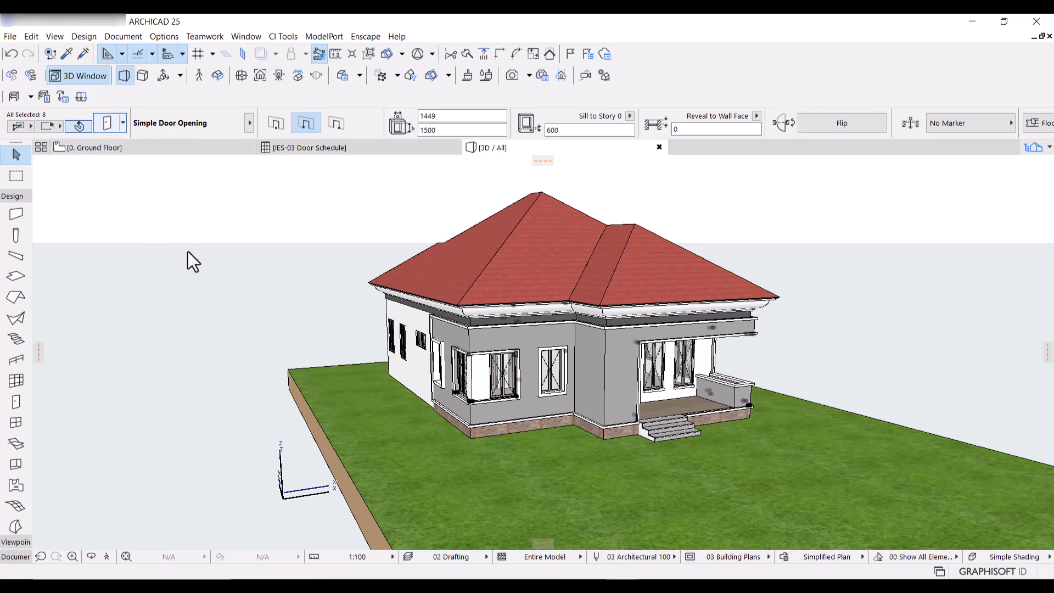
key(ctrl+t)
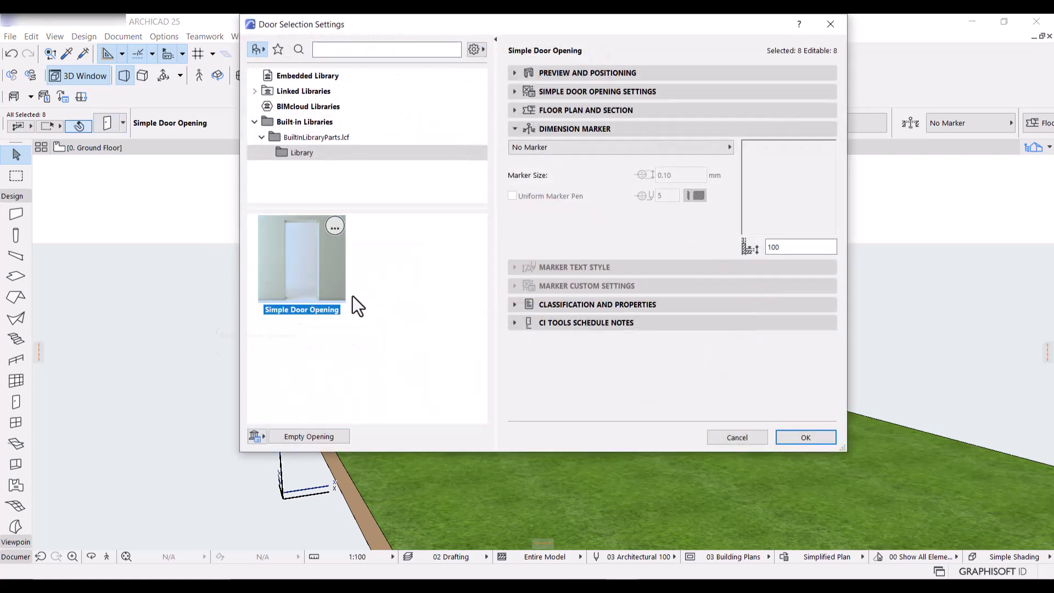
- Clear the ARCHICAD Classification of the selected simple door openings, apply it and return to the door schedule
click(514, 304)
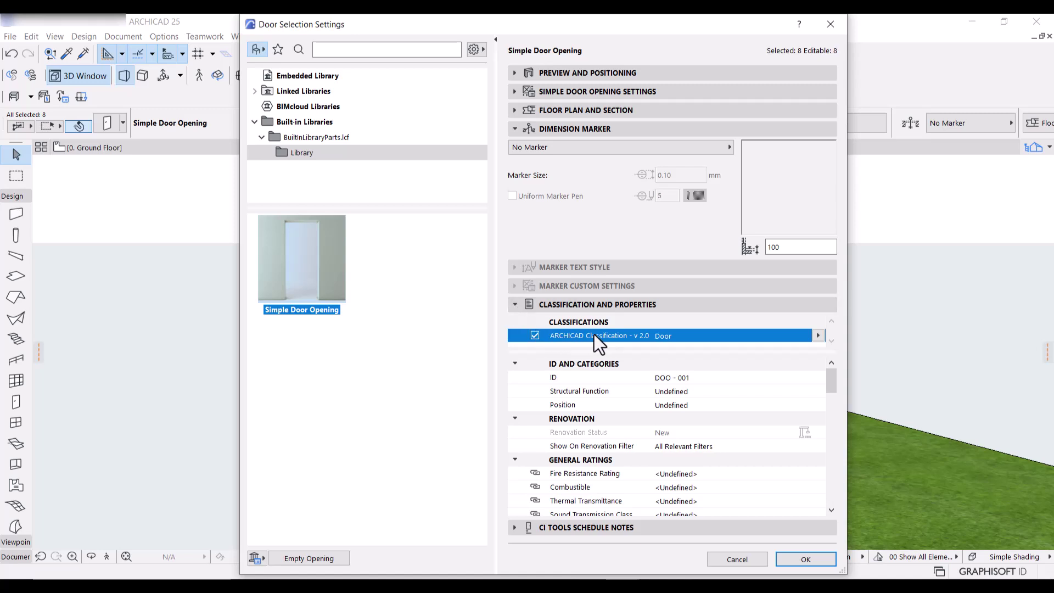
click(818, 336)
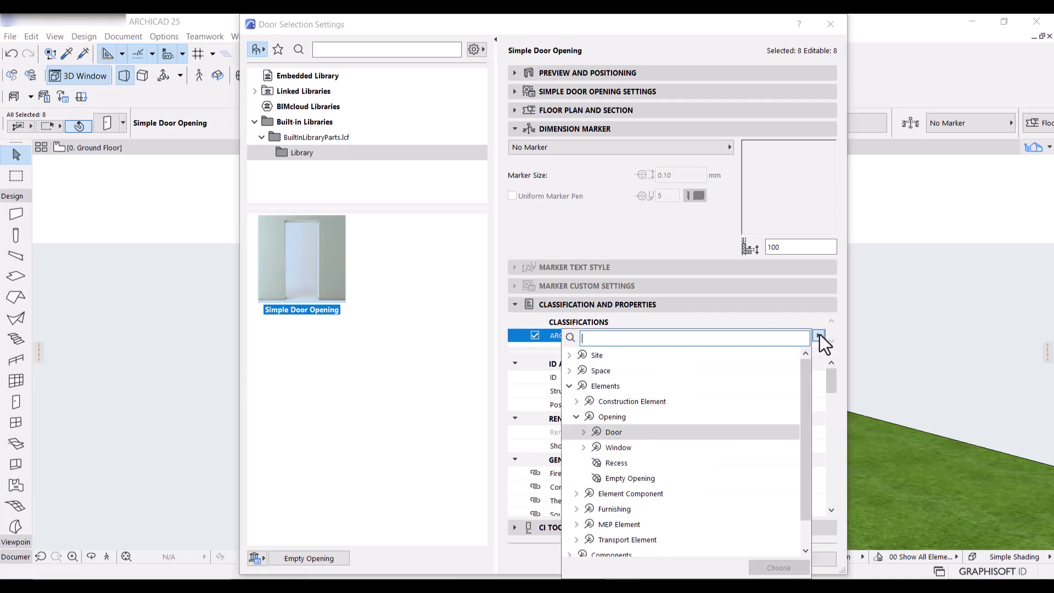
click(613, 433)
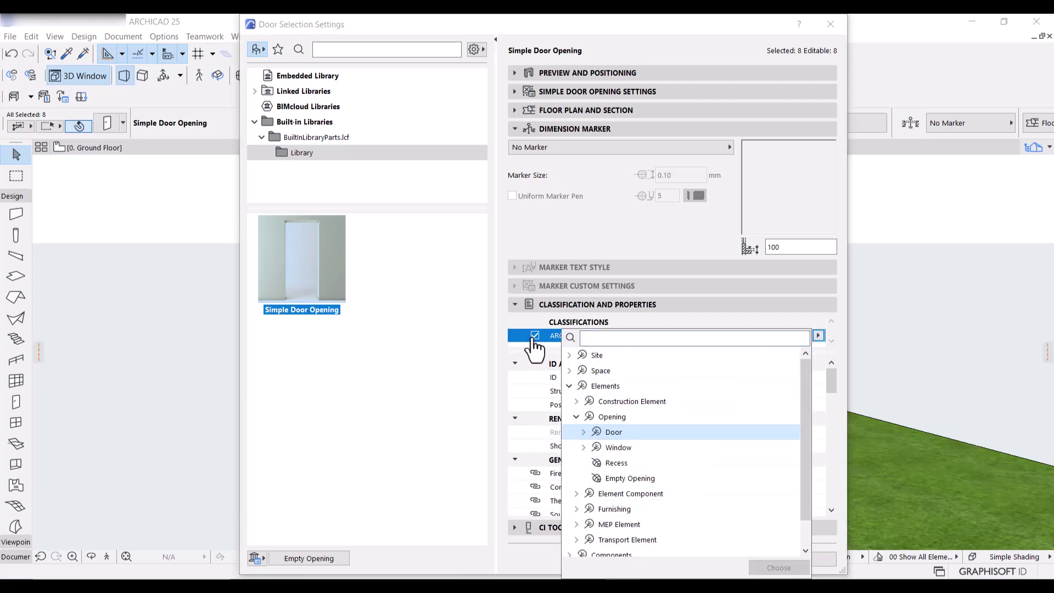
click(538, 347)
click(535, 335)
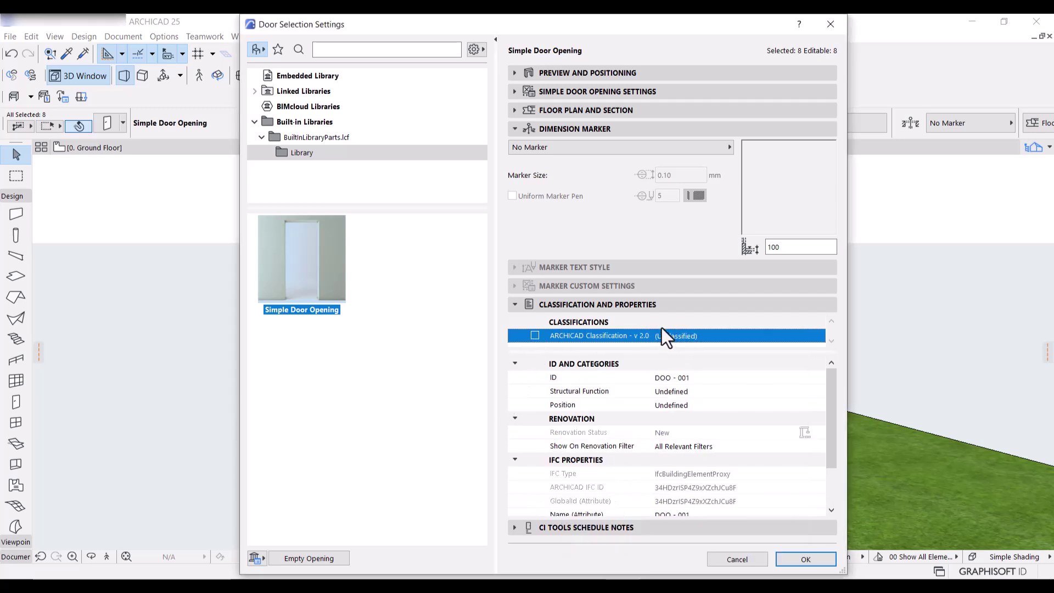
click(804, 558)
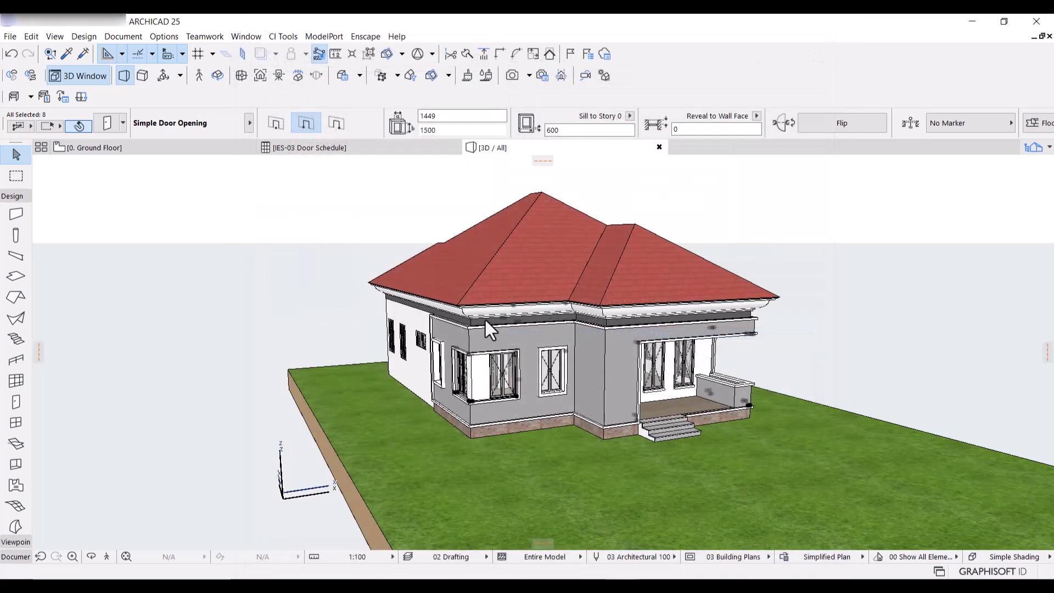
click(302, 146)
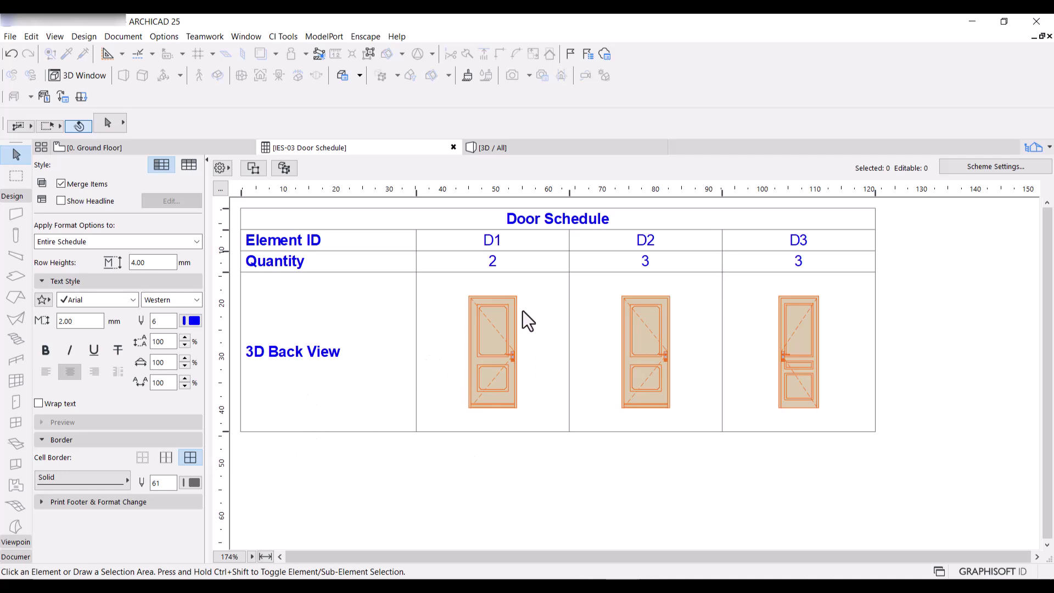
click(494, 367)
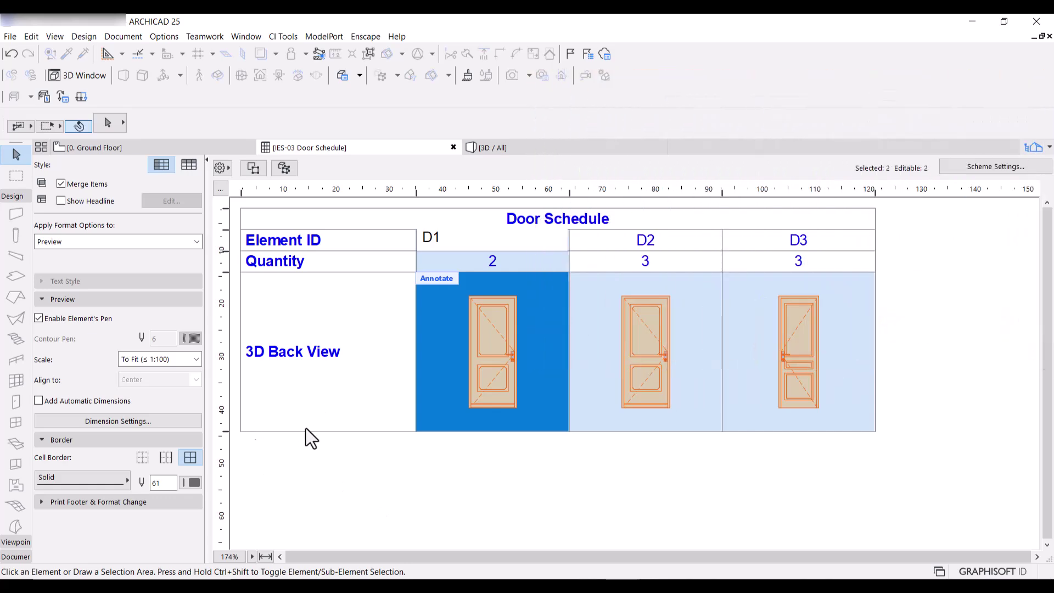
click(298, 489)
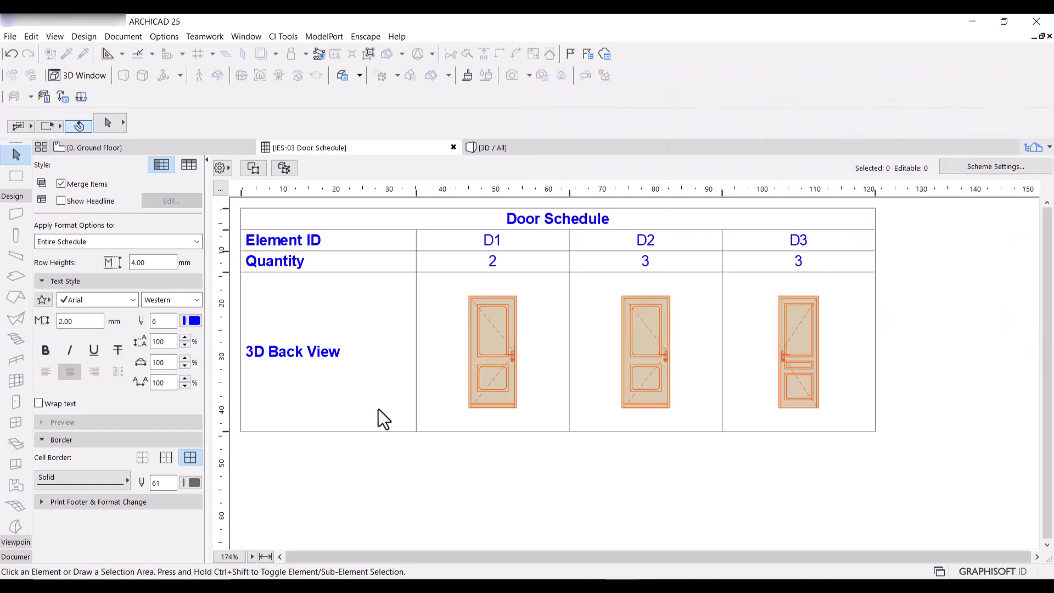
- Add the general field Custom text 1 to the IES-03 Door Schedule scheme and apply it
click(967, 166)
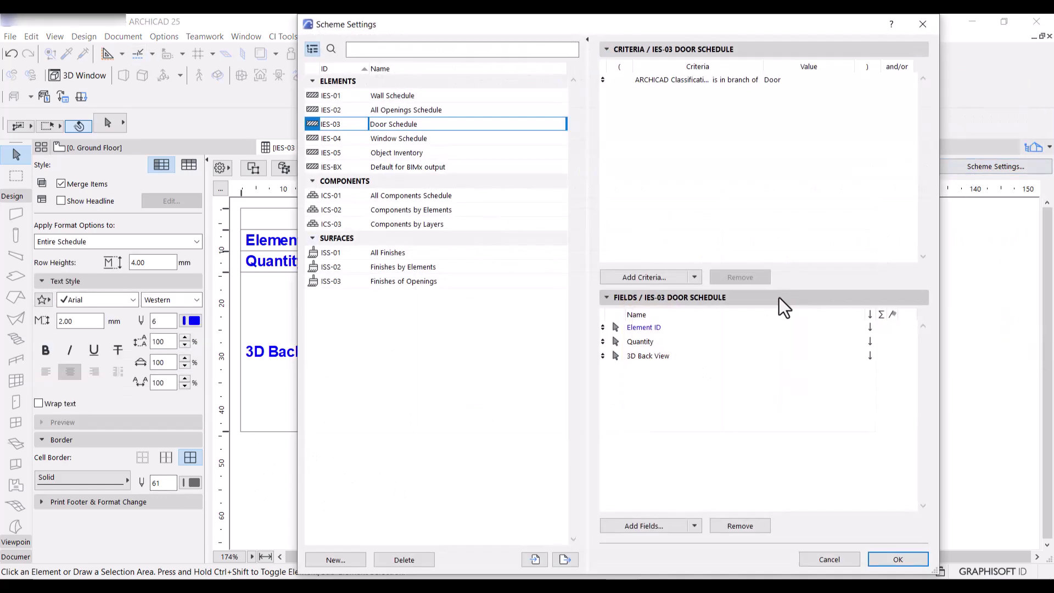
click(664, 527)
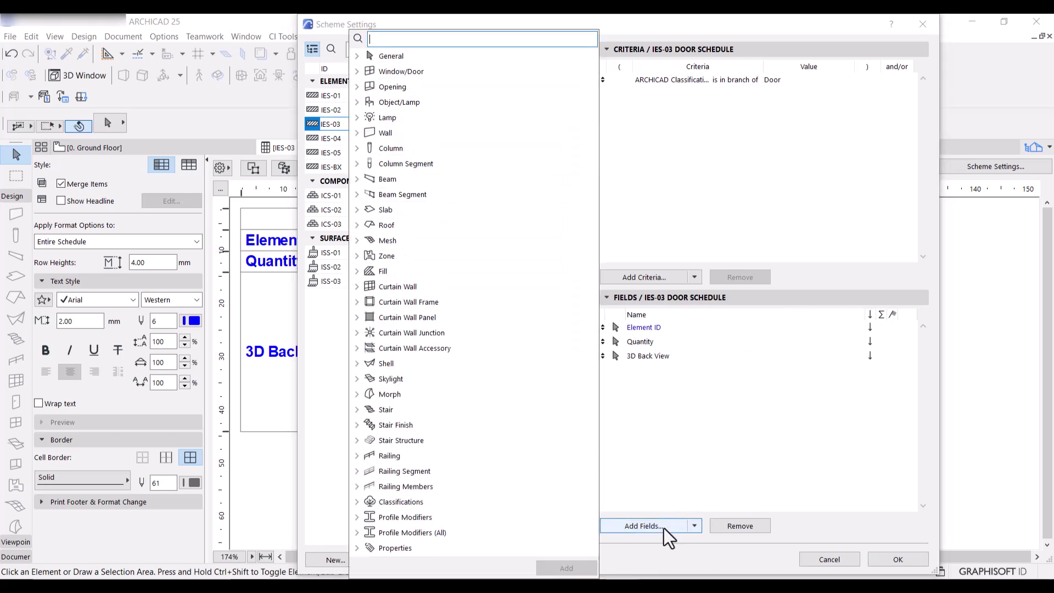
click(358, 56)
drag(593, 110, 588, 188)
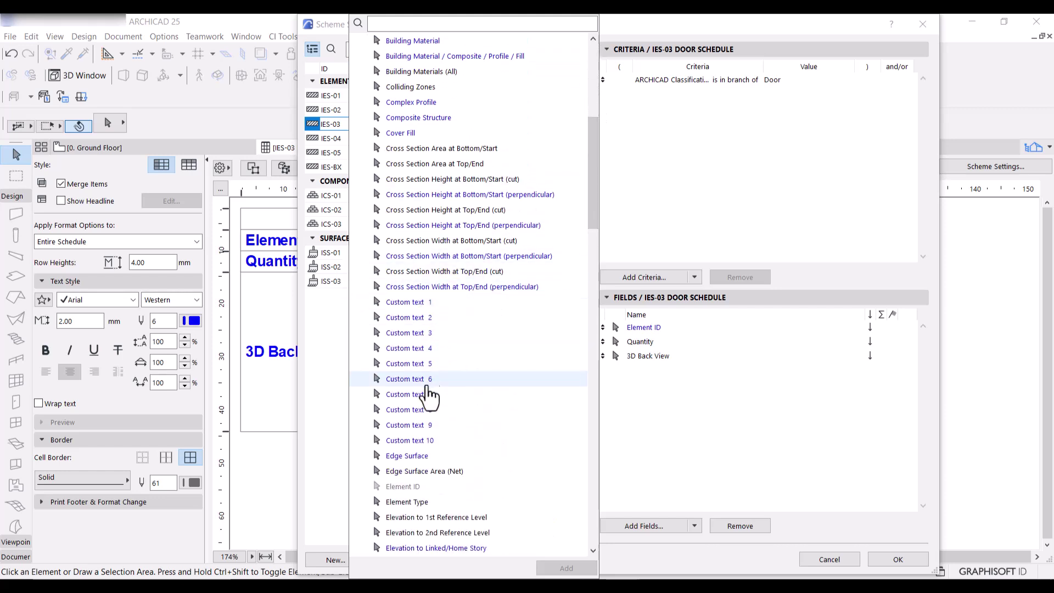
double_click(405, 304)
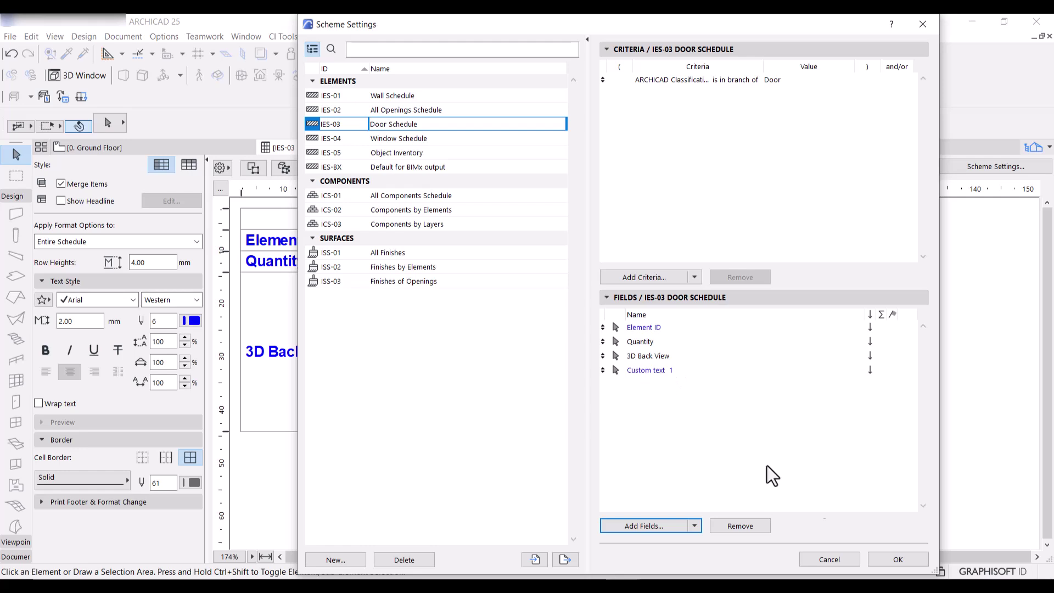
click(886, 564)
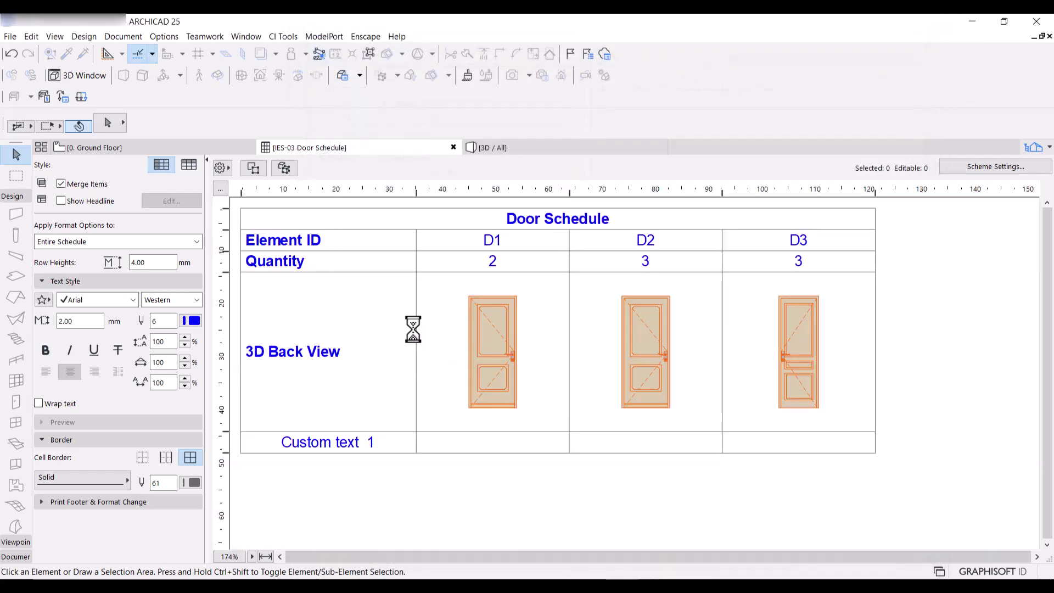
- Rename the Custom text 1 row header in the schedule as Description
click(359, 441)
drag(357, 440, 252, 430)
key(BackSpace)
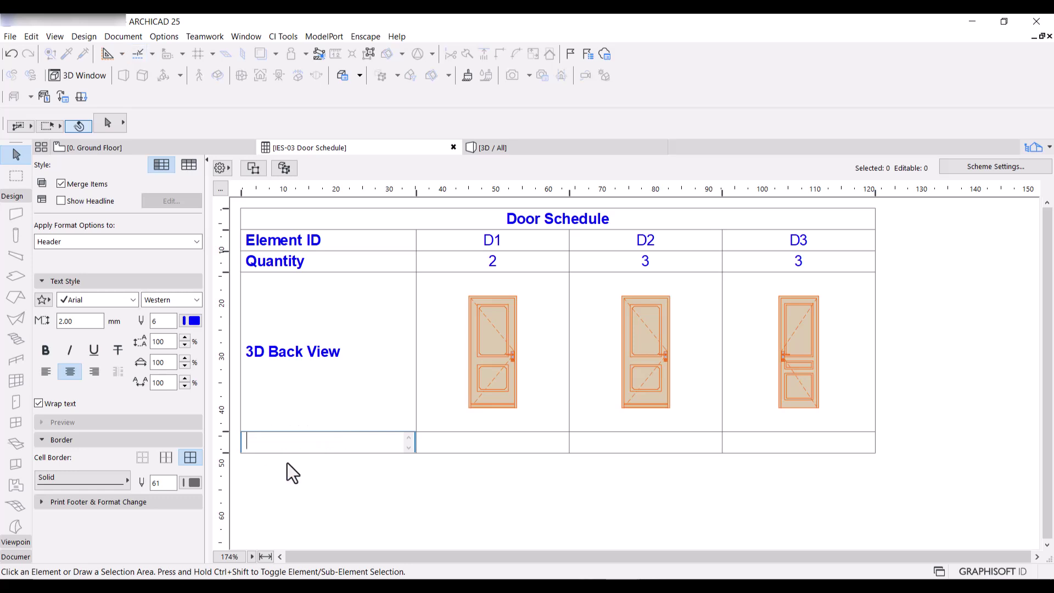
text(Description)
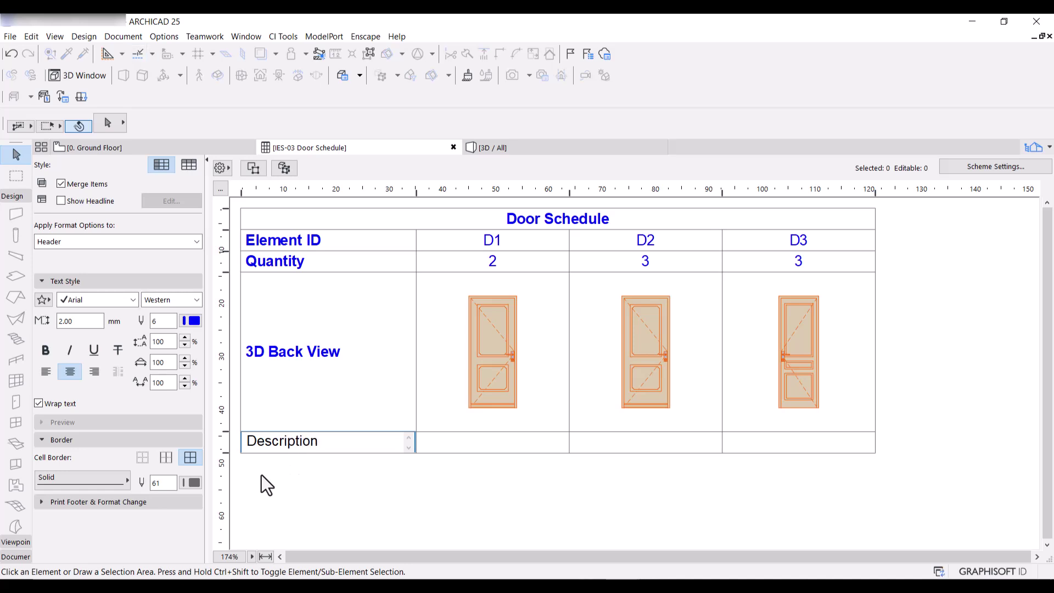
click(354, 483)
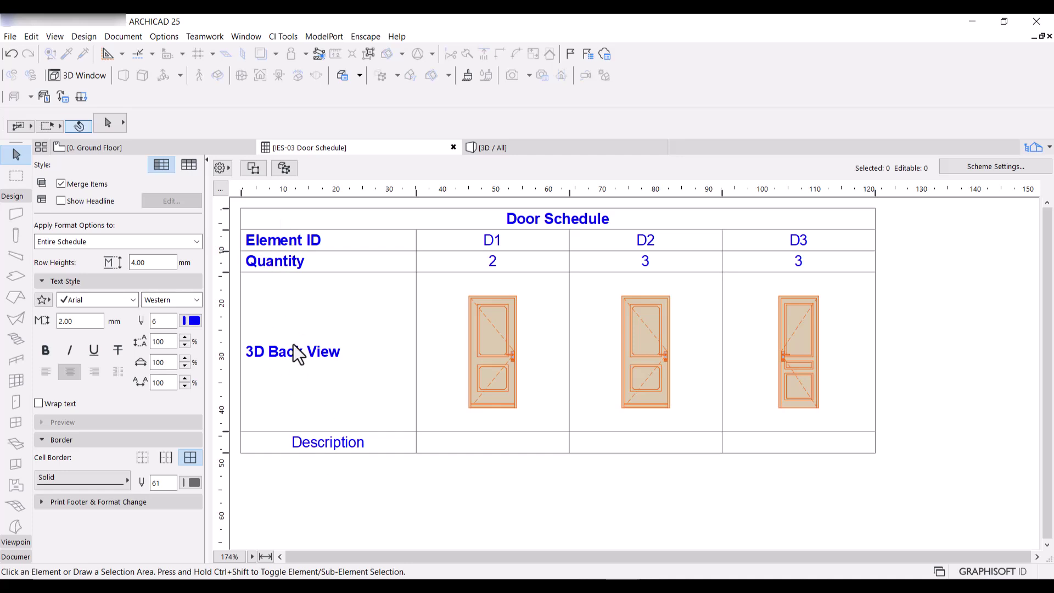
- Make the Description header bold and left-aligned to match the 3D Back View header
double_click(284, 362)
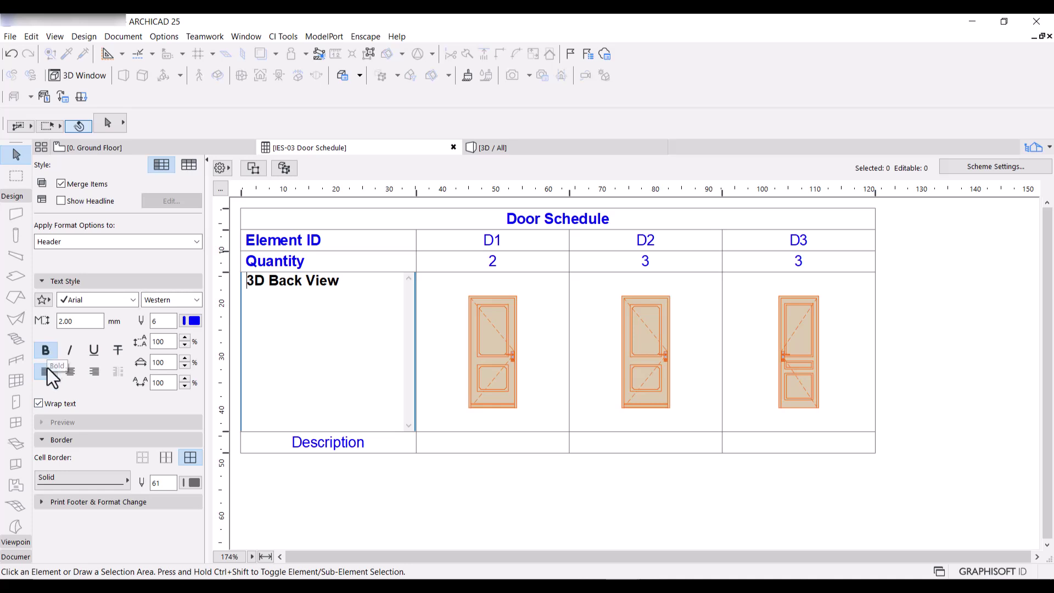
double_click(308, 442)
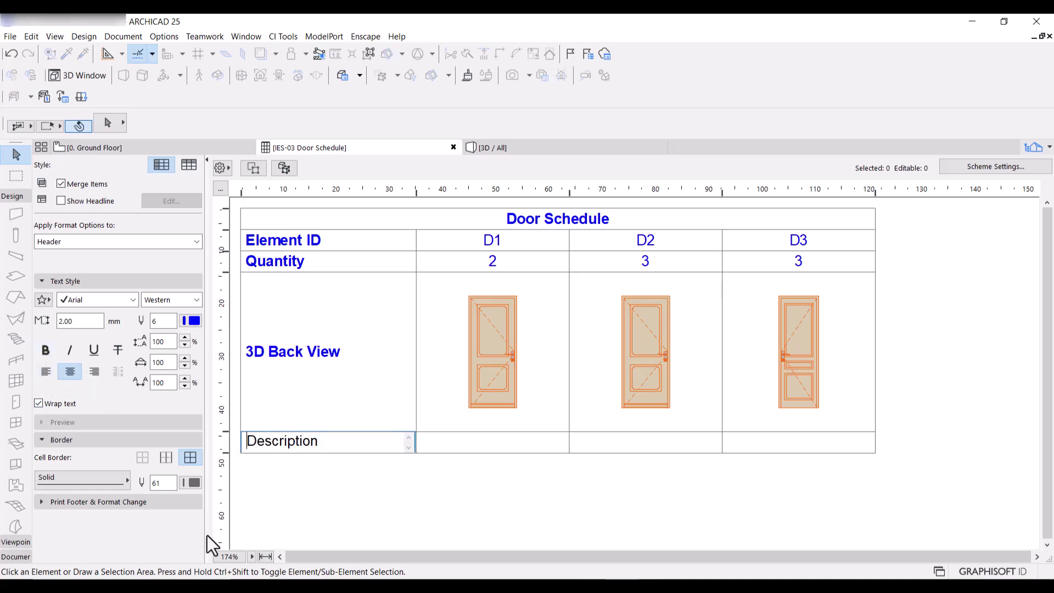
click(46, 352)
click(294, 507)
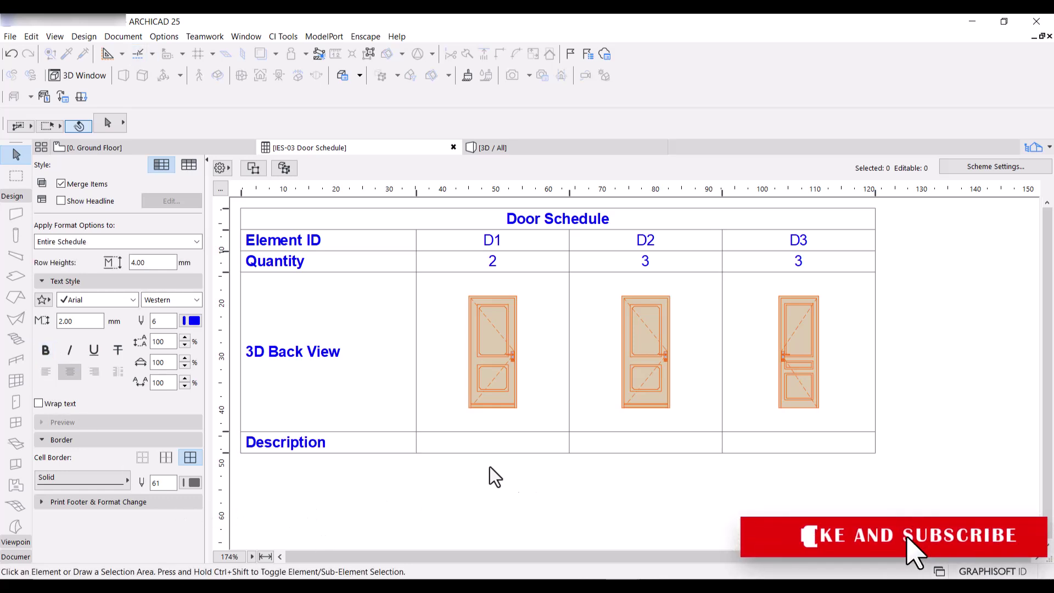
click(506, 442)
text(xfgjdukj)
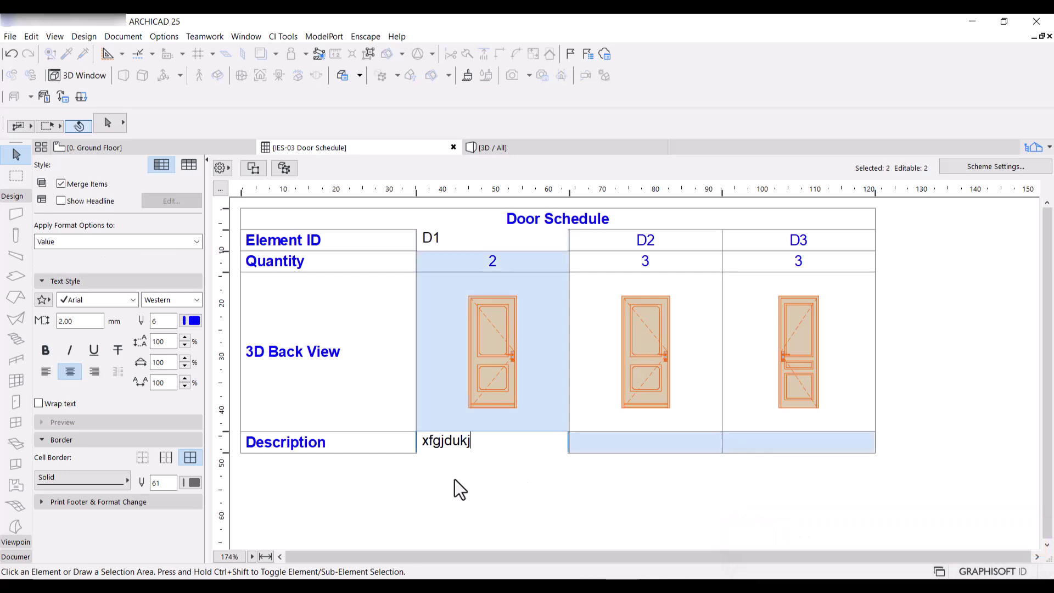
click(321, 496)
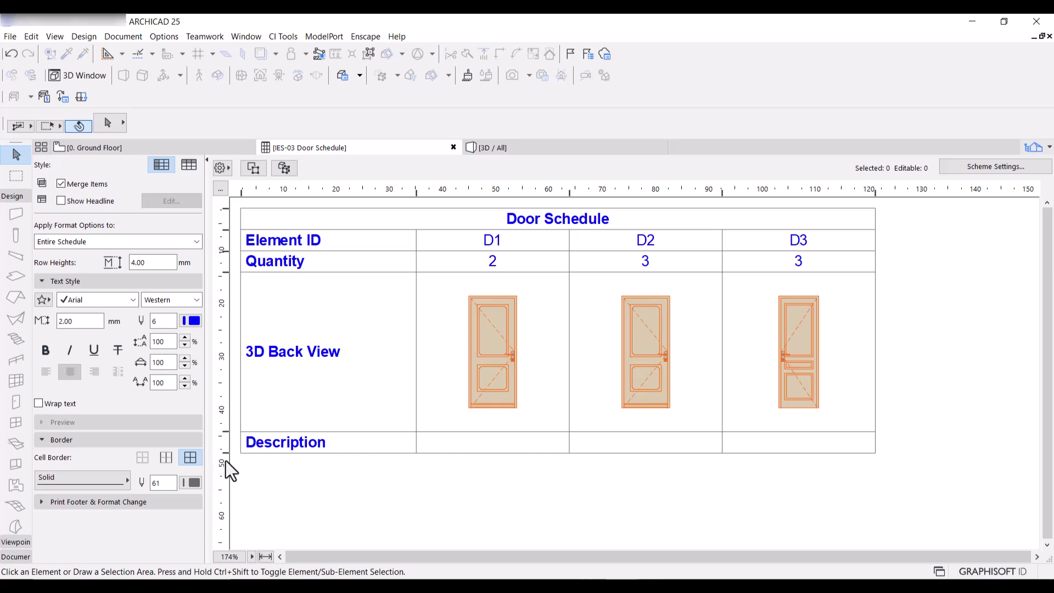
- Increase the Description row height to about 10 mm and narrow the header column to about 25 mm
drag(226, 453, 227, 487)
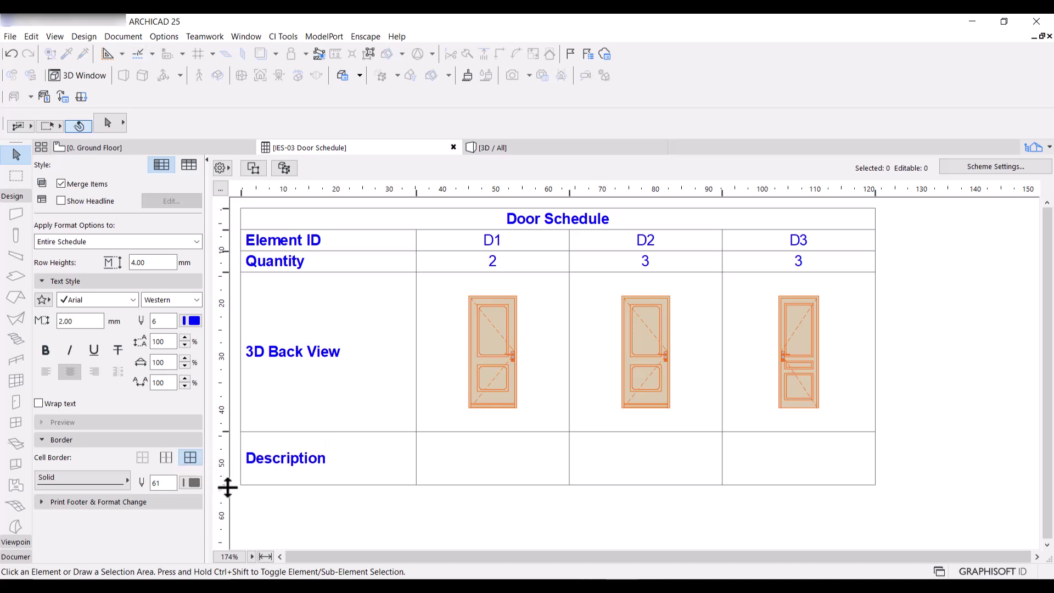
drag(413, 192, 371, 191)
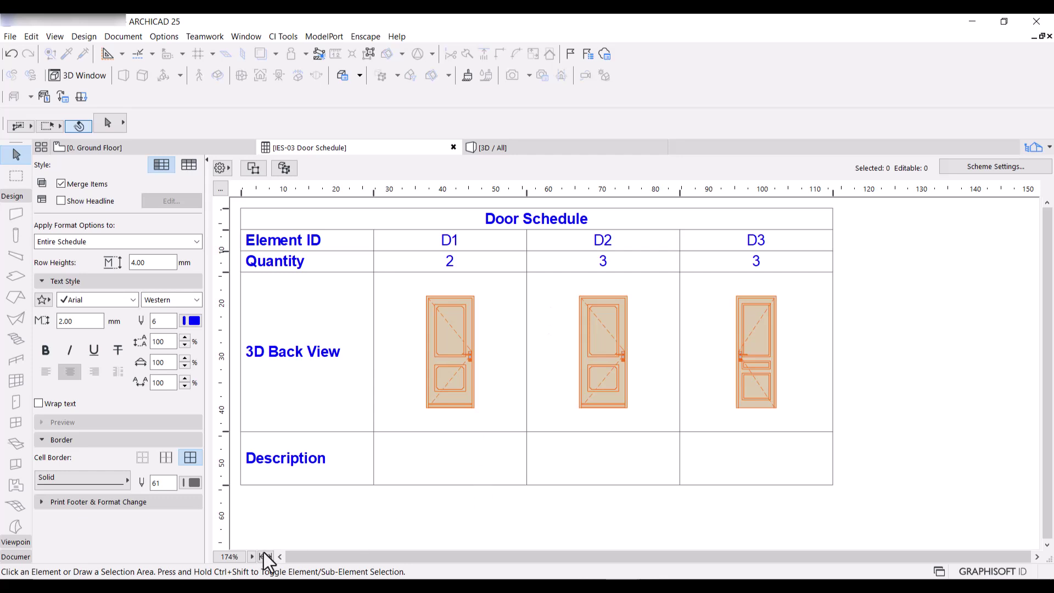
- Rename the 3D Back View row header in the door schedule as Type
click(265, 555)
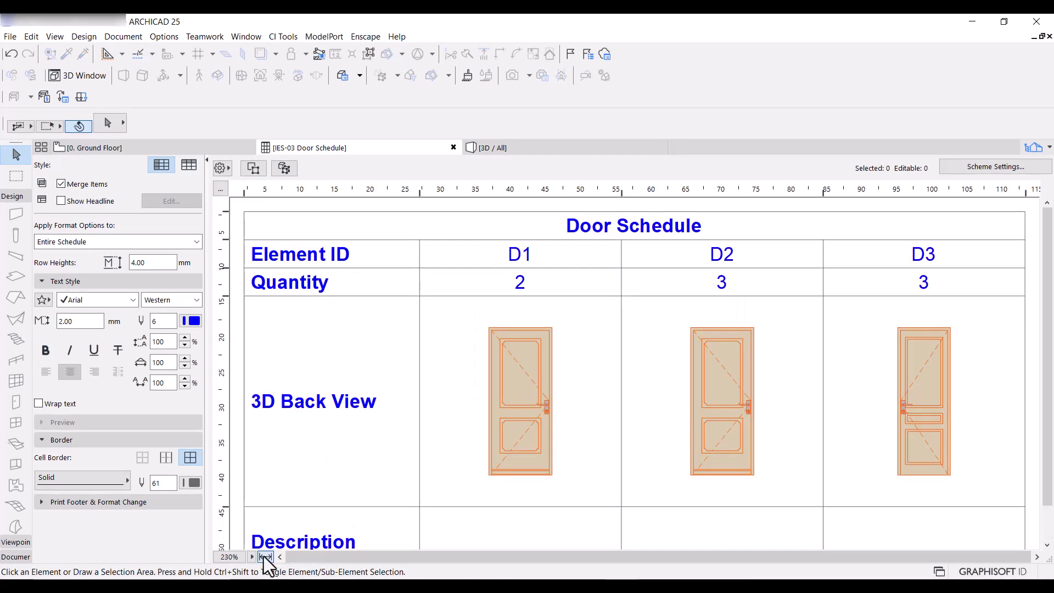
scroll(518, 395, down, 1)
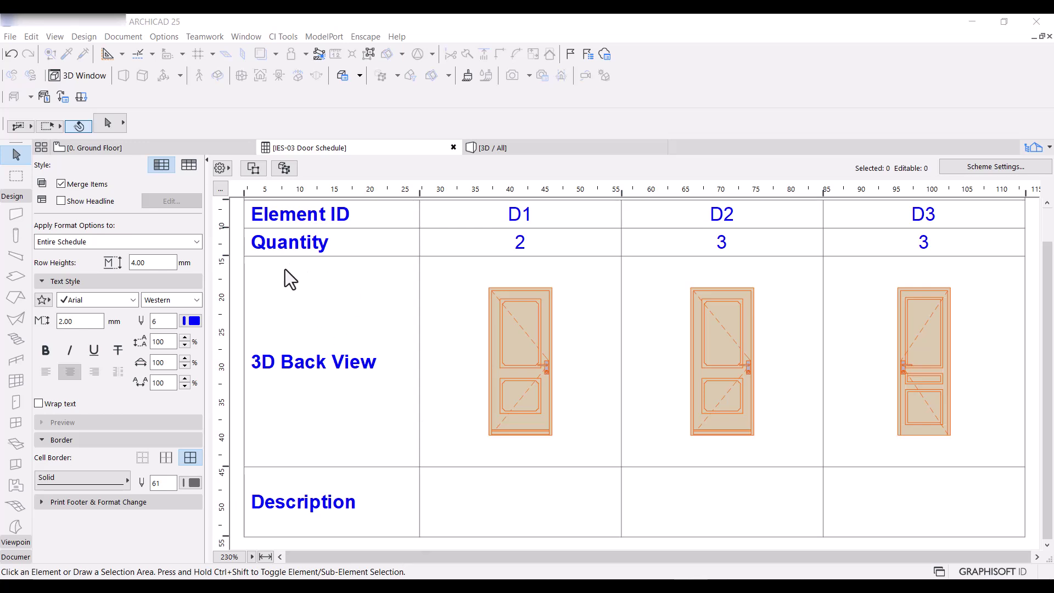
click(324, 371)
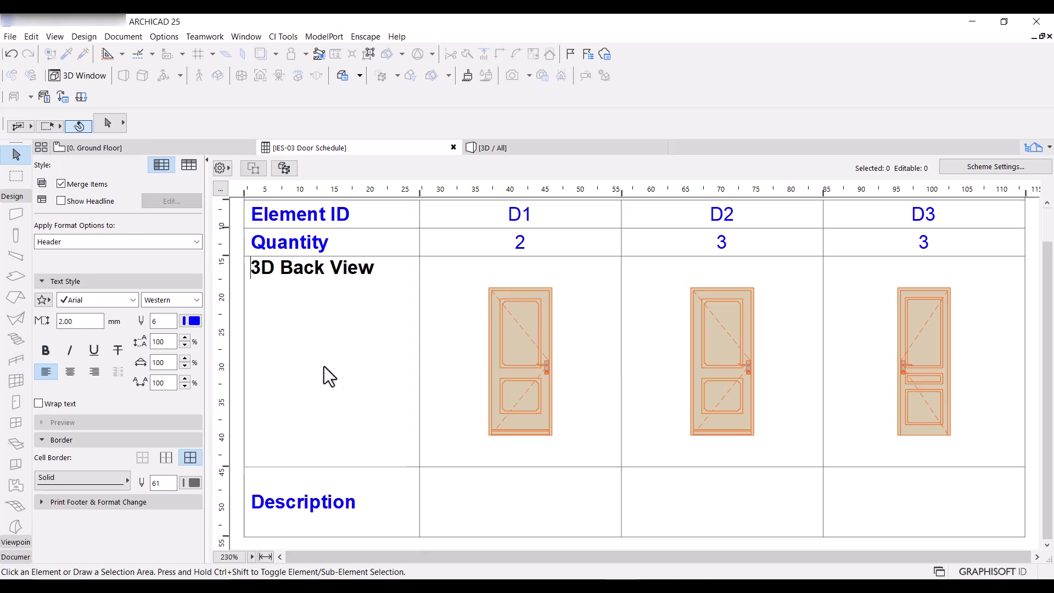
drag(364, 294, 254, 271)
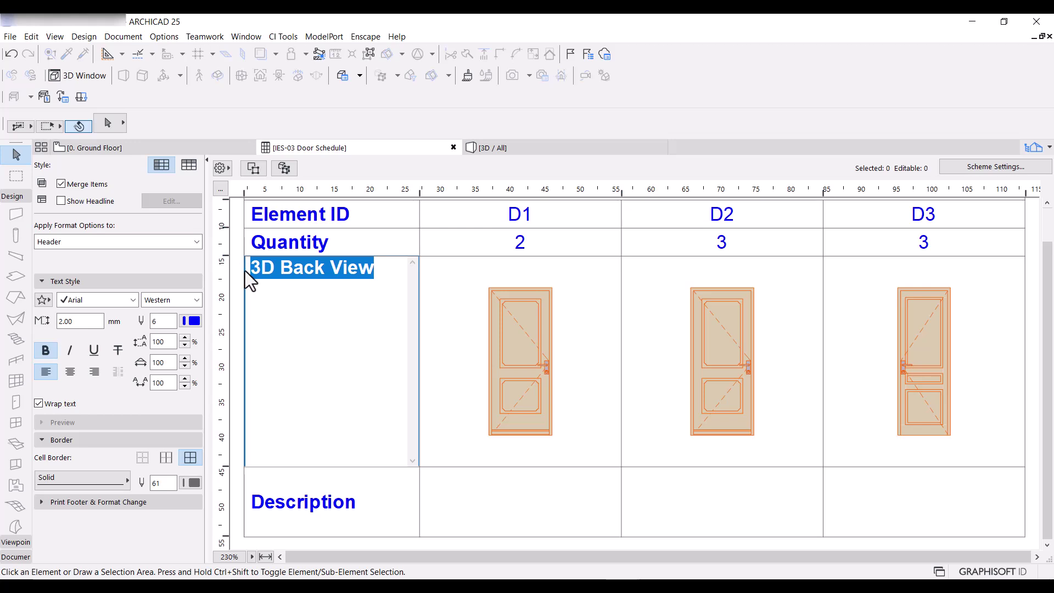
text(Tye)
key(BackSpace)
text(pe)
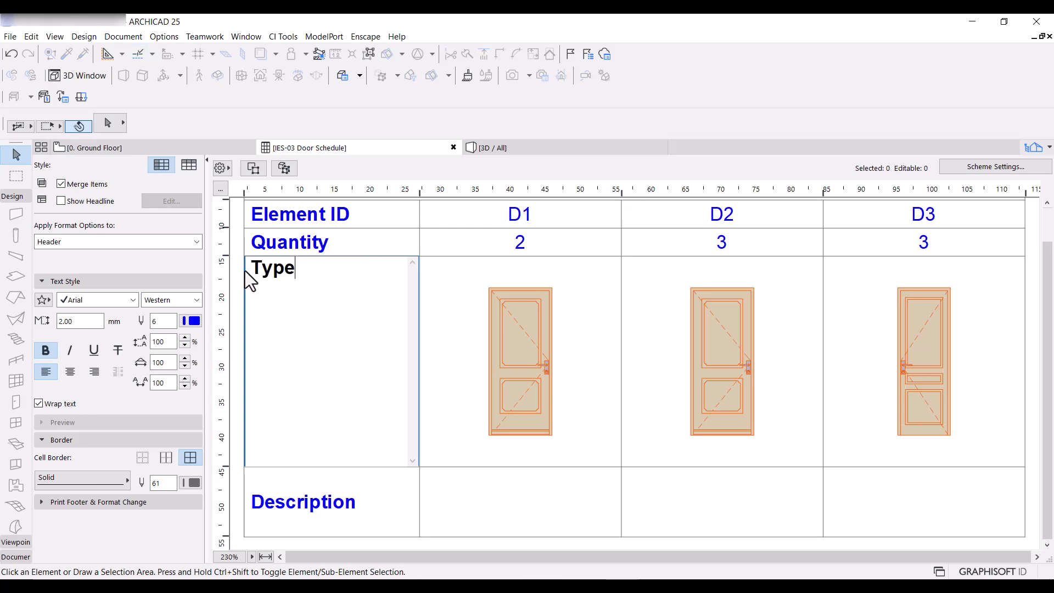
click(432, 351)
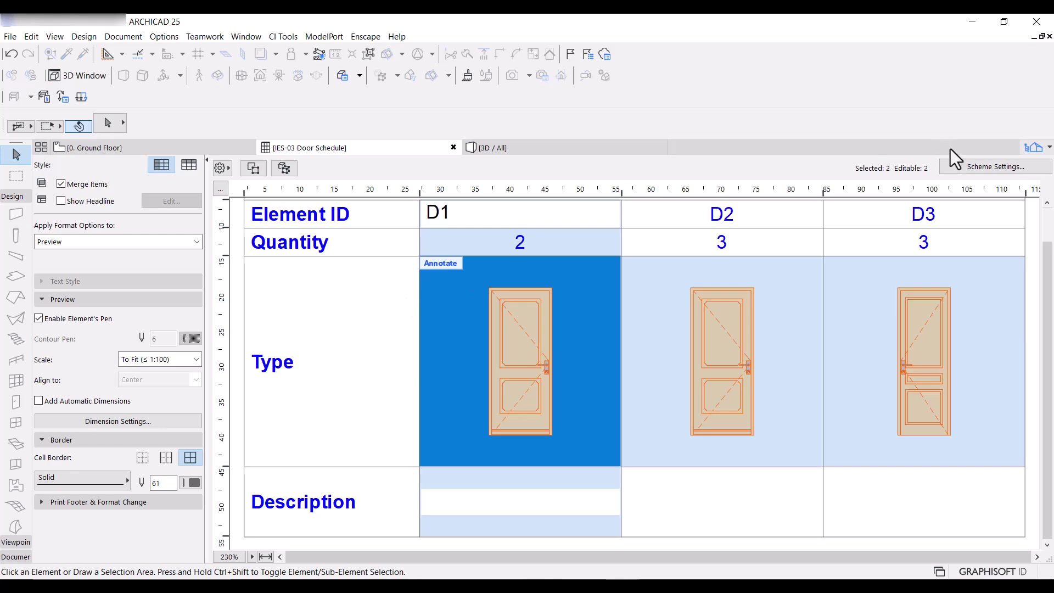
- Move the Quantity field below Description in the IES-03 Door Schedule scheme and apply the new order
click(960, 163)
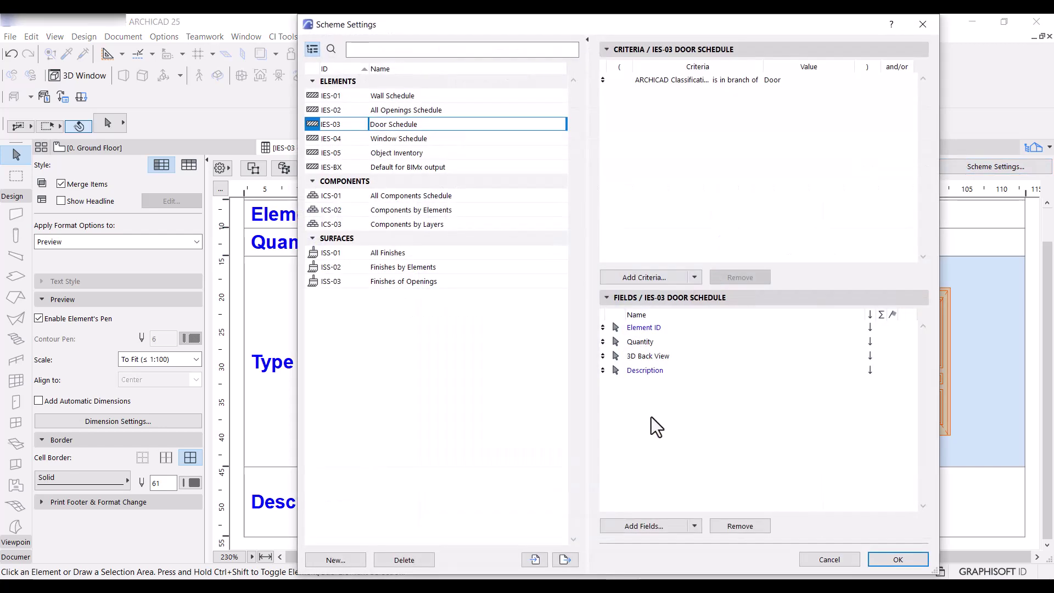
click(603, 341)
drag(602, 341, 605, 375)
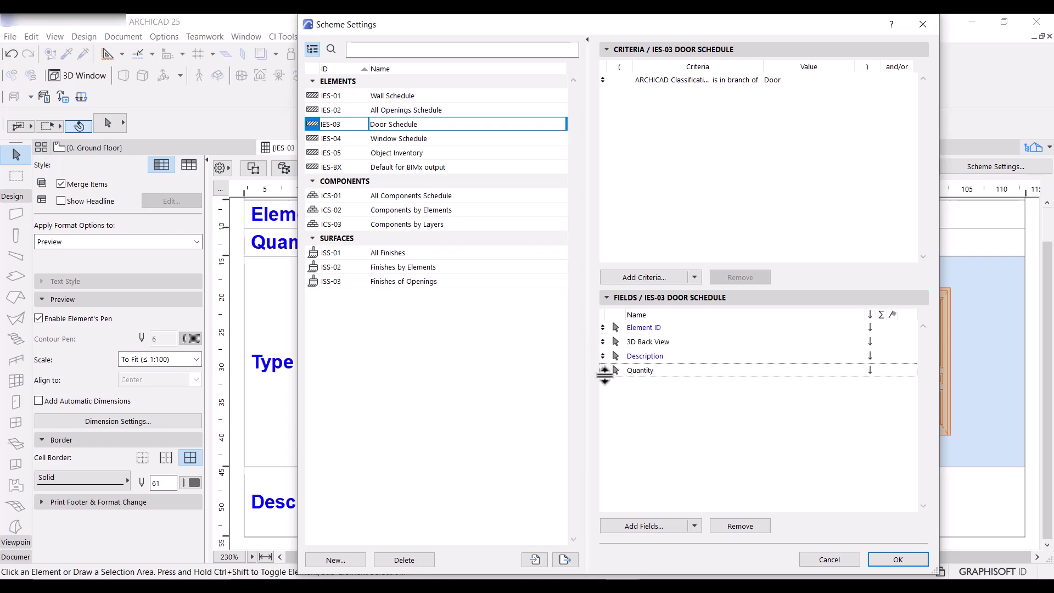
click(880, 559)
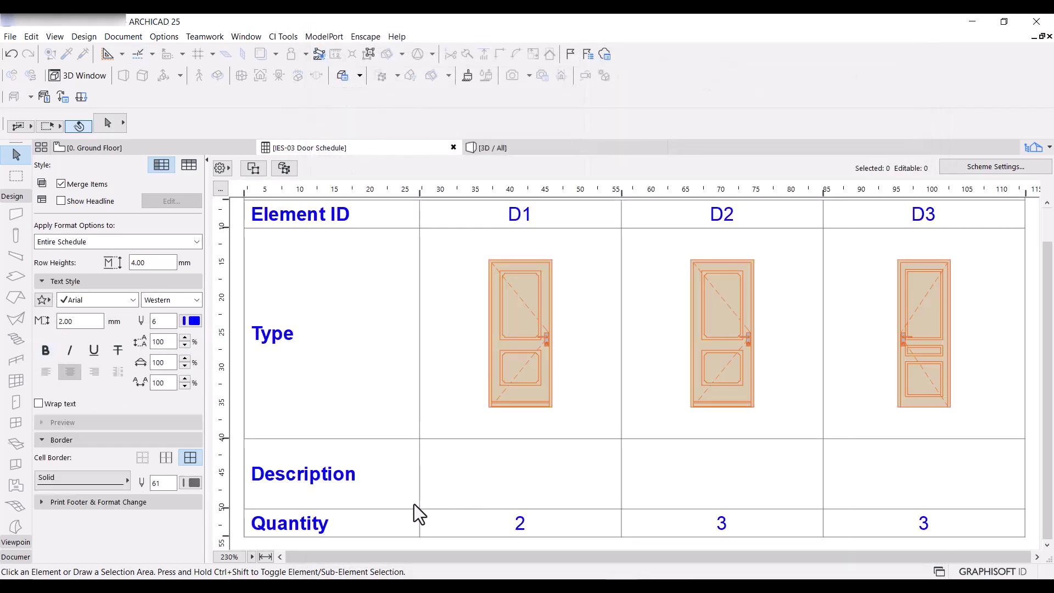
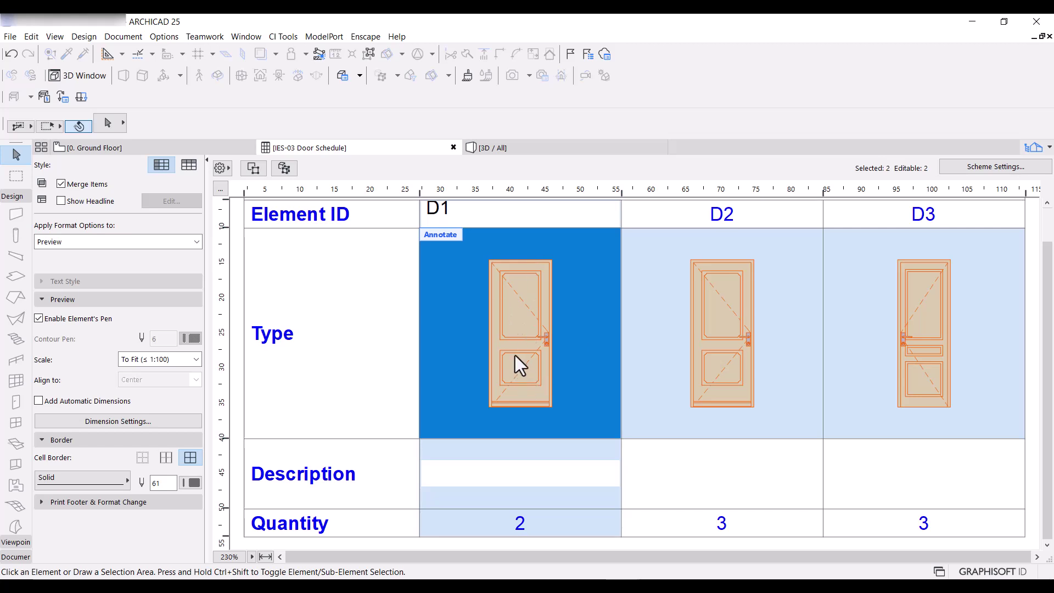
- Locate the D1 doors on the floor plan from the schedule, change their door leaf to Style 11, and return to the schedule
click(254, 171)
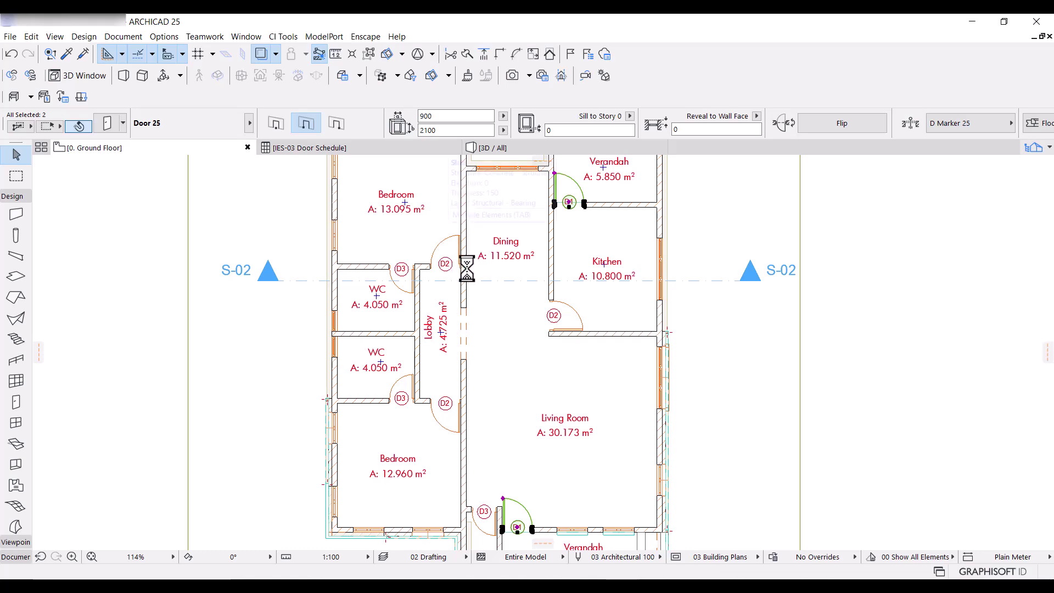
key(ctrl+t)
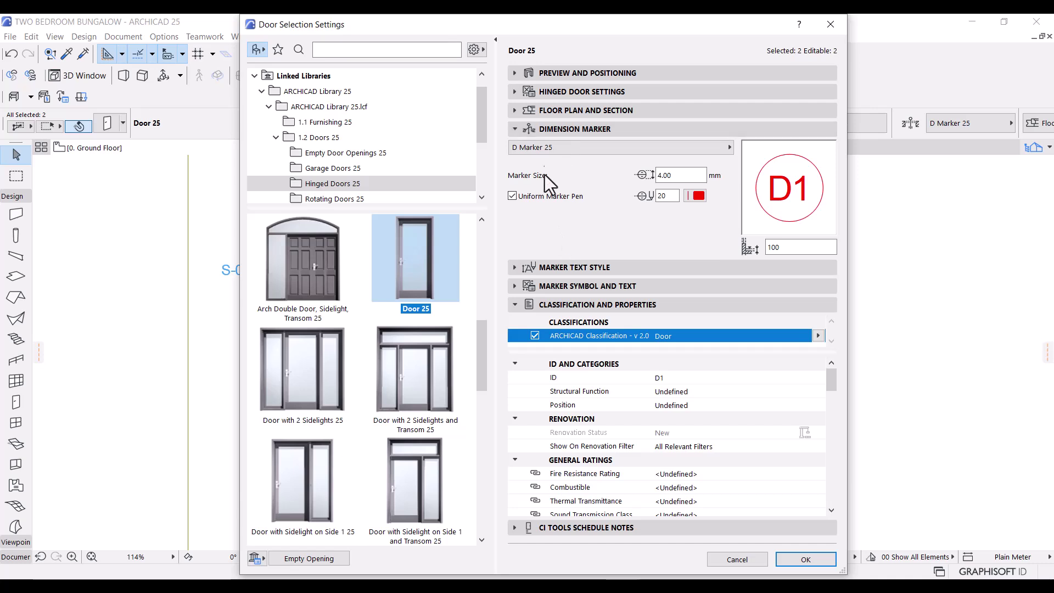
click(538, 91)
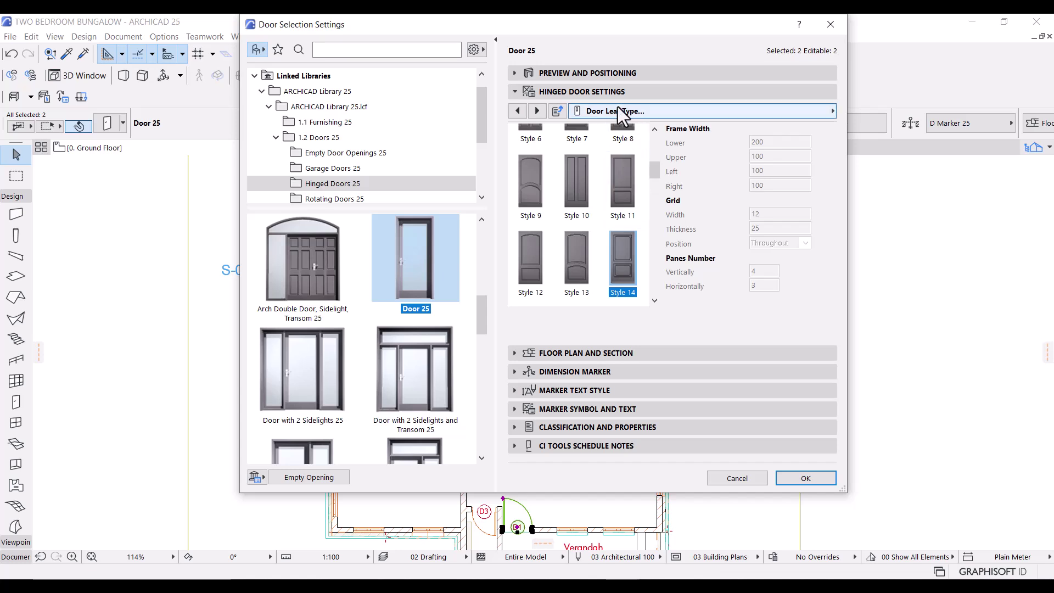
mouse_move(654, 177)
mouse_down()
mouse_move(654, 158)
mouse_move(654, 168)
mouse_up()
click(622, 257)
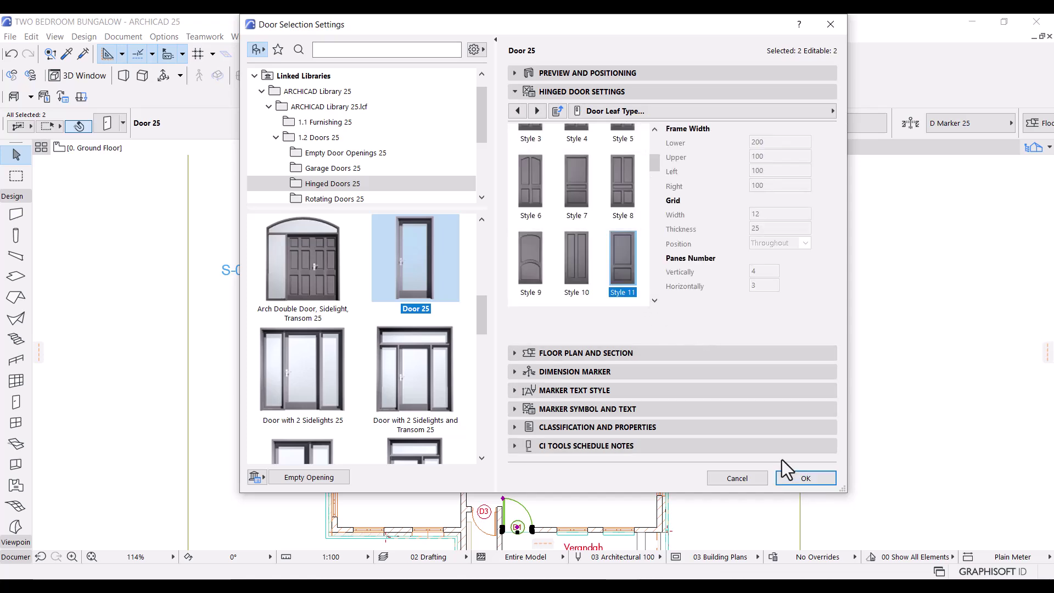
click(794, 479)
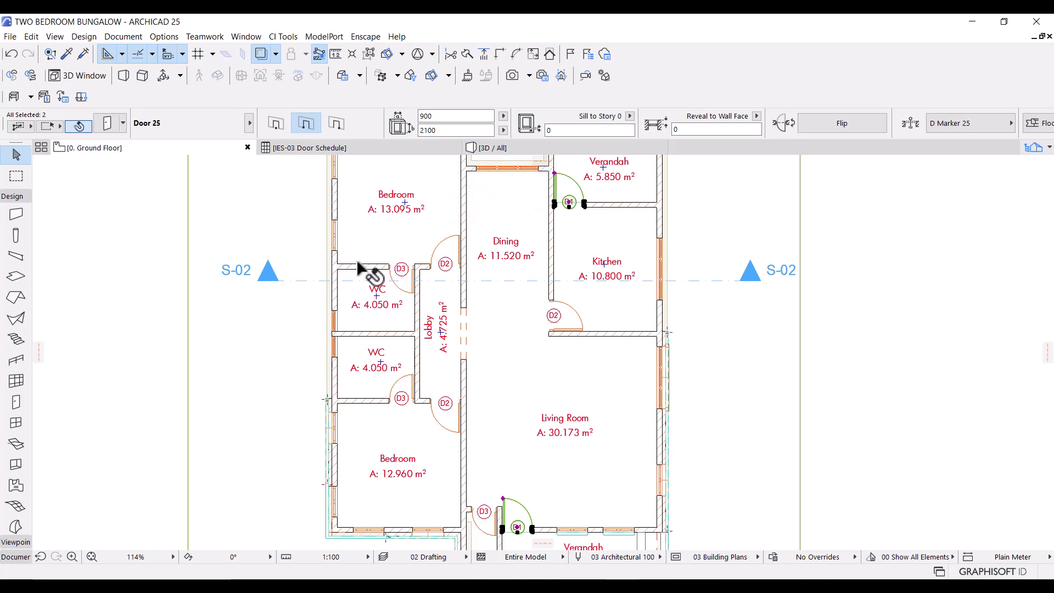
click(310, 149)
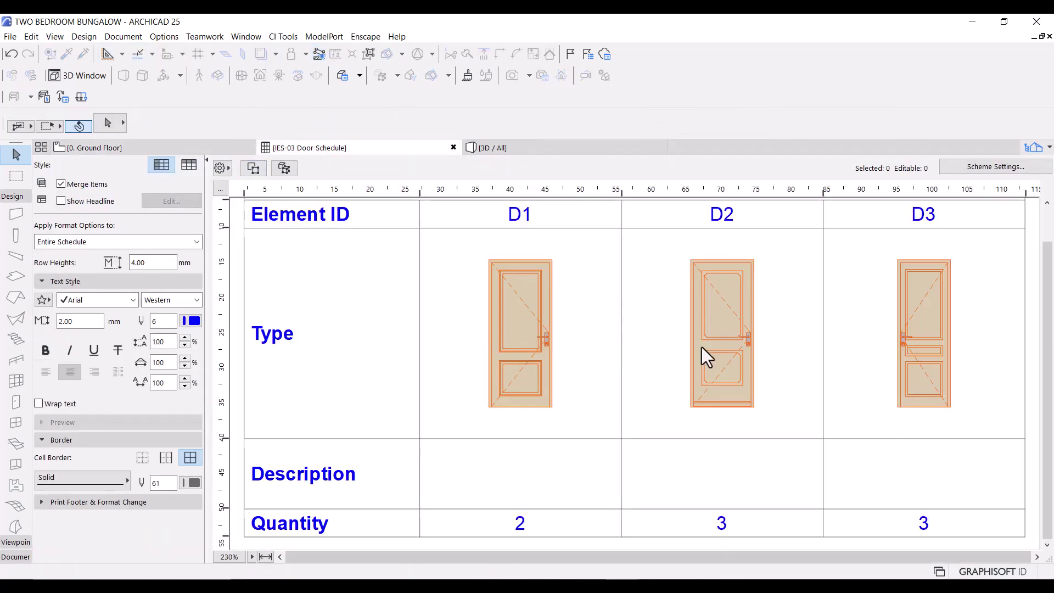
- Locate the D3 doors in 3D from the schedule, change their door leaf to Style 1, and return to the schedule
click(939, 335)
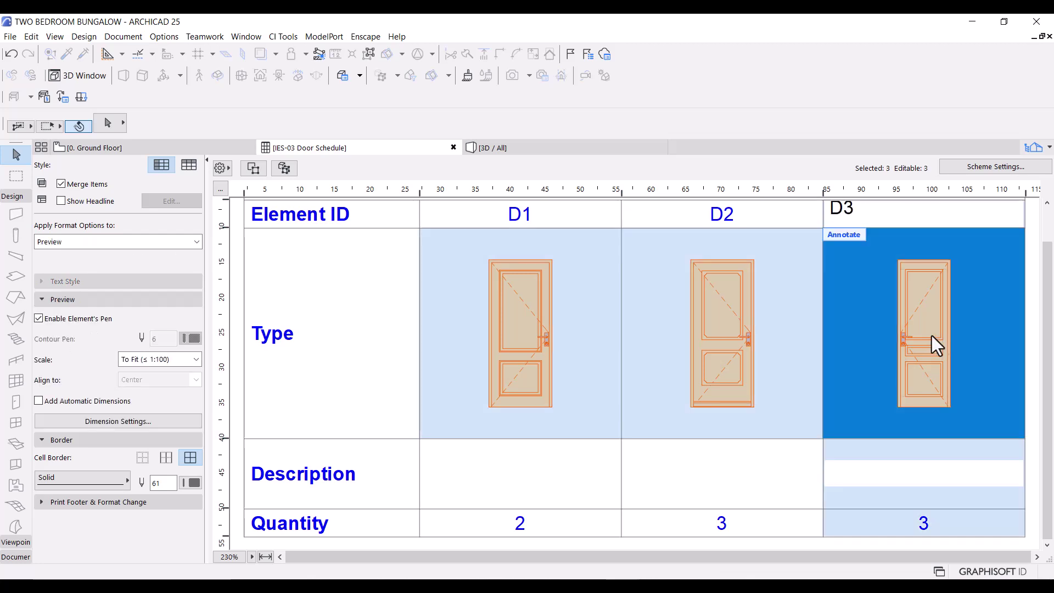
click(291, 170)
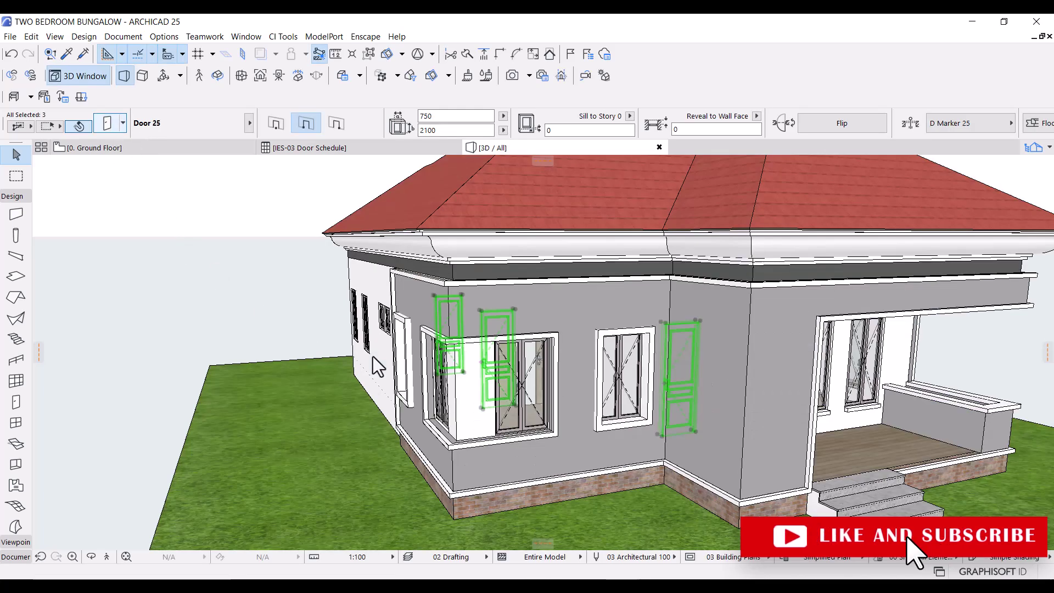
key(ctrl+t)
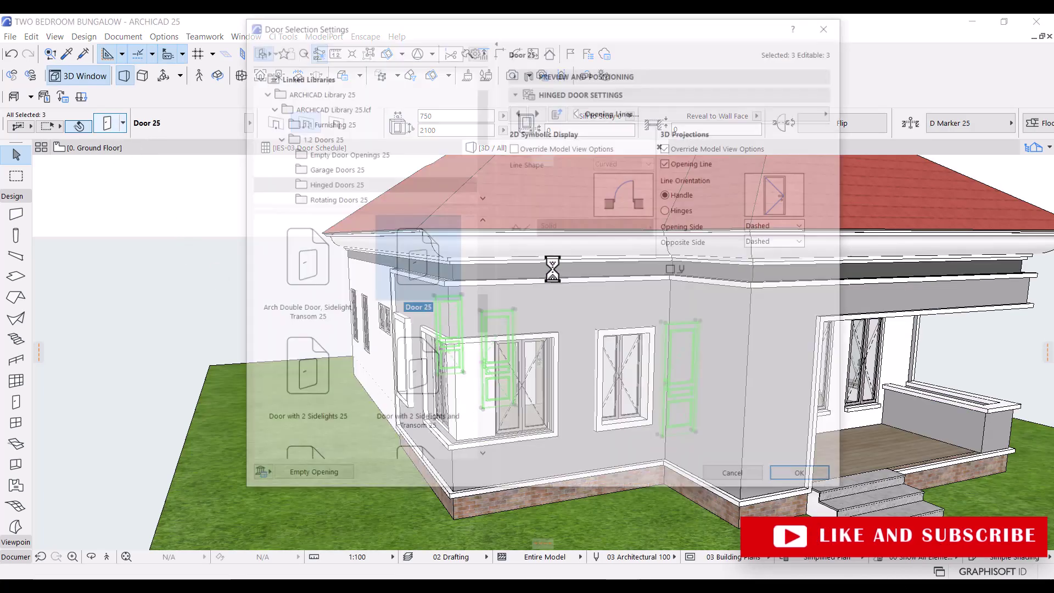
click(626, 111)
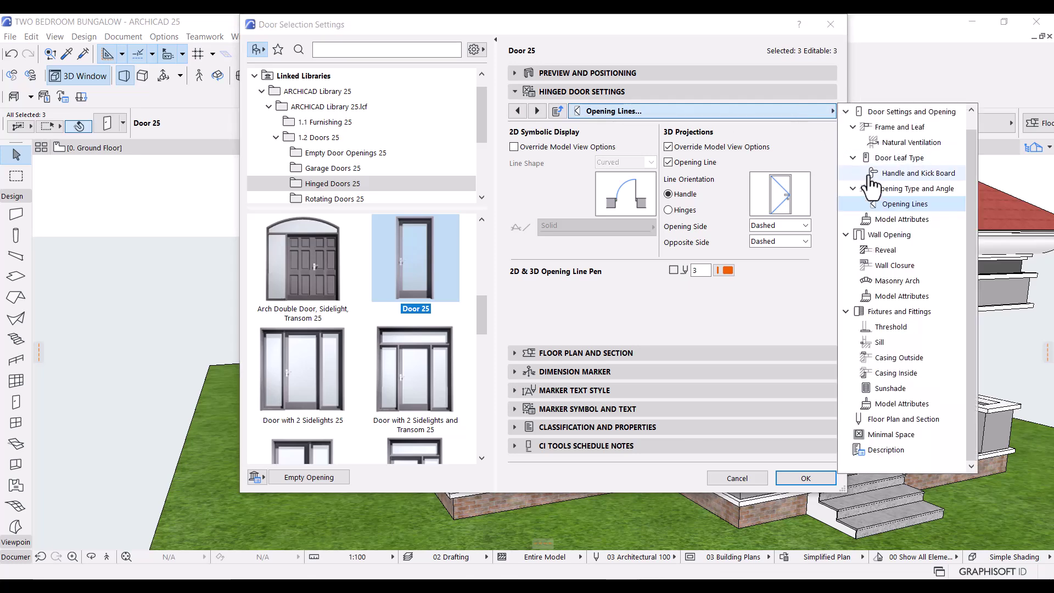
click(895, 159)
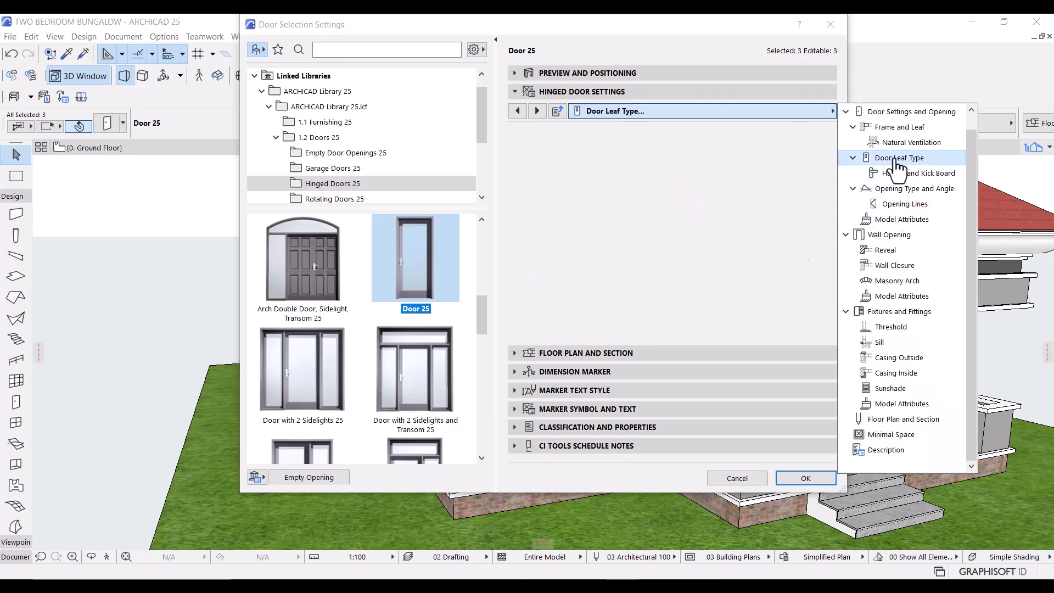
scroll(655, 159, up, 3)
click(585, 196)
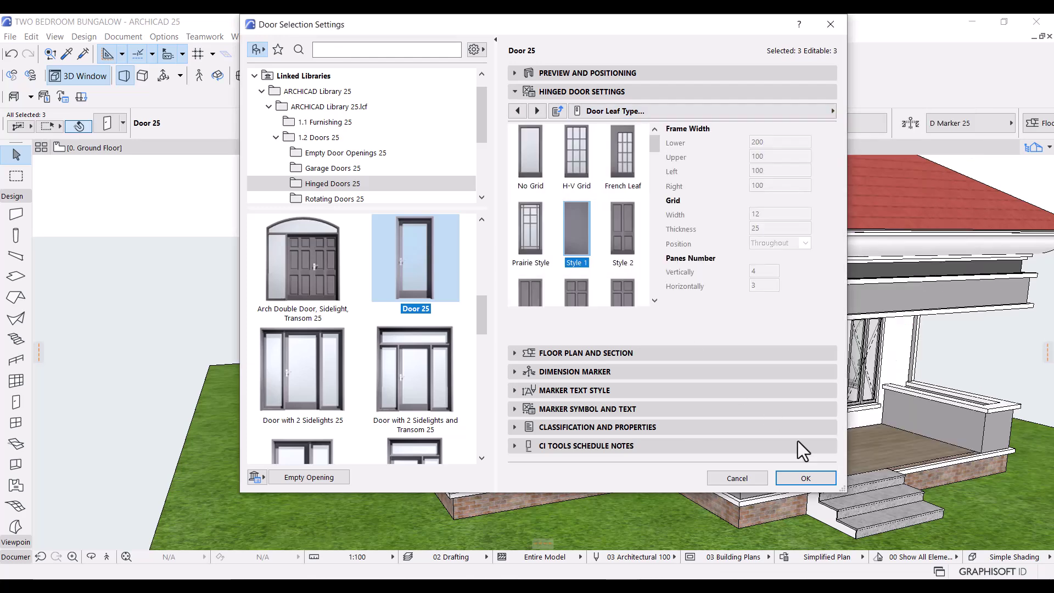
click(805, 478)
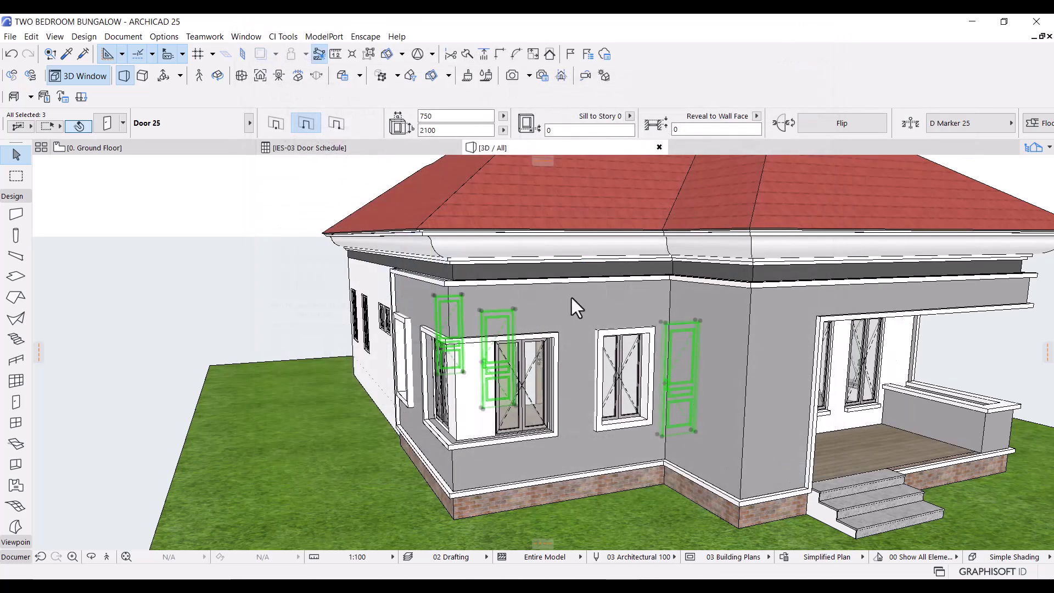
click(324, 150)
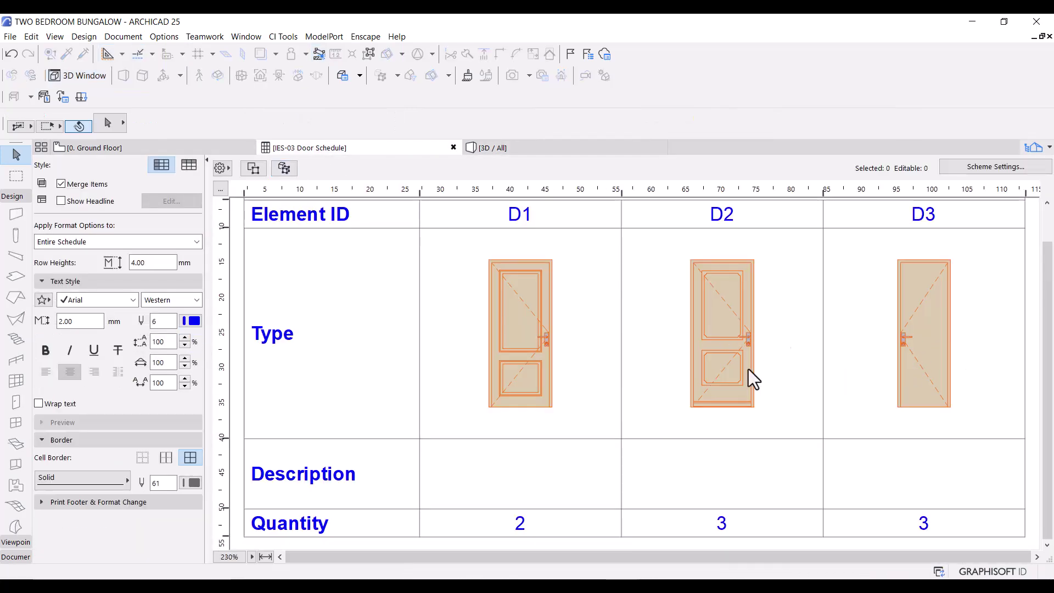
- Set the font of the schedule title and row headers to Flux Architect
scroll(659, 342, up, 1)
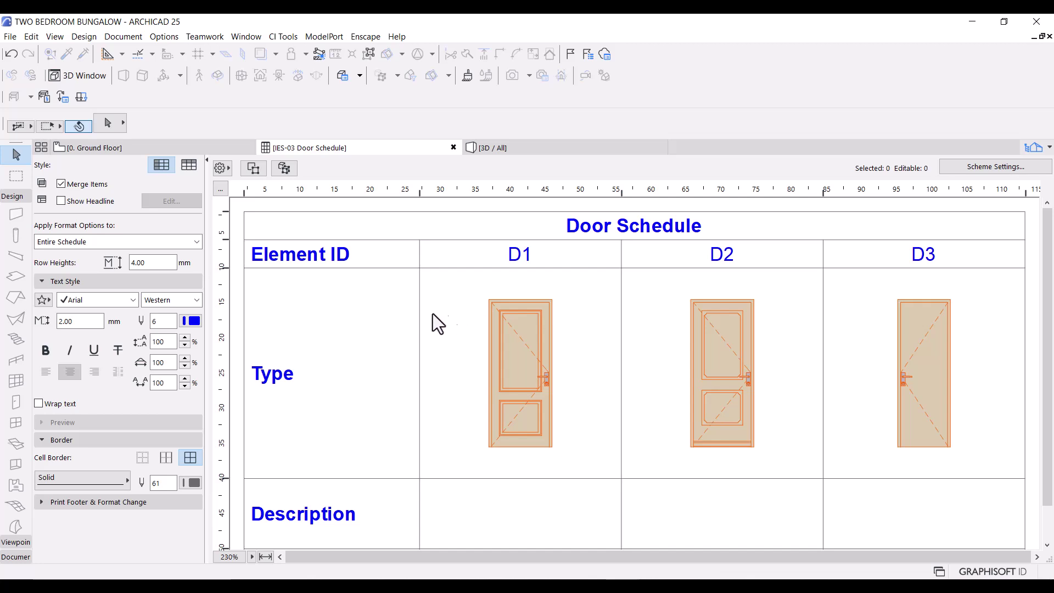
click(387, 232)
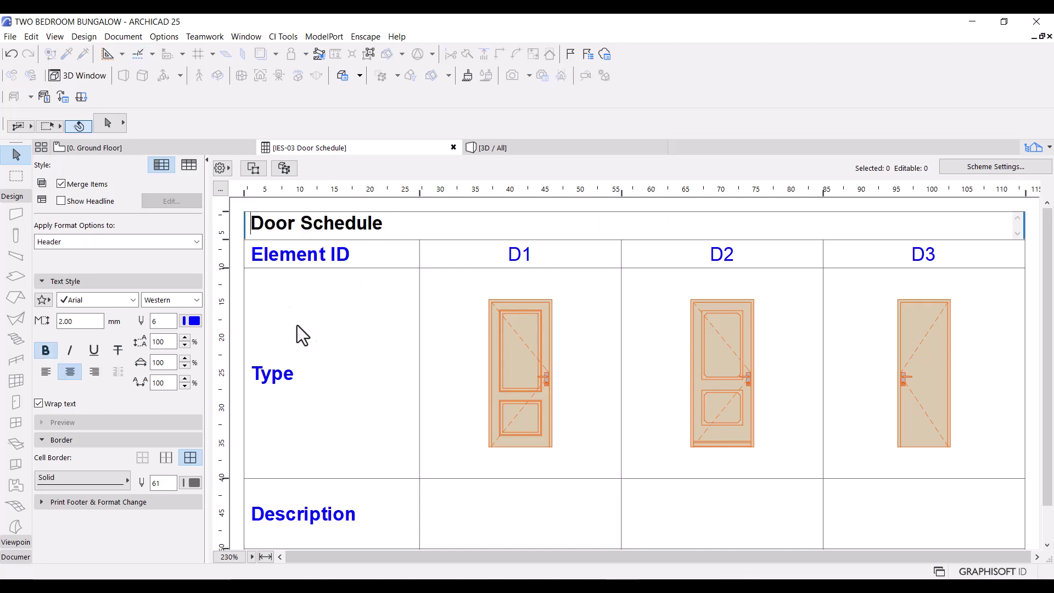
click(124, 300)
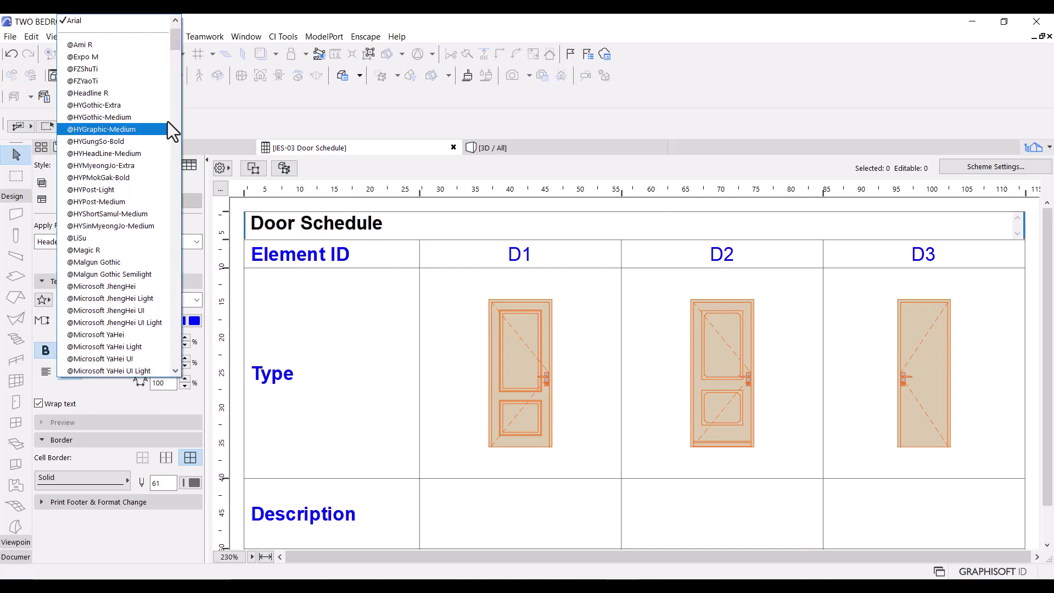
scroll(176, 32, up, 5)
click(134, 30)
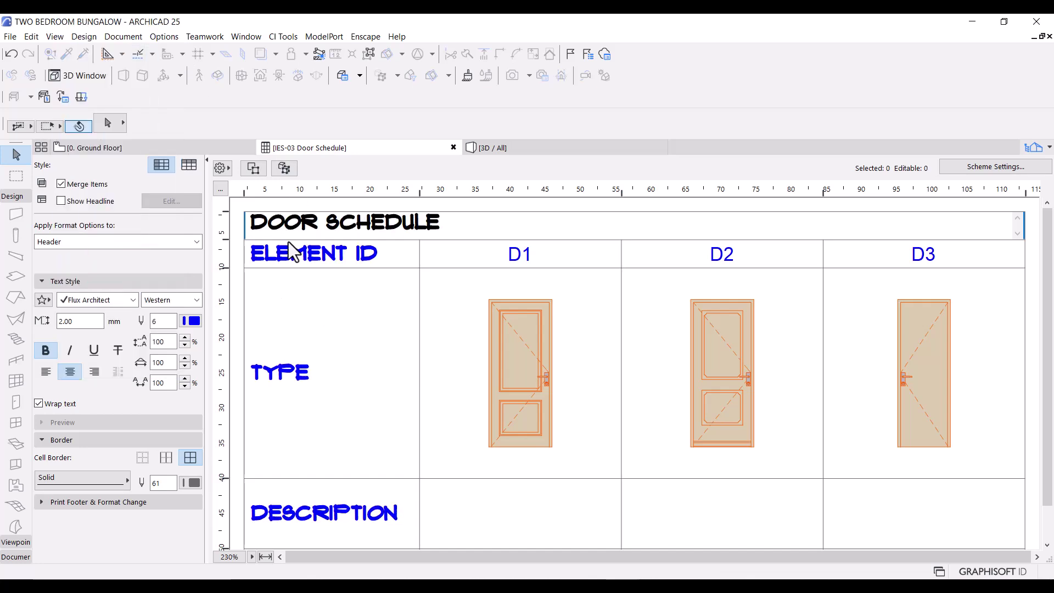
- Remove the bold formatting from the Element ID, Type, Description and Quantity row headers
key(Tab)
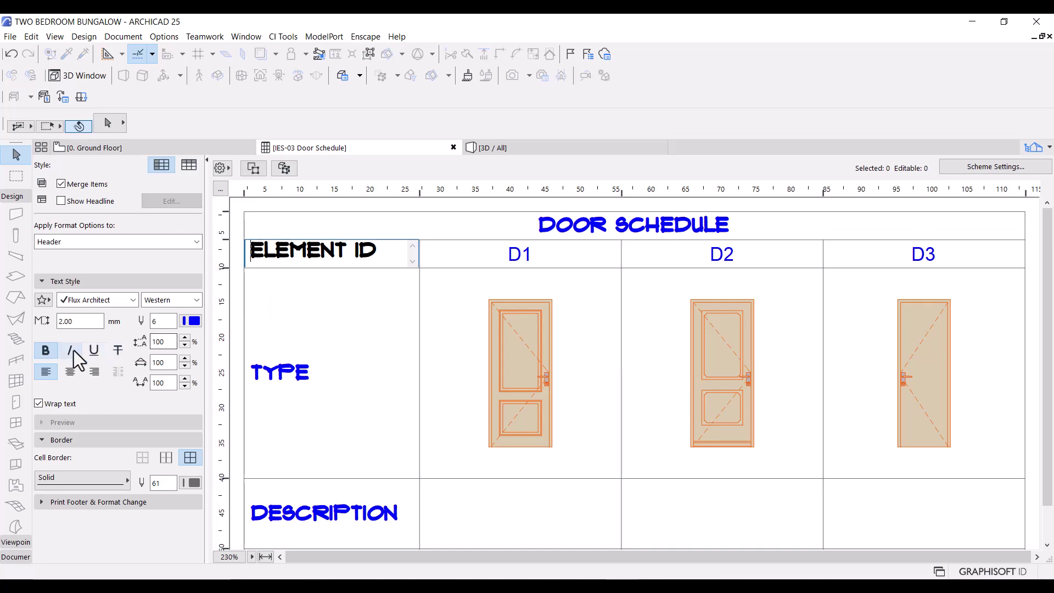
click(45, 348)
key(ctrl+a)
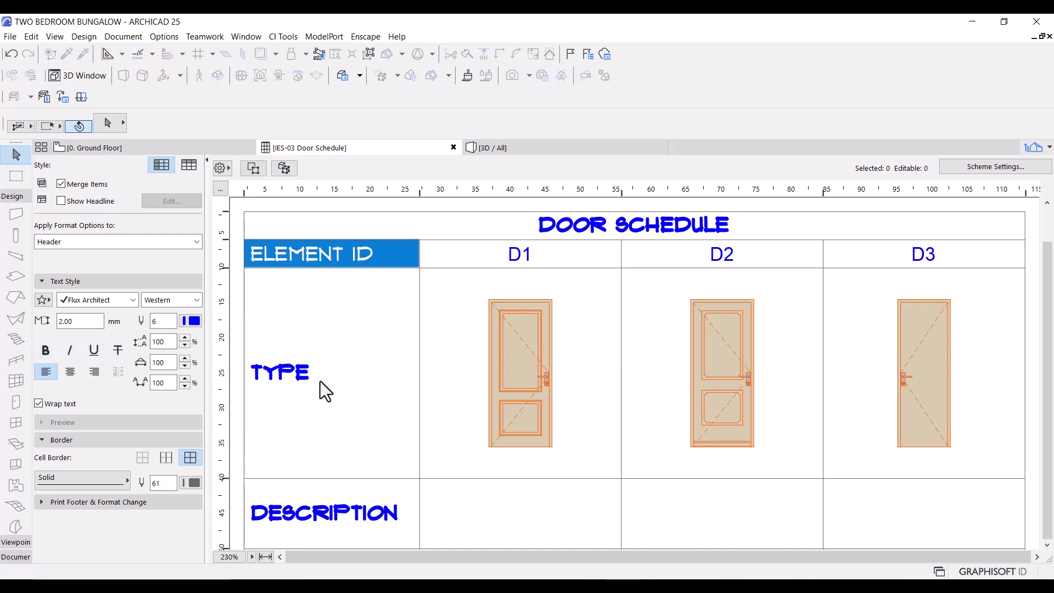
scroll(321, 381, down, 1)
key(Tab)
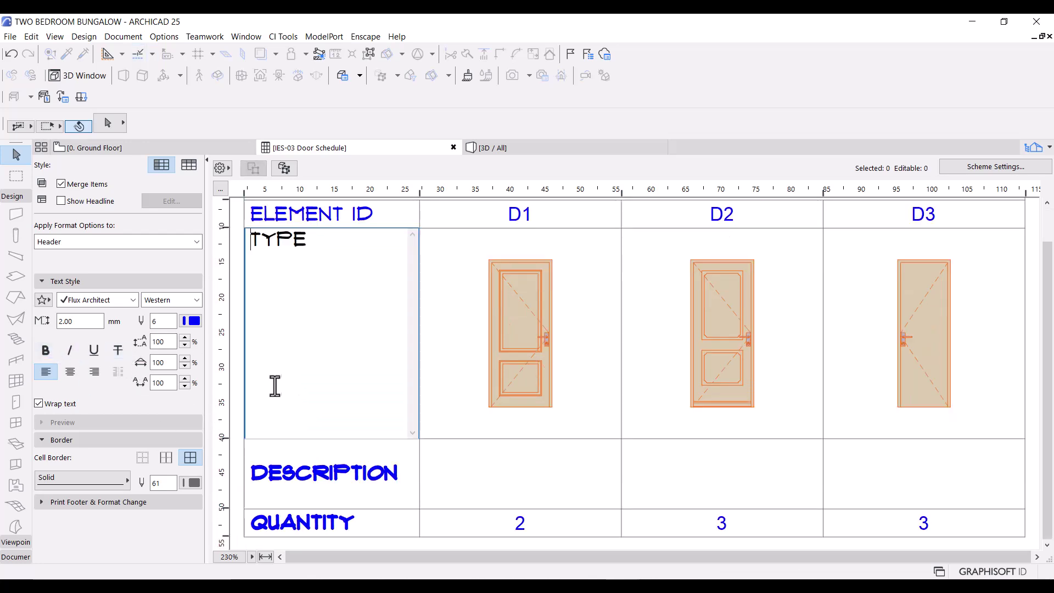
click(299, 472)
click(45, 349)
click(281, 526)
click(49, 351)
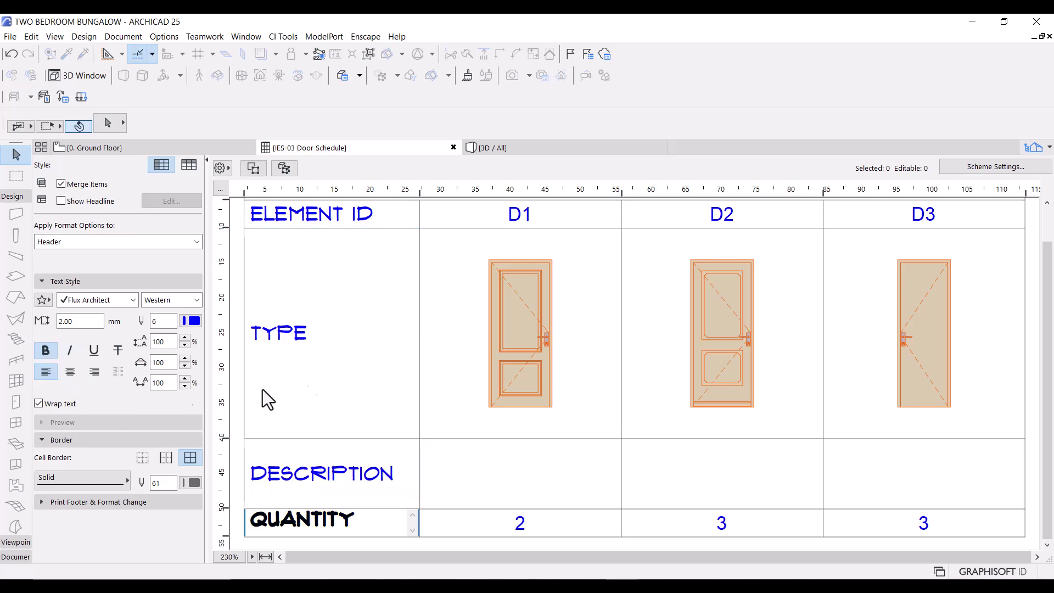
click(360, 373)
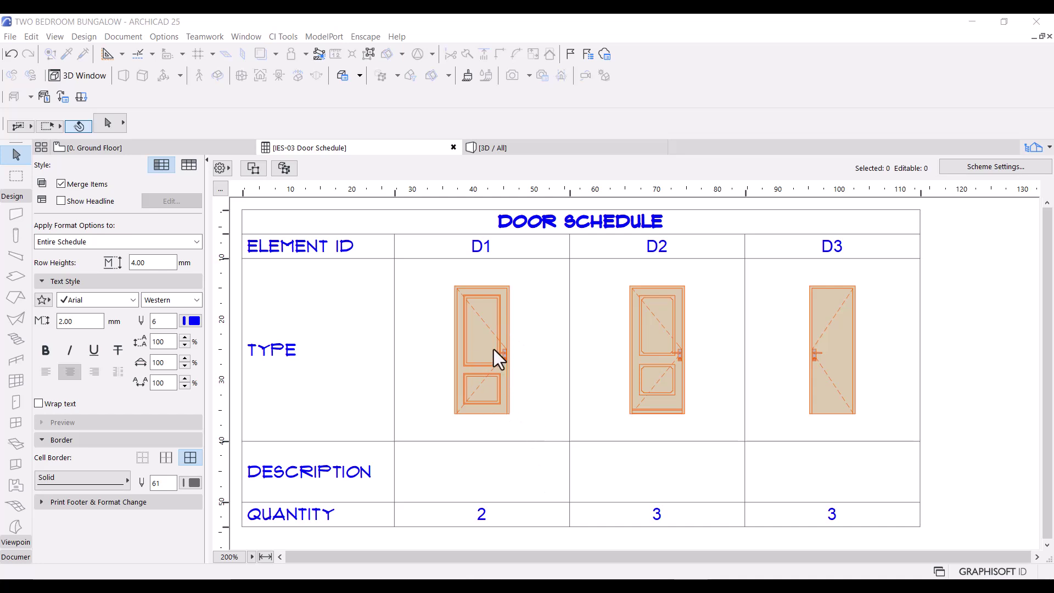
- Add automatic dimensions to the door previews in the Type row
click(477, 370)
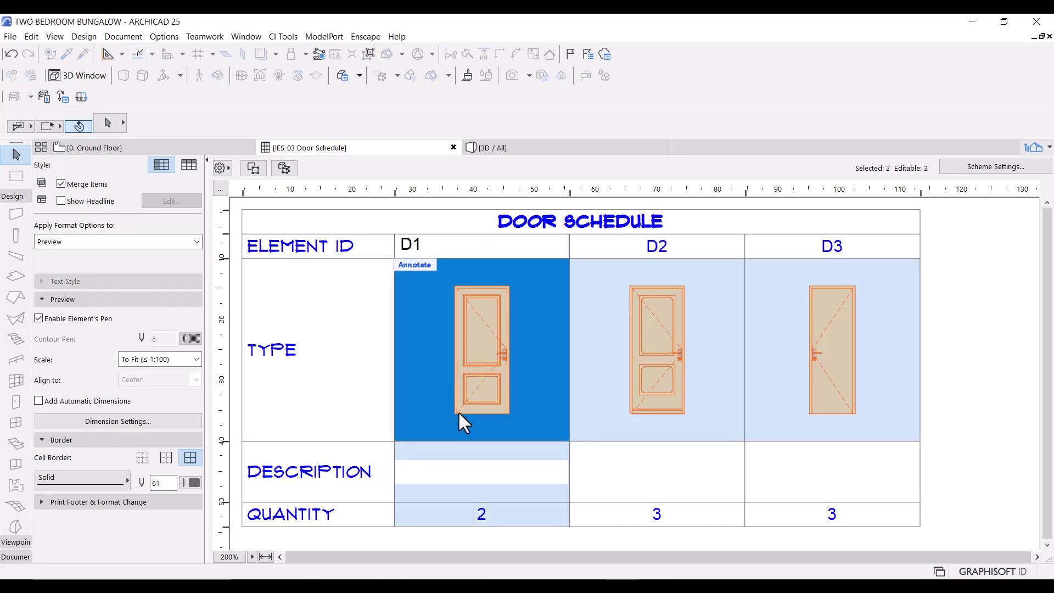
click(38, 400)
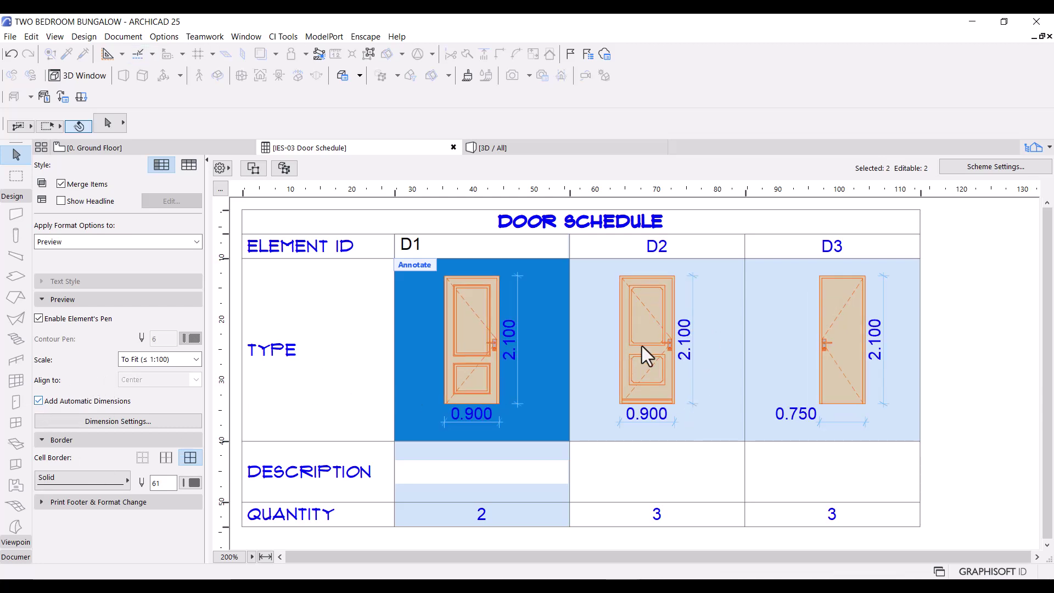
- Set the automatic dimension position of the door previews in the Type row to Above and left
click(149, 422)
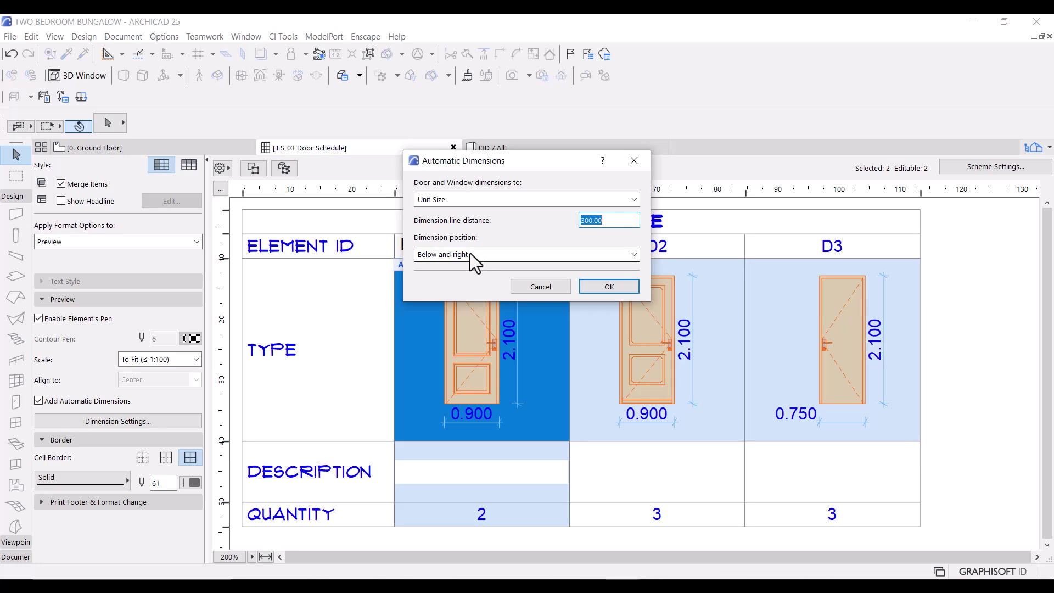
click(470, 254)
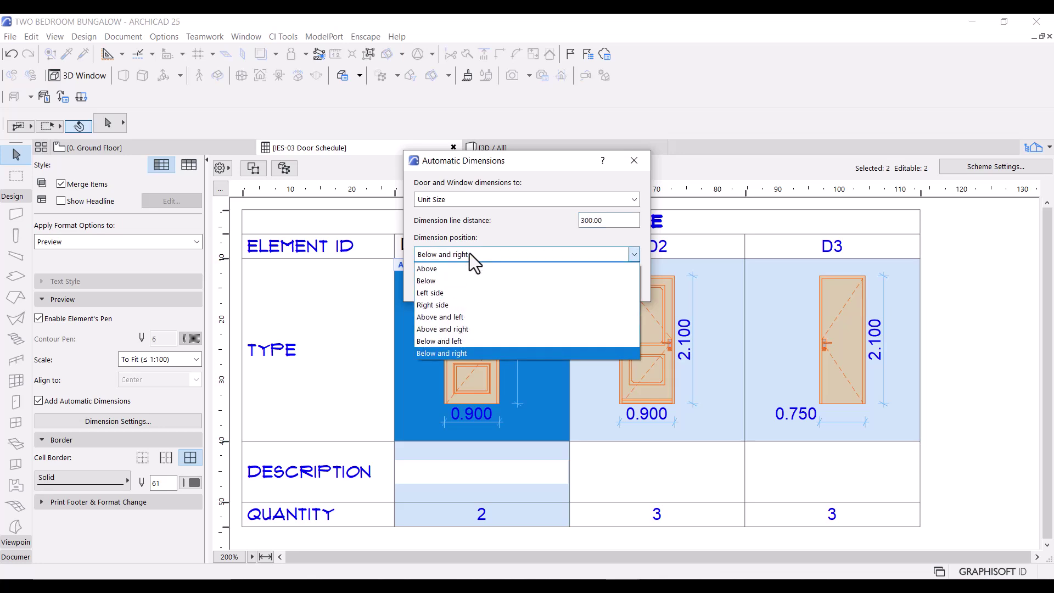
click(445, 317)
click(599, 287)
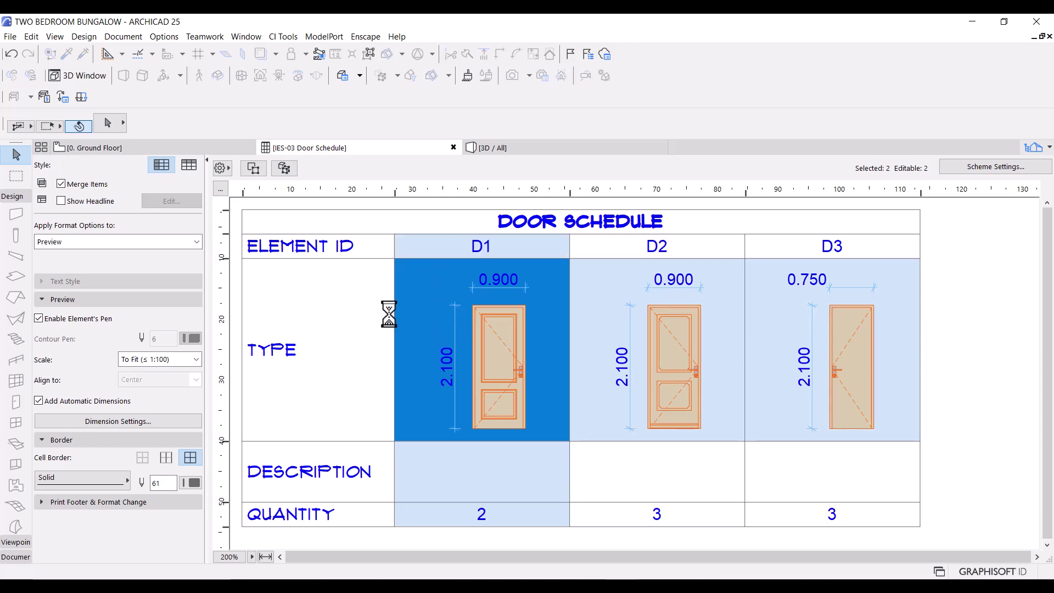
- View the D1 door's preview in its annotation view, return to the schedule without saving annotations, and clear the selection
double_click(415, 266)
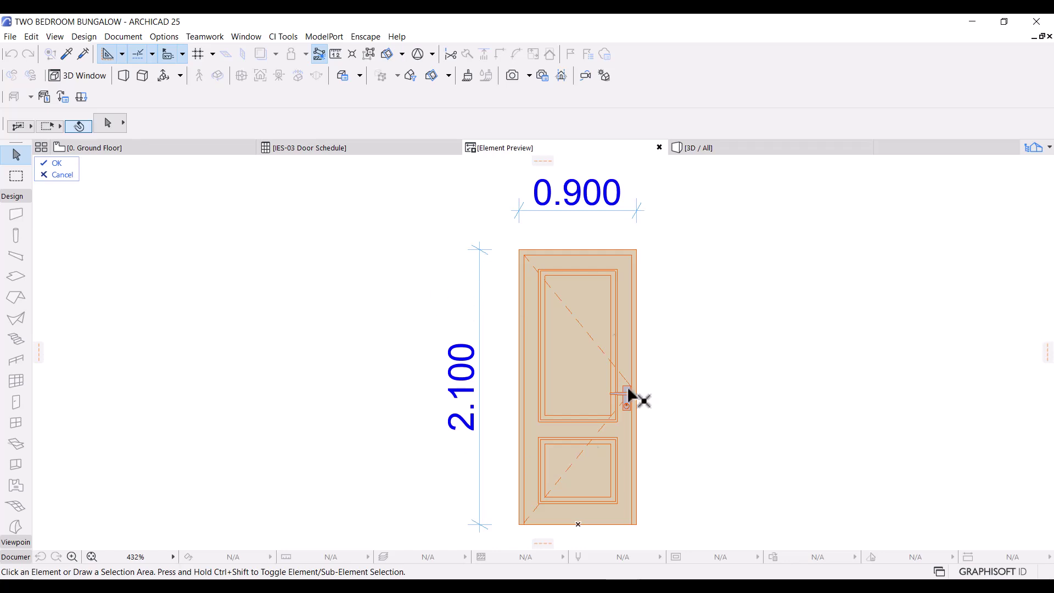
click(58, 175)
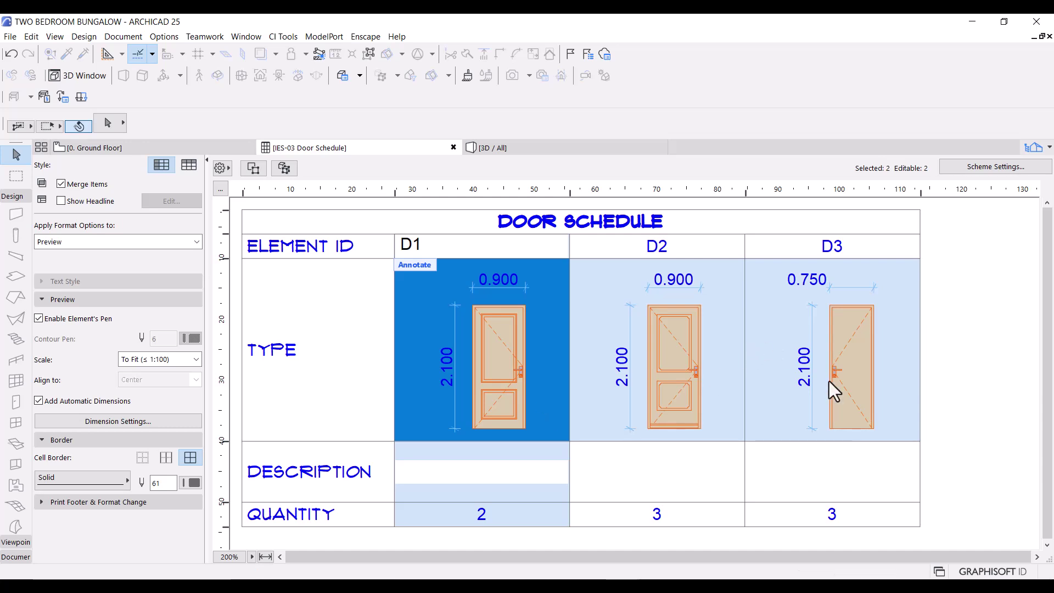
click(941, 391)
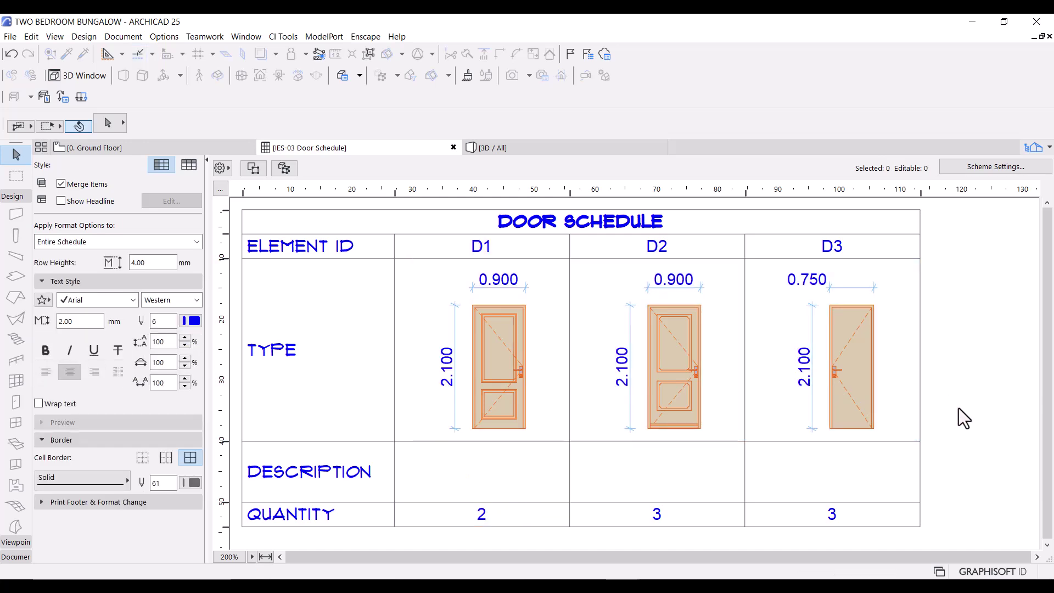